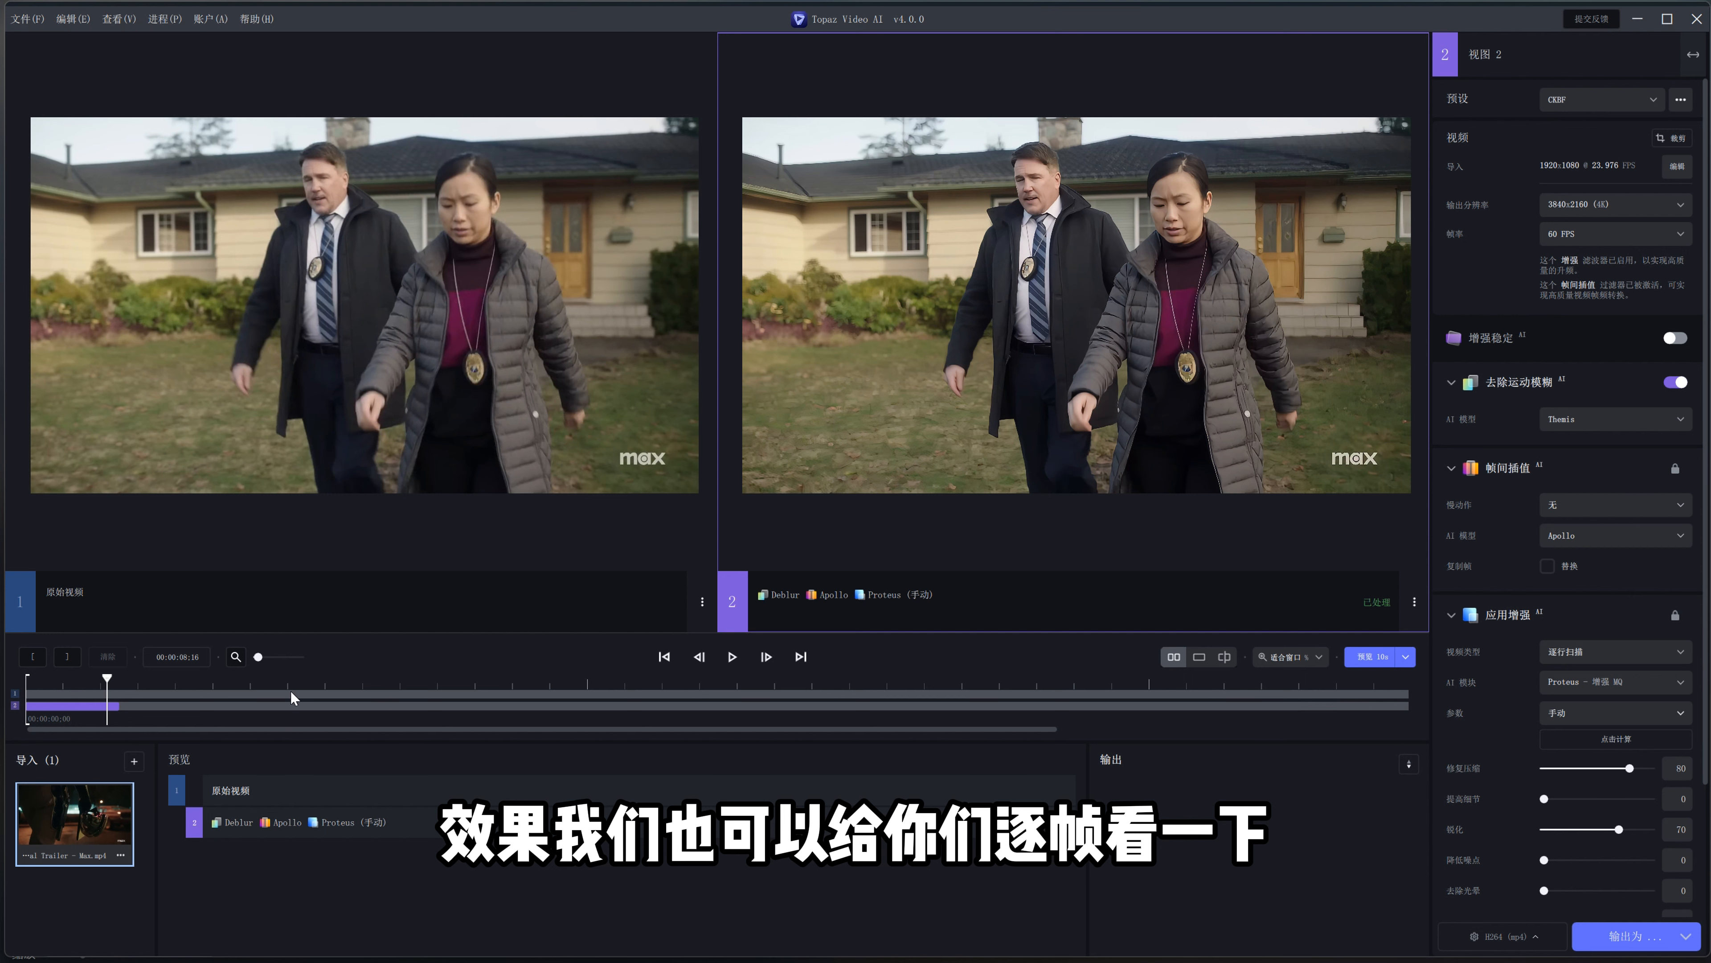
Step: Magnify the timeline and compare the original and enhanced views across several shots, ending on the gunfire scene
{"action": "left_click_drag", "start_coordinate": [262, 658], "coordinate": [272, 664]}
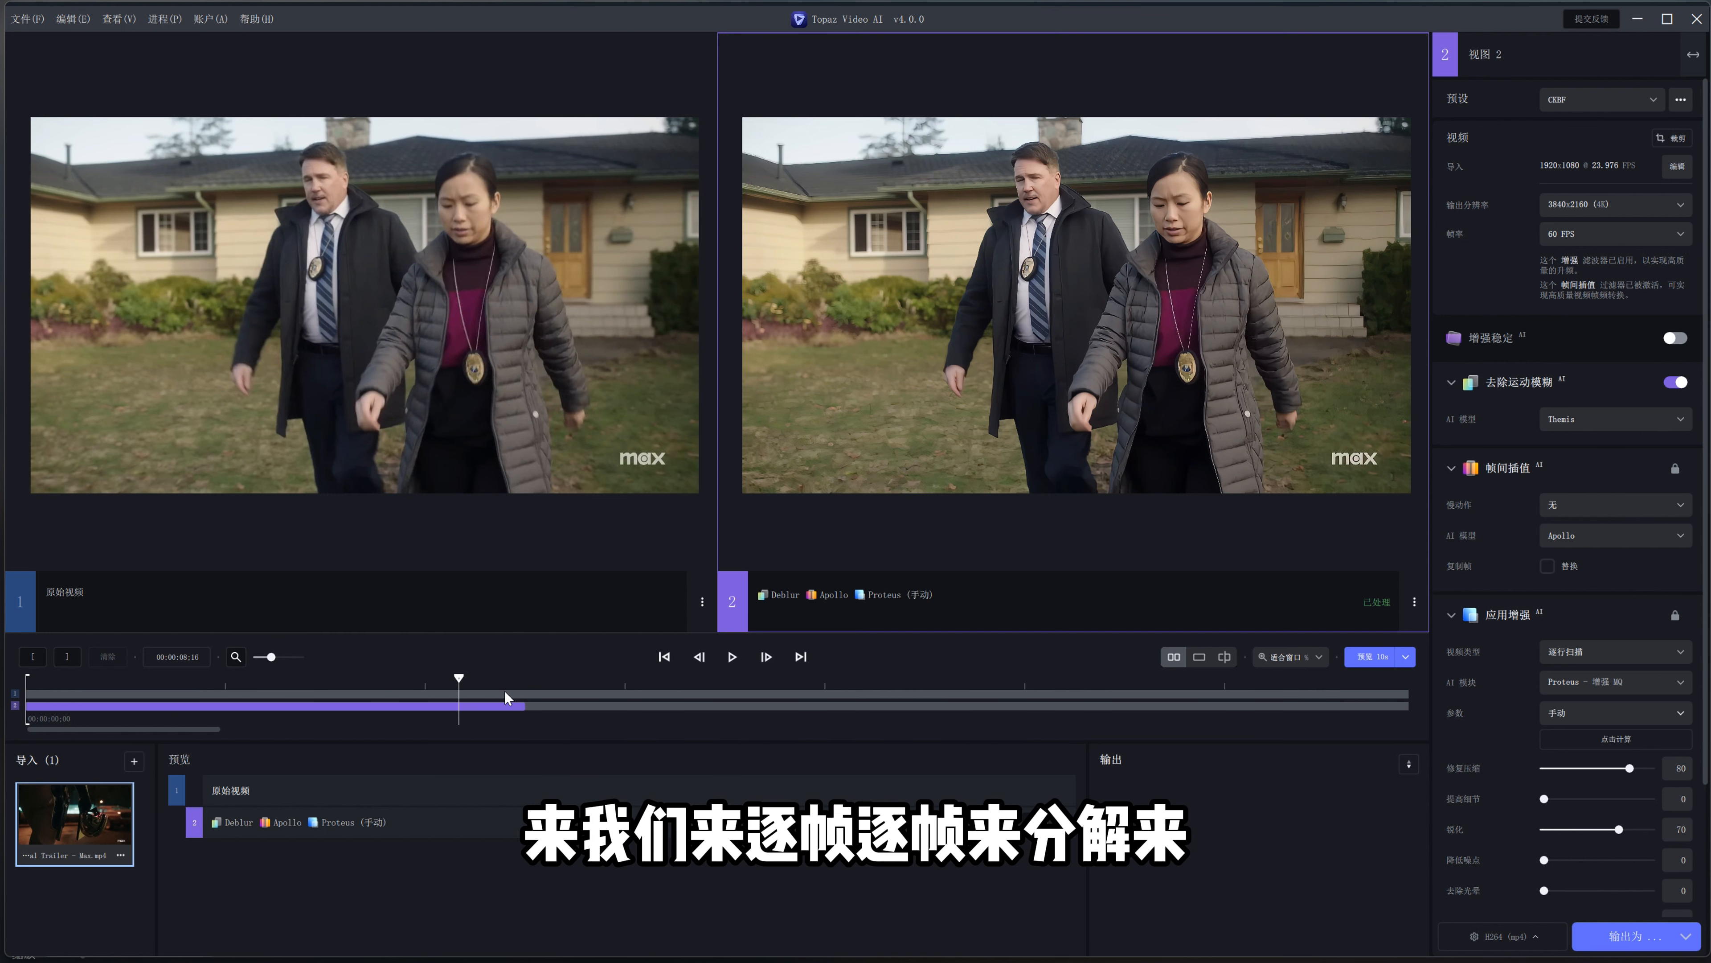
{"action": "mouse_move", "coordinate": [459, 684]}
{"action": "left_mouse_down"}
{"action": "mouse_move", "coordinate": [492, 678]}
{"action": "mouse_move", "coordinate": [432, 679]}
{"action": "mouse_move", "coordinate": [451, 683]}
{"action": "left_mouse_up"}
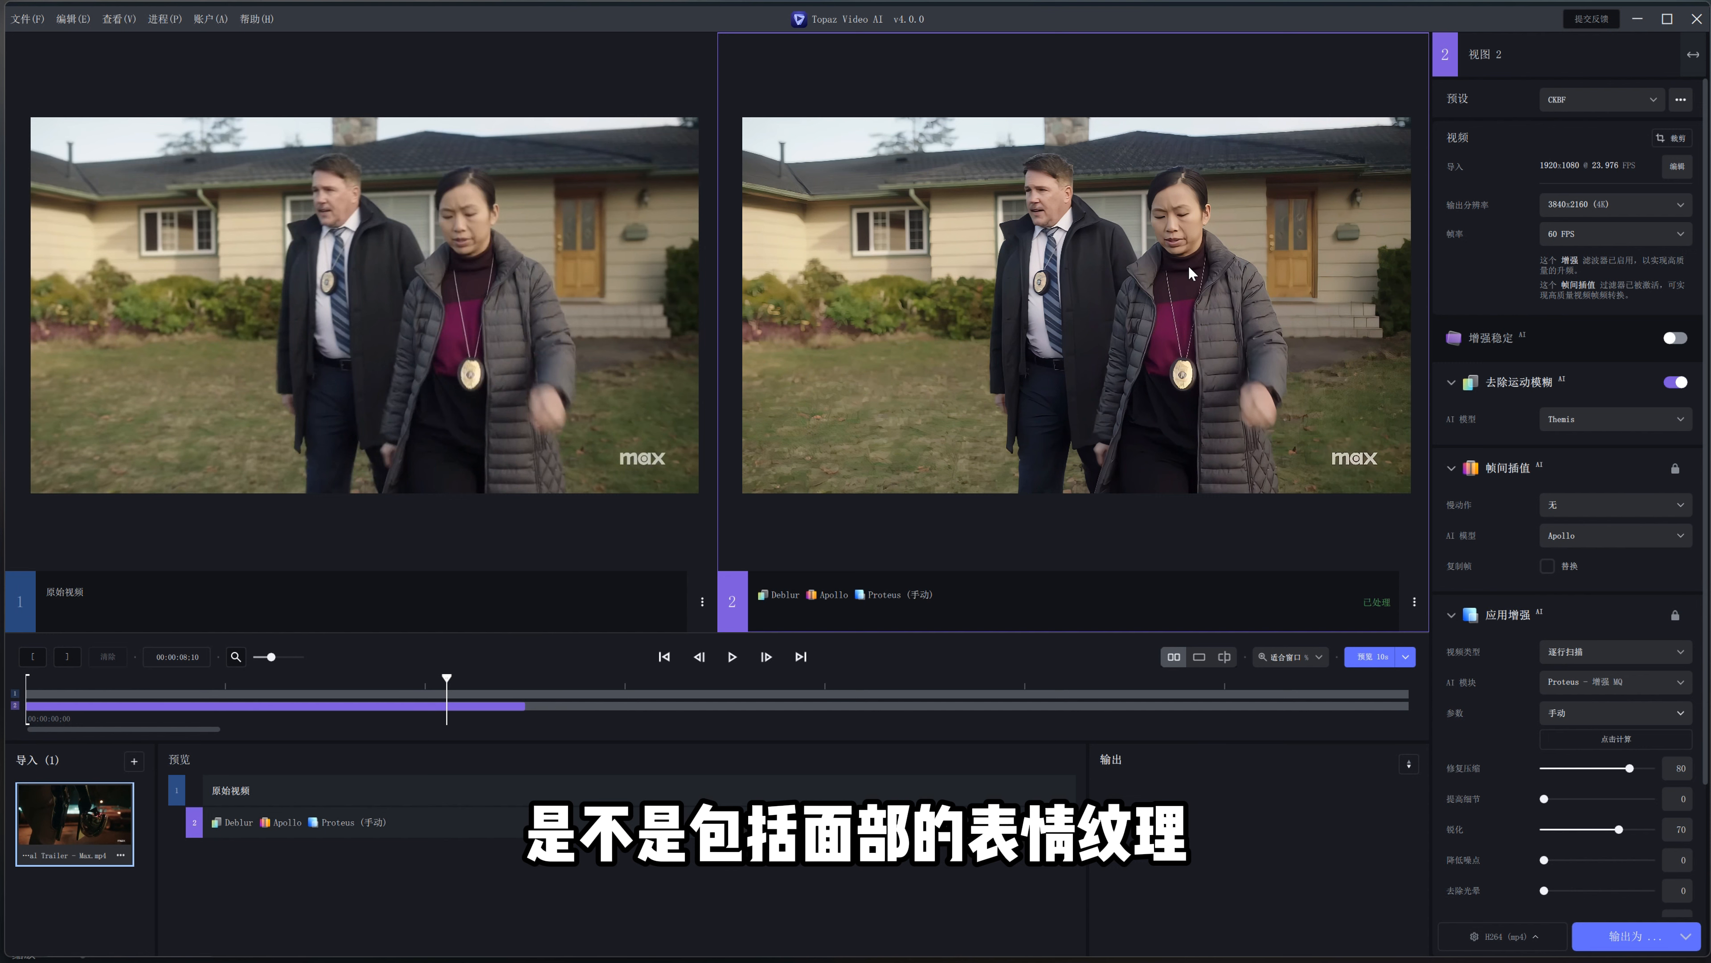
{"action": "left_click_drag", "start_coordinate": [448, 679], "coordinate": [371, 675]}
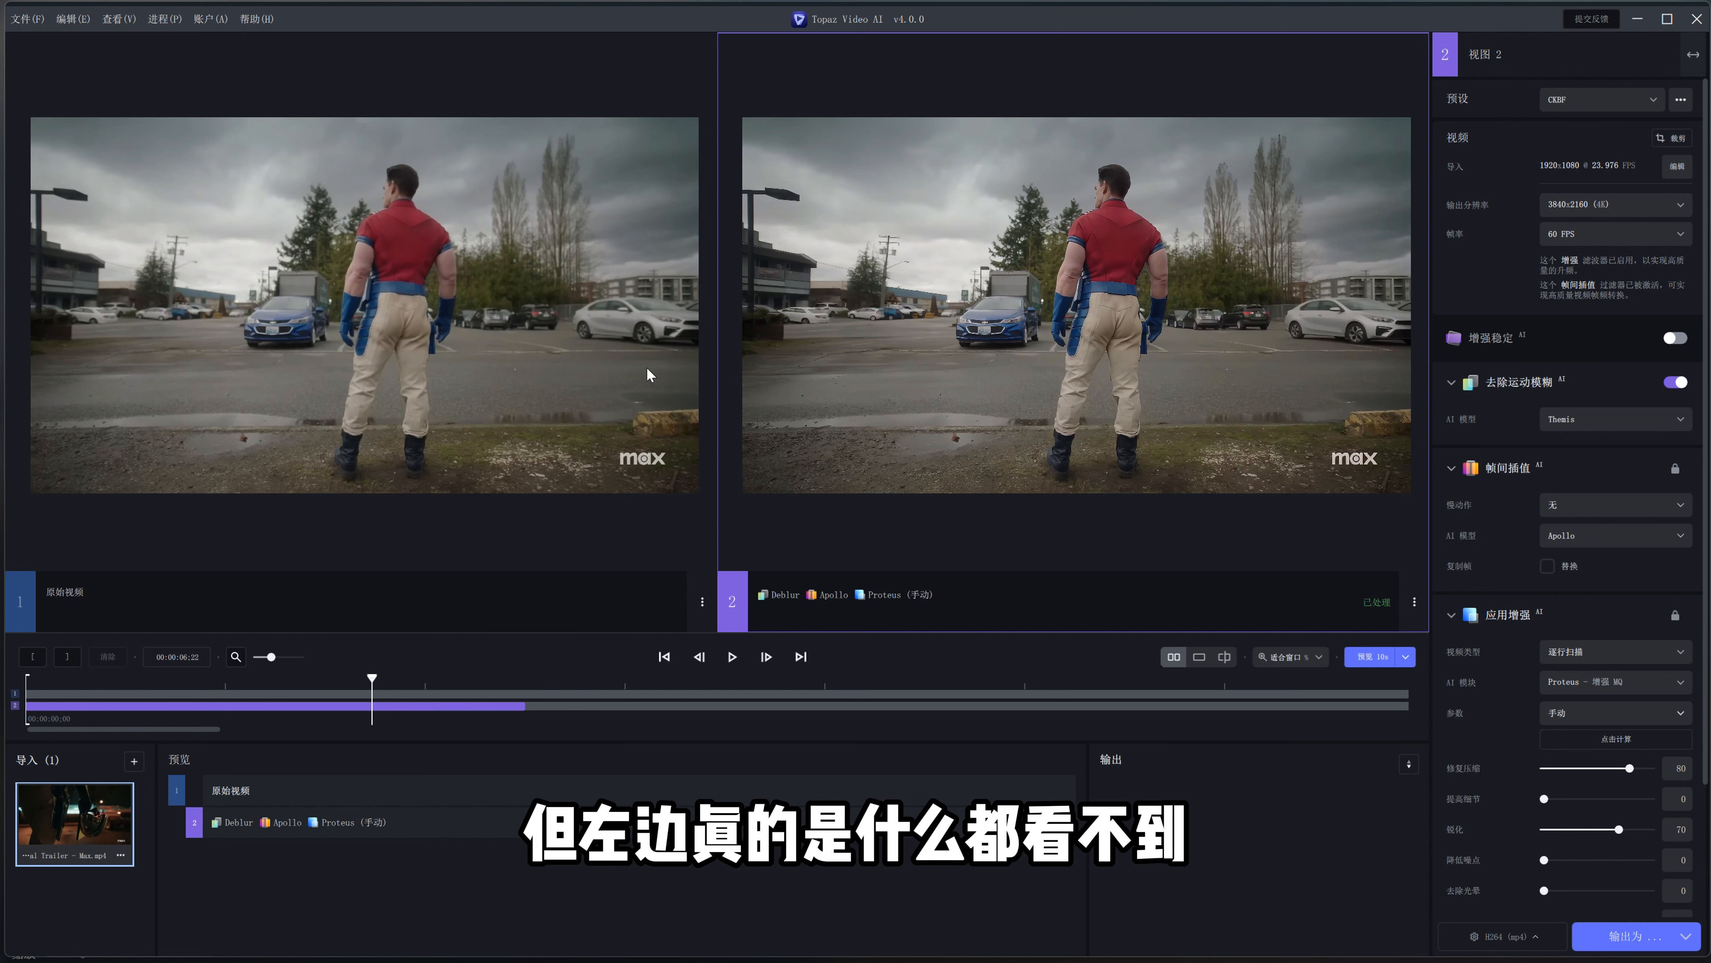
{"action": "left_click_drag", "start_coordinate": [371, 678], "coordinate": [197, 687]}
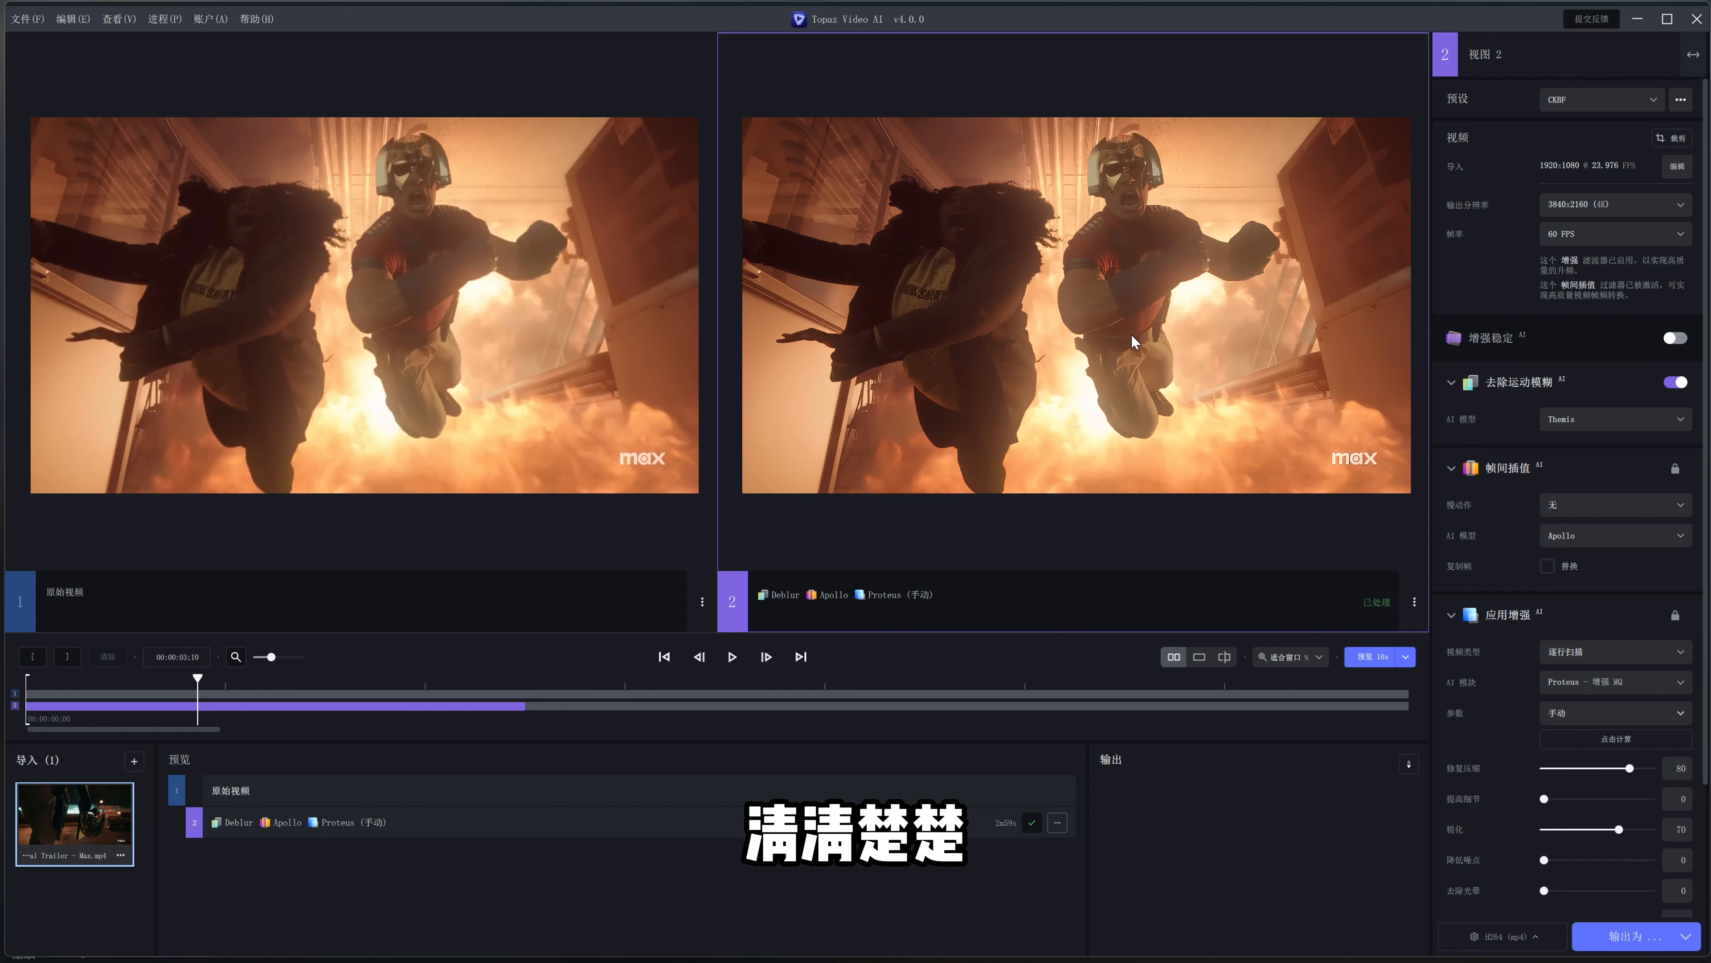
{"action": "left_click_drag", "start_coordinate": [195, 715], "coordinate": [165, 685]}
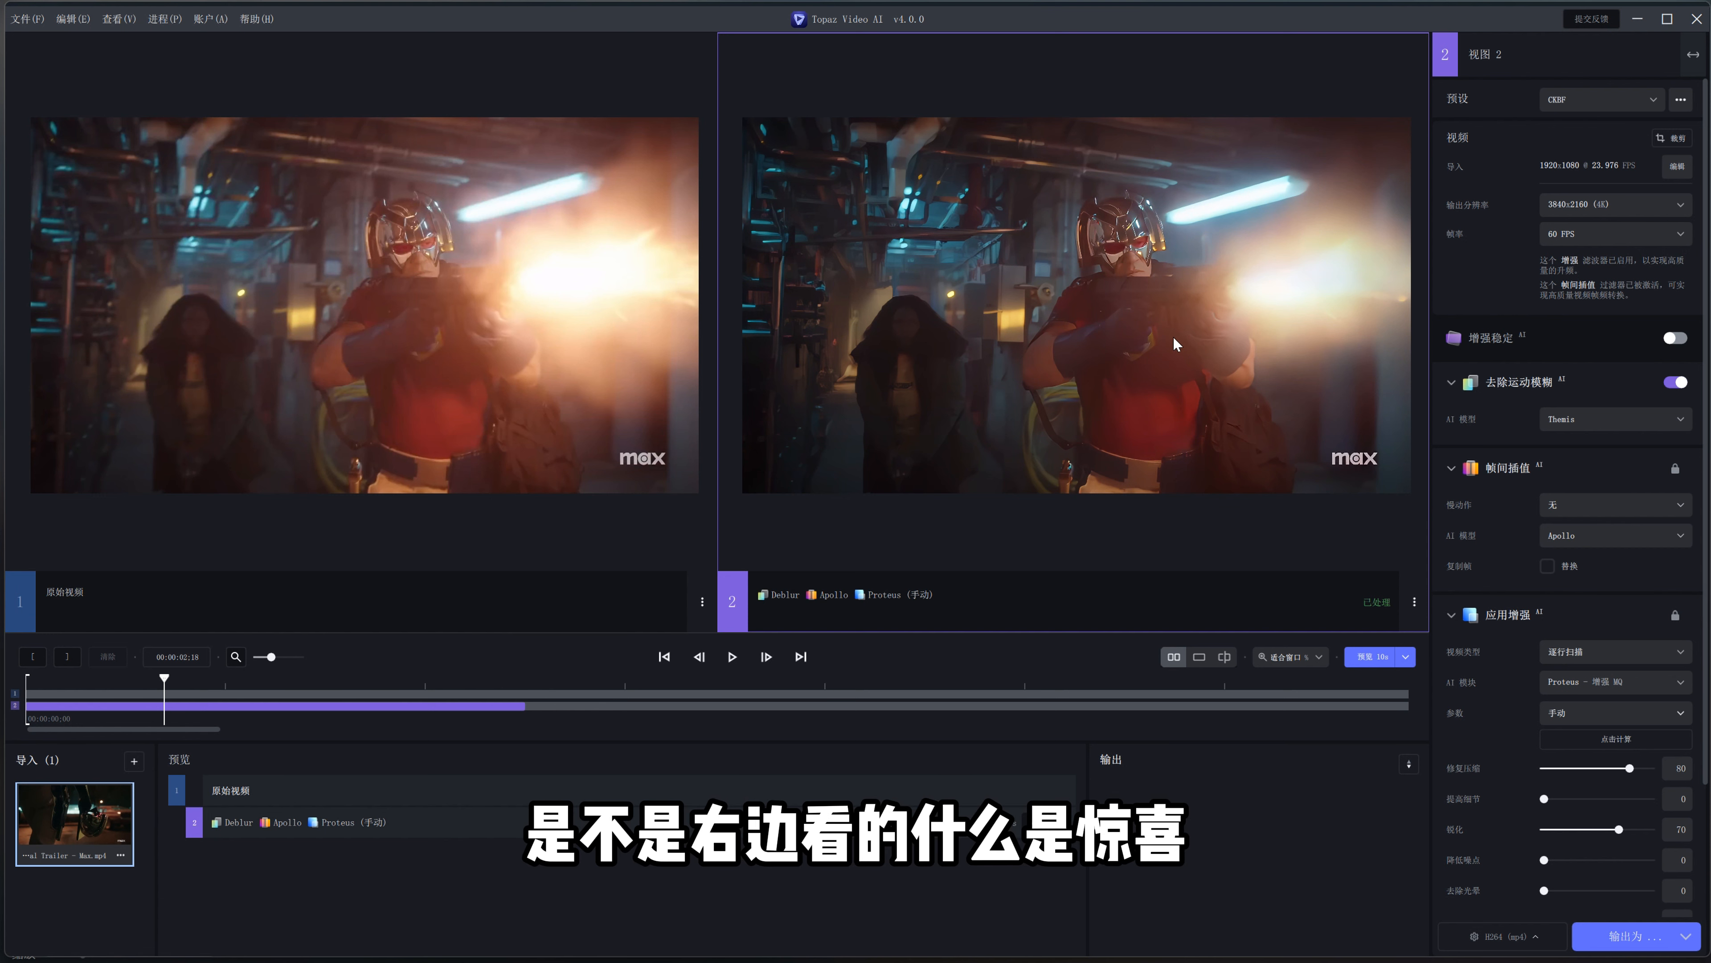
Step: Magnify the timeline further and compare both views frame by frame in the gunfire shot and at 00:00:01:17
{"action": "left_click", "coordinate": [165, 681]}
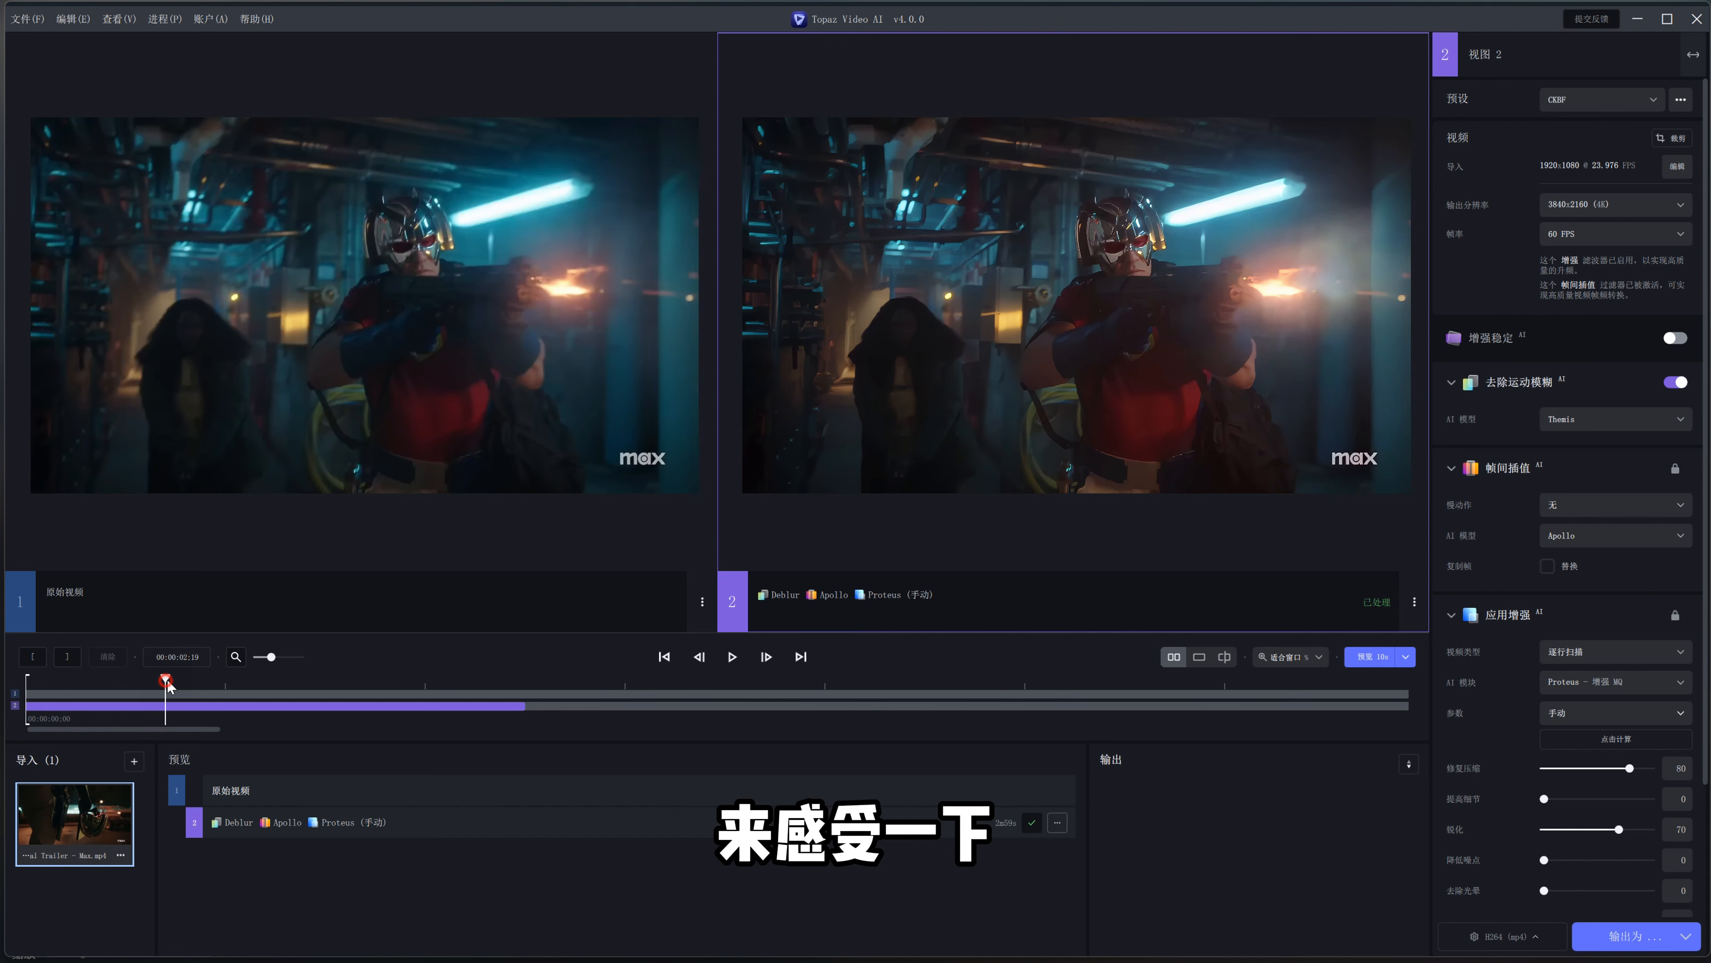
{"action": "left_click", "coordinate": [163, 682]}
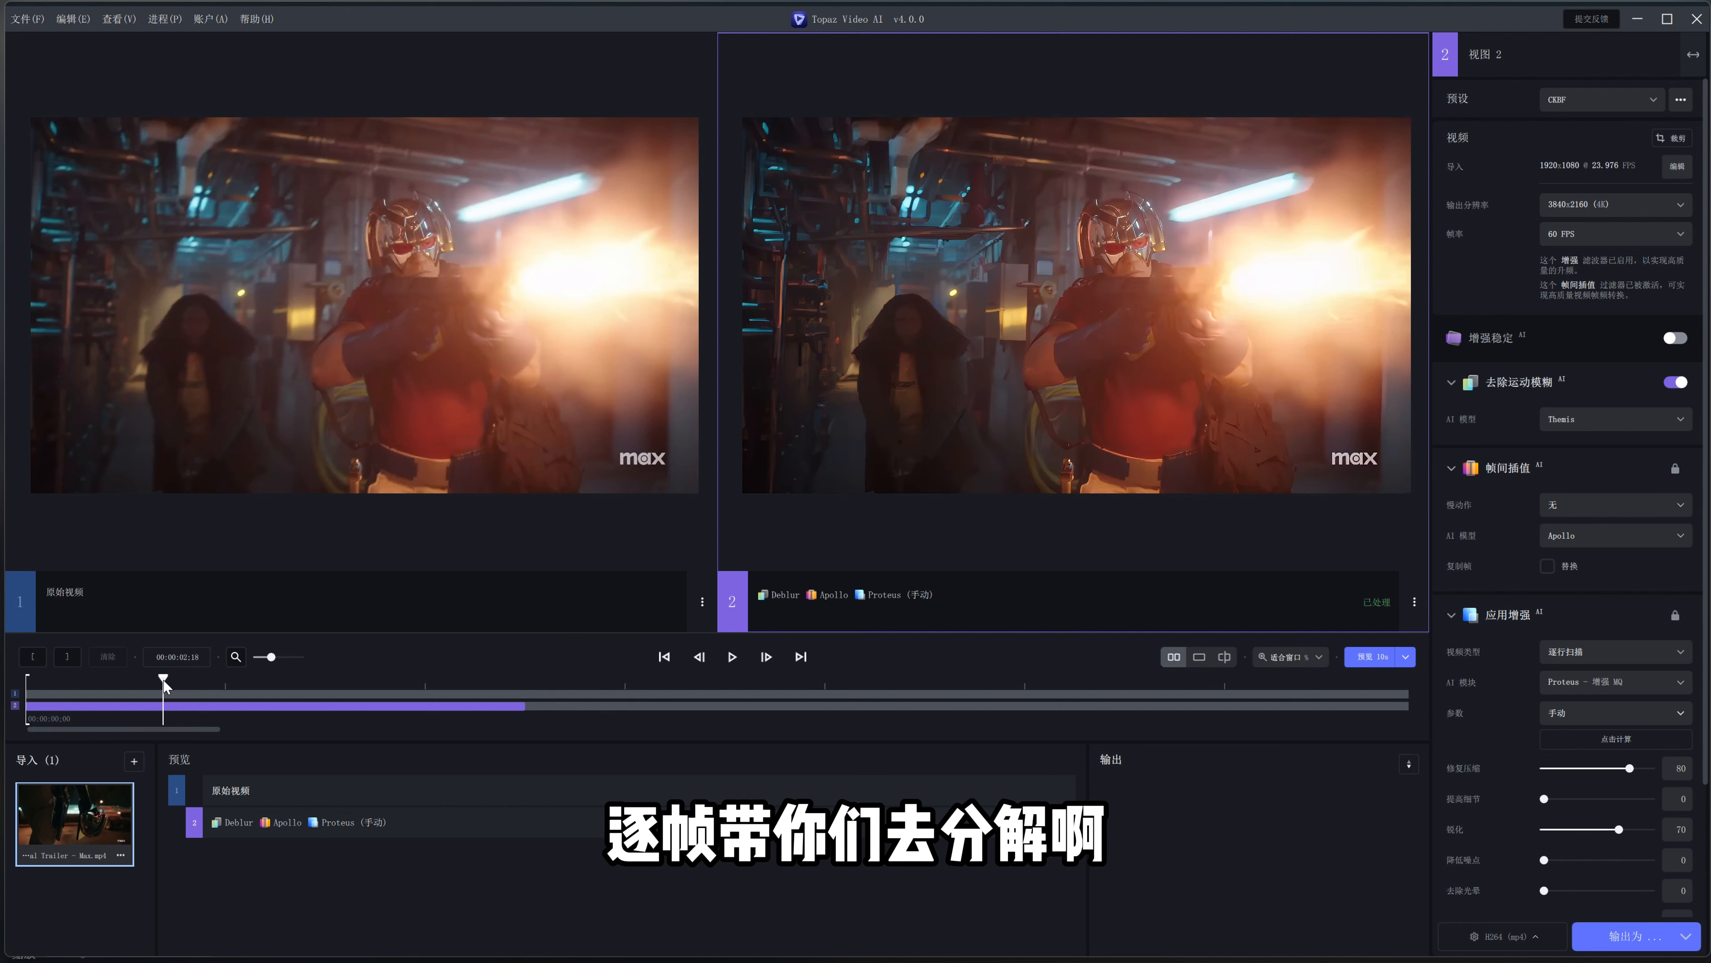
{"action": "left_click", "coordinate": [163, 681]}
{"action": "left_click_drag", "start_coordinate": [272, 658], "coordinate": [290, 658]}
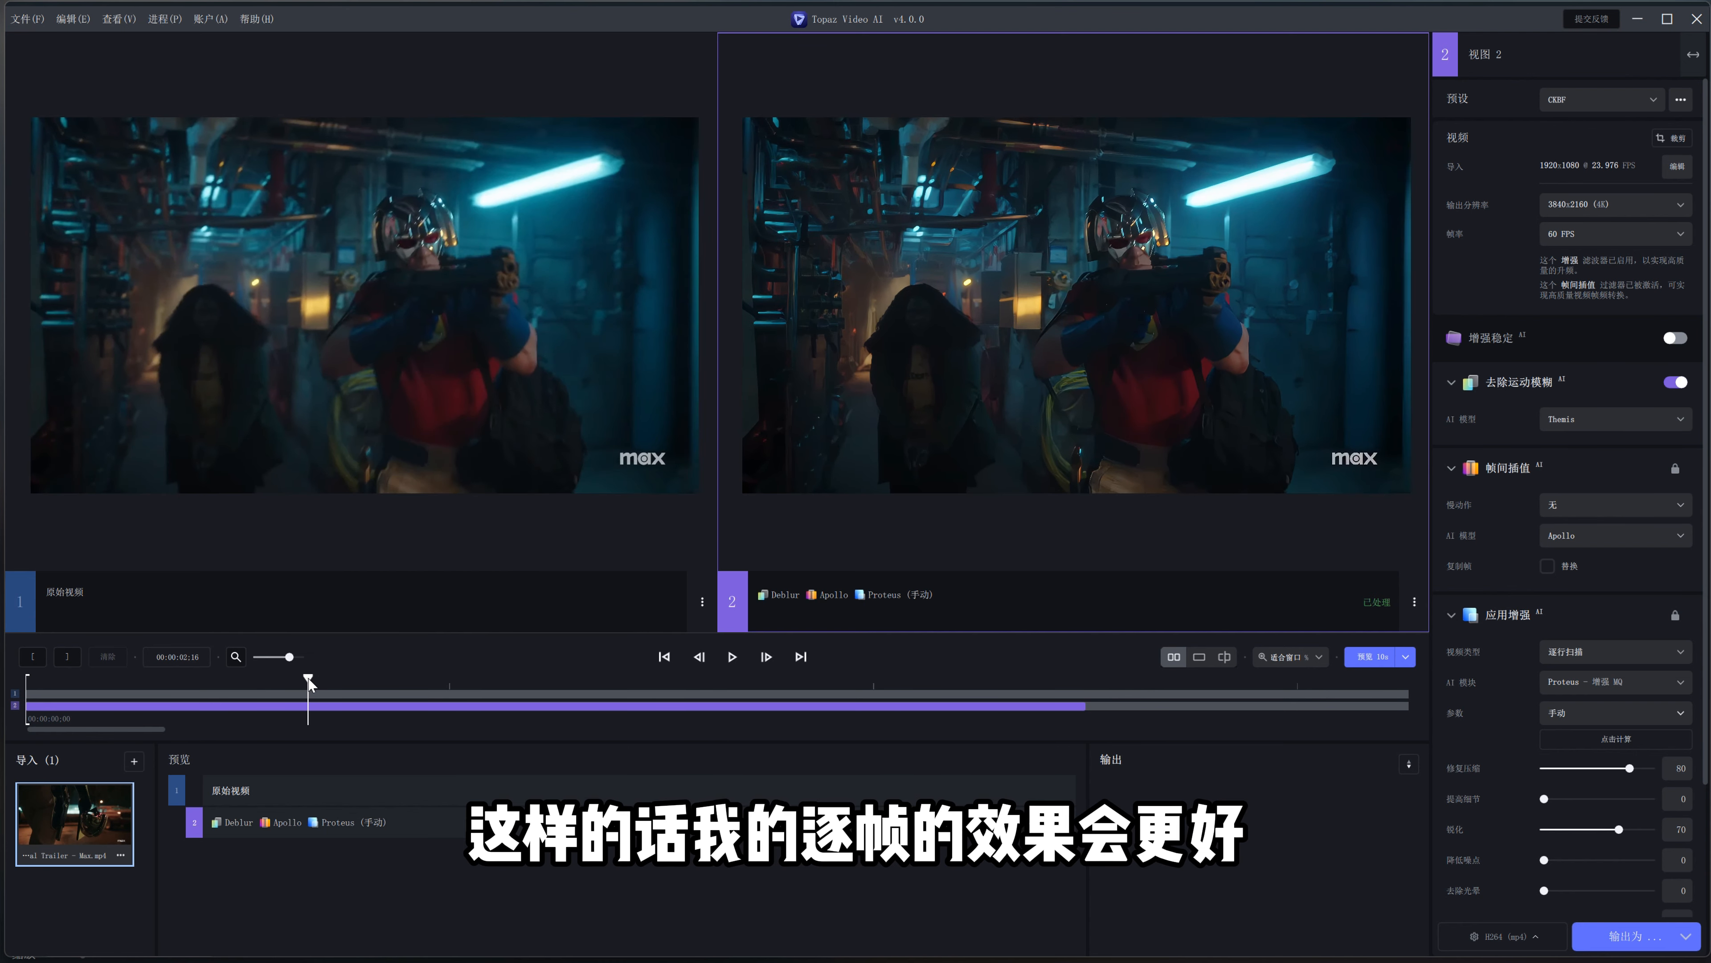
{"action": "left_click_drag", "start_coordinate": [314, 681], "coordinate": [321, 681]}
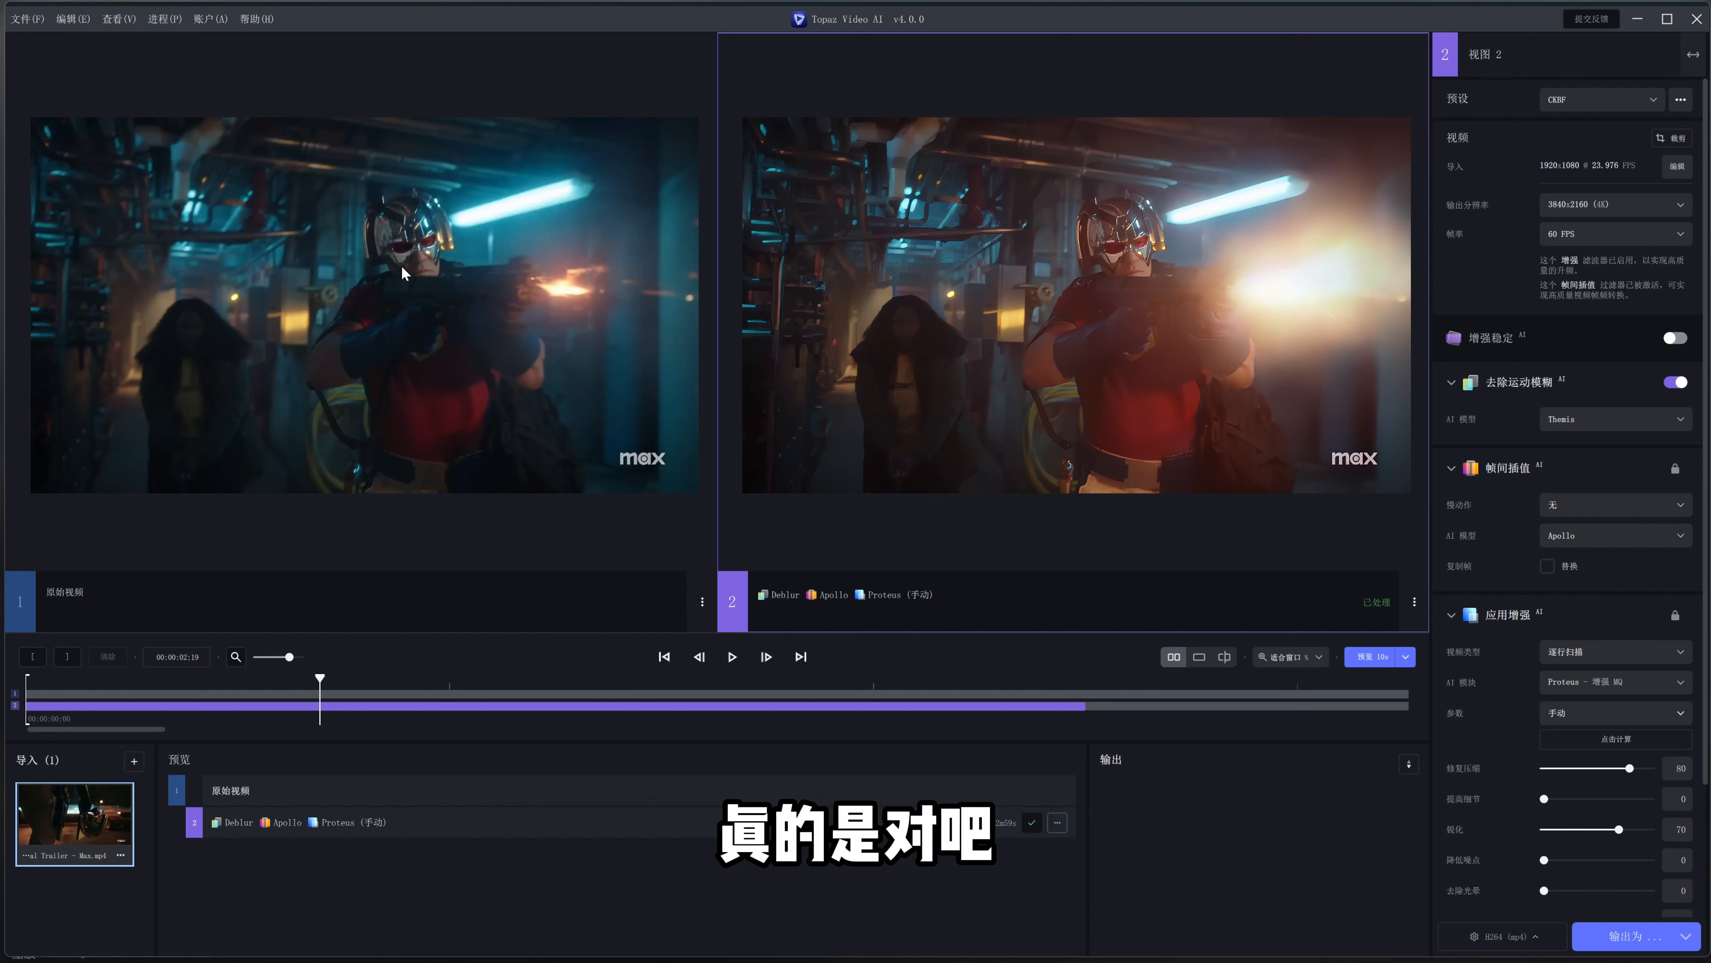
{"action": "left_click", "coordinate": [1631, 208]}
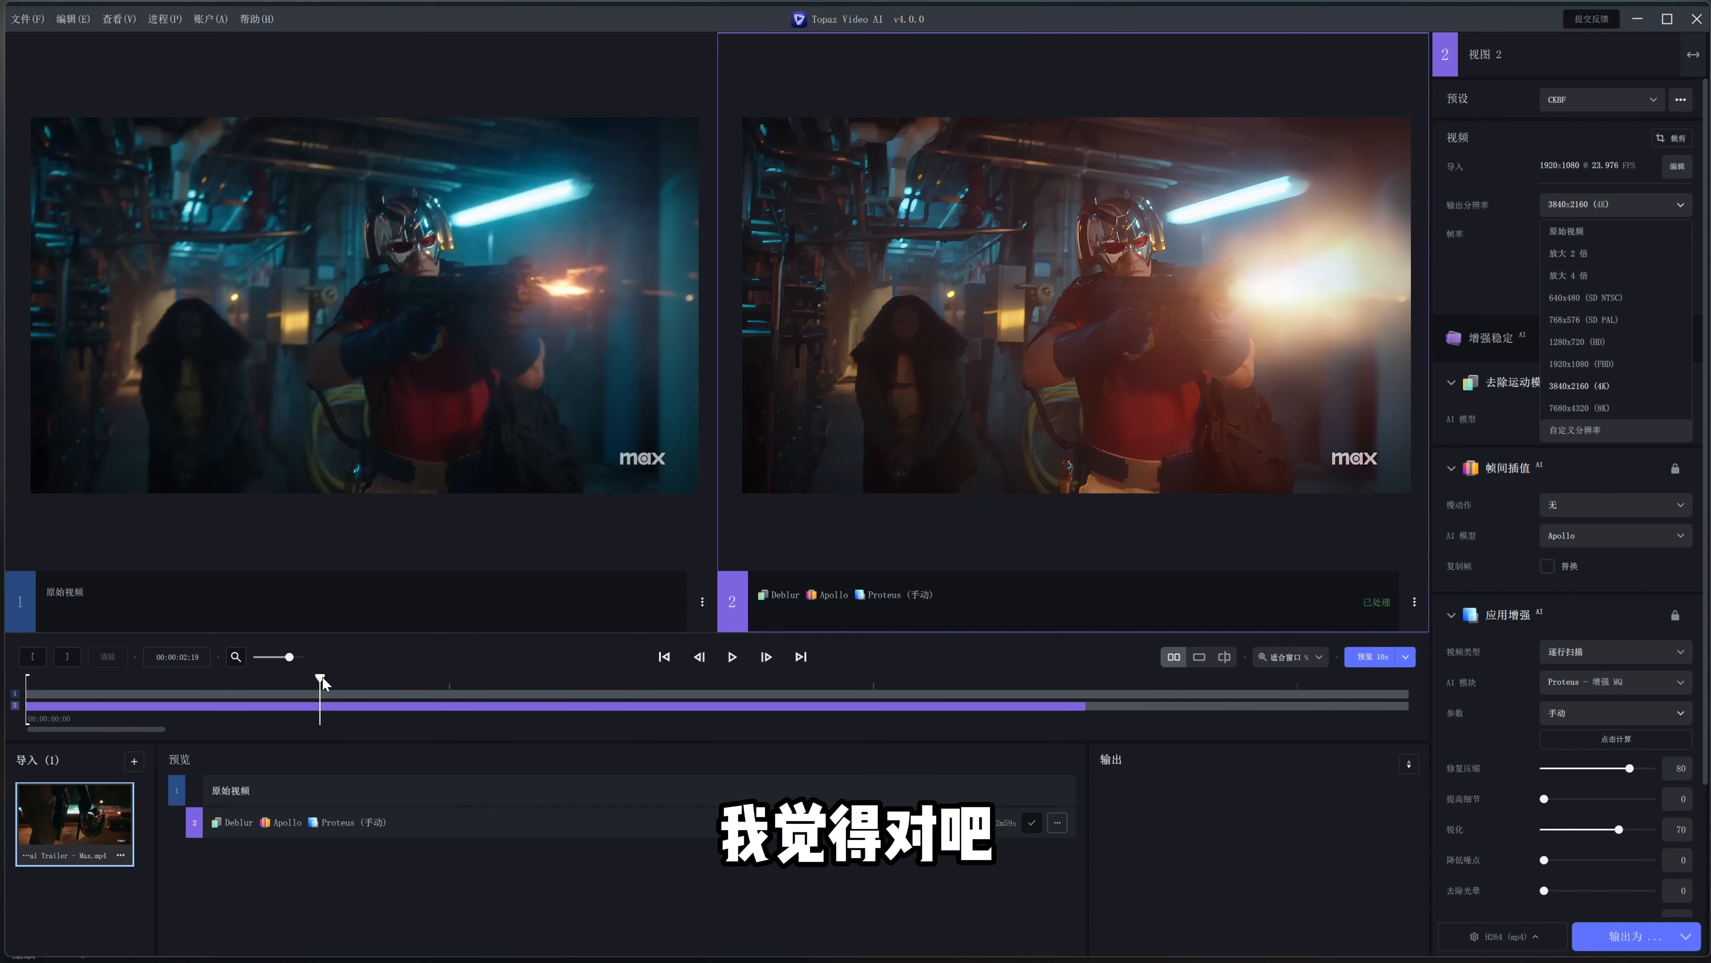
{"action": "left_click_drag", "start_coordinate": [322, 677], "coordinate": [212, 689]}
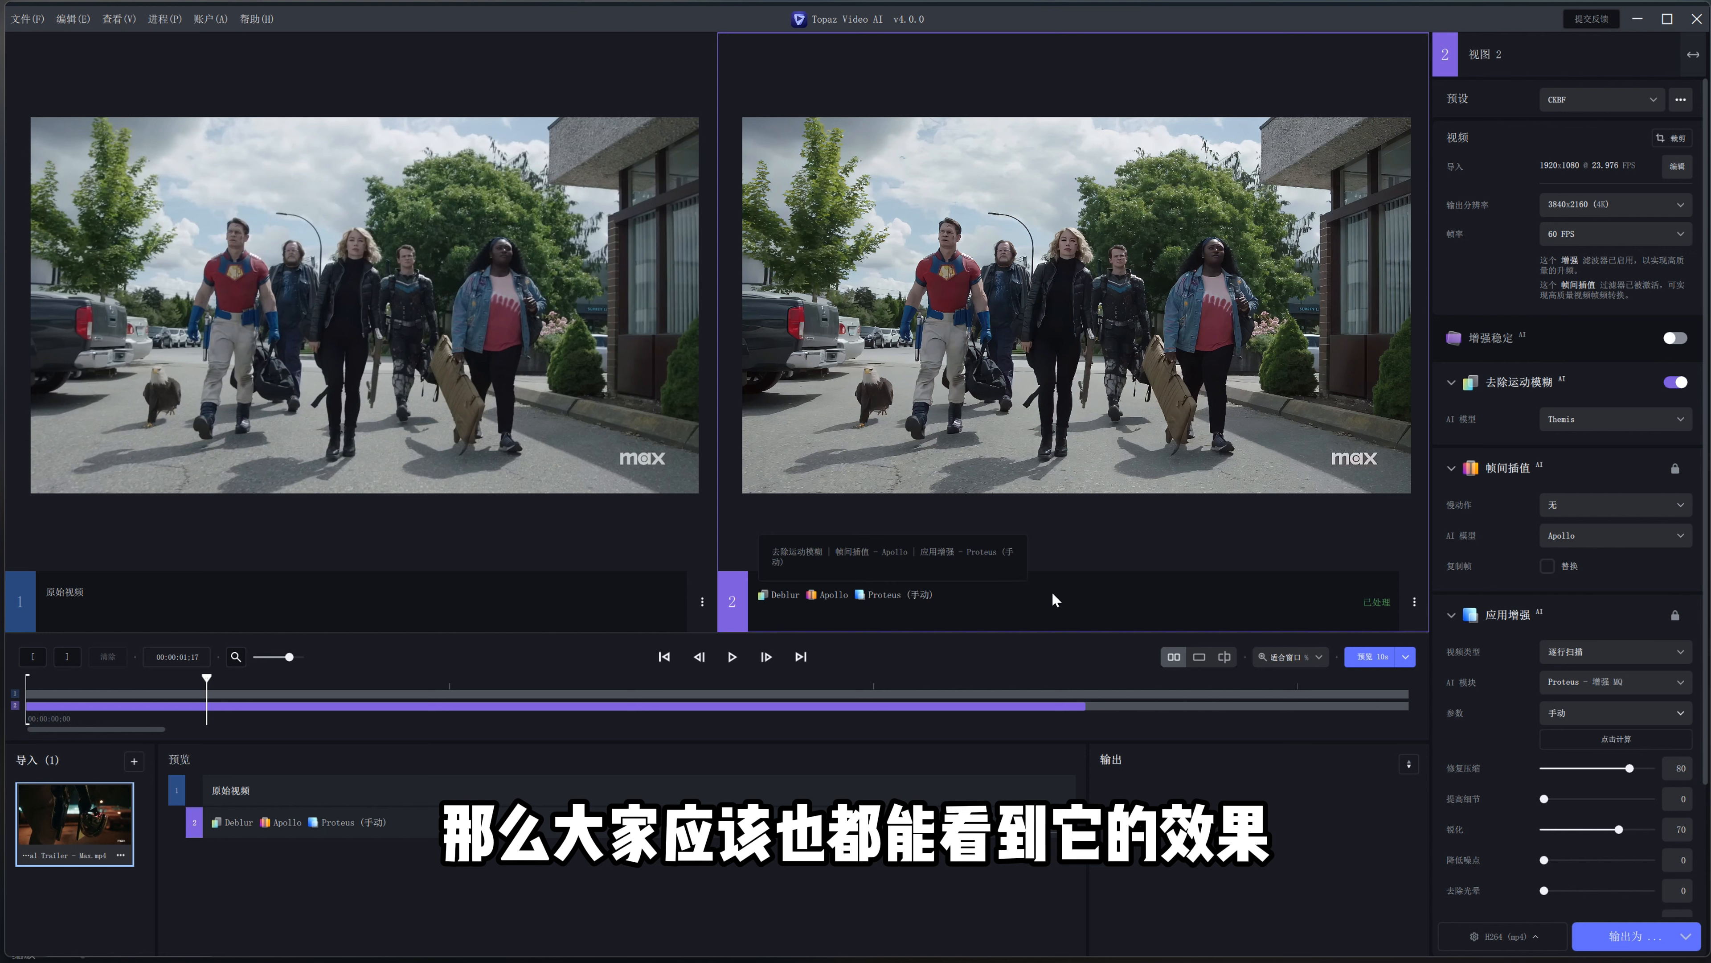
Step: Switch to the D:\演示 folder window and check the resolution and frame rate in the properties of Peacemaker - Official Trailer - Max.mp4
{"action": "mouse_move", "coordinate": [957, 961]}
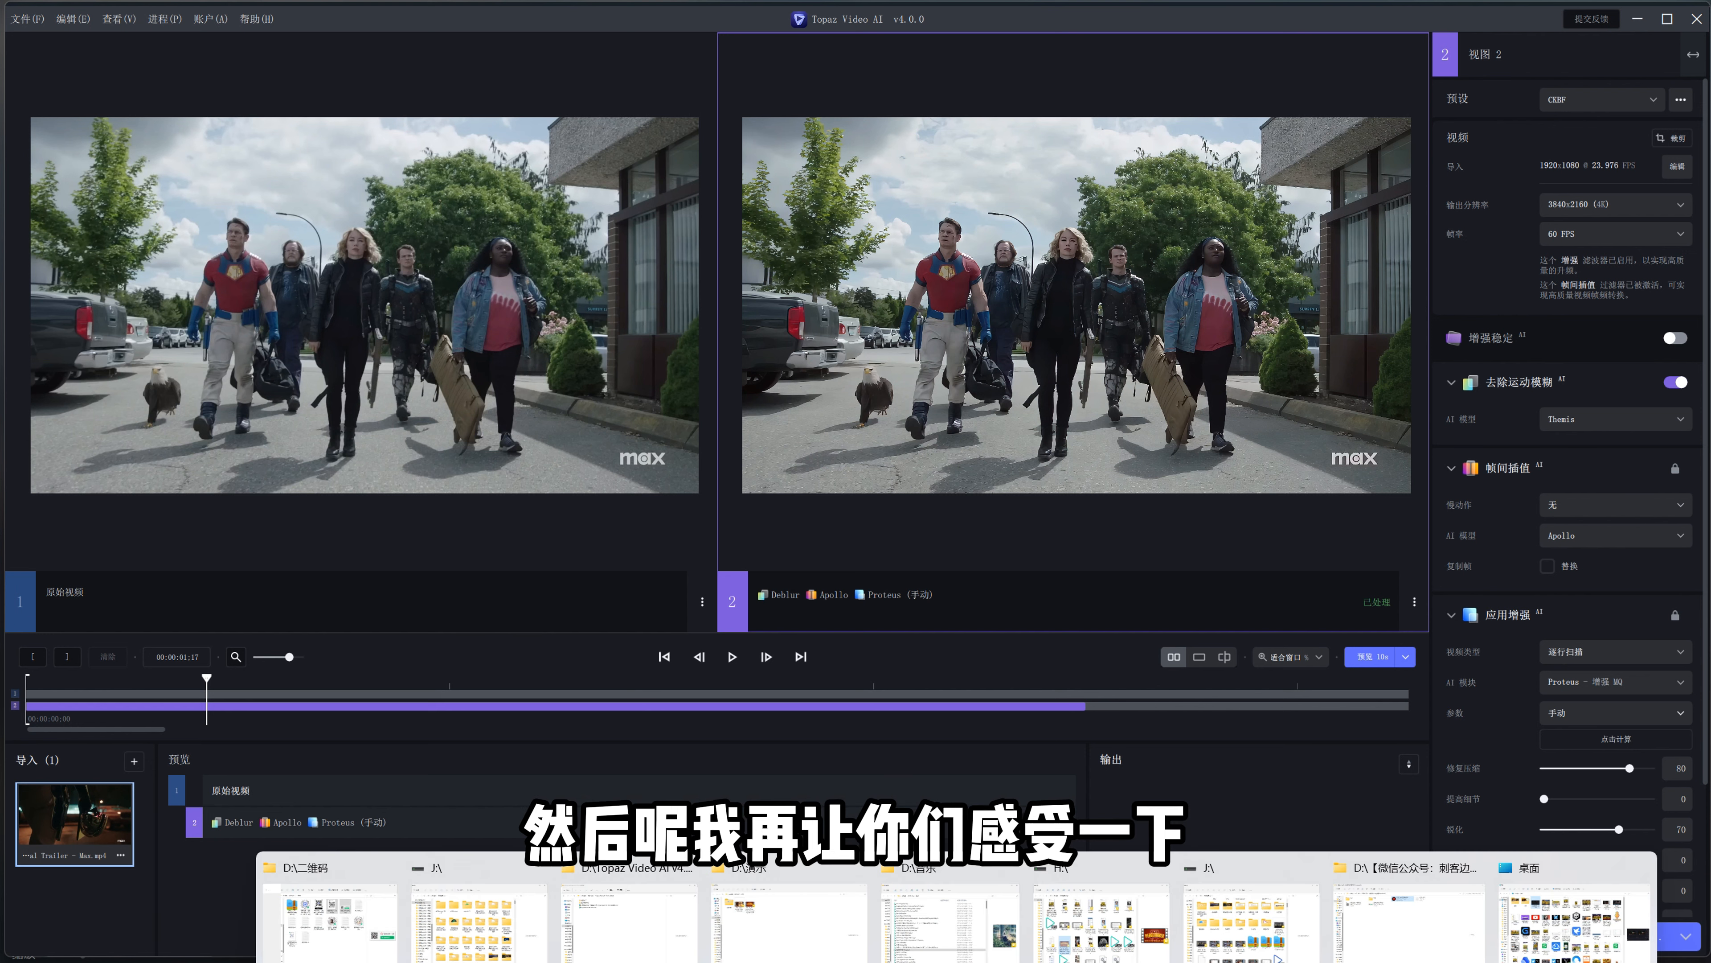
{"action": "left_click", "coordinate": [814, 921]}
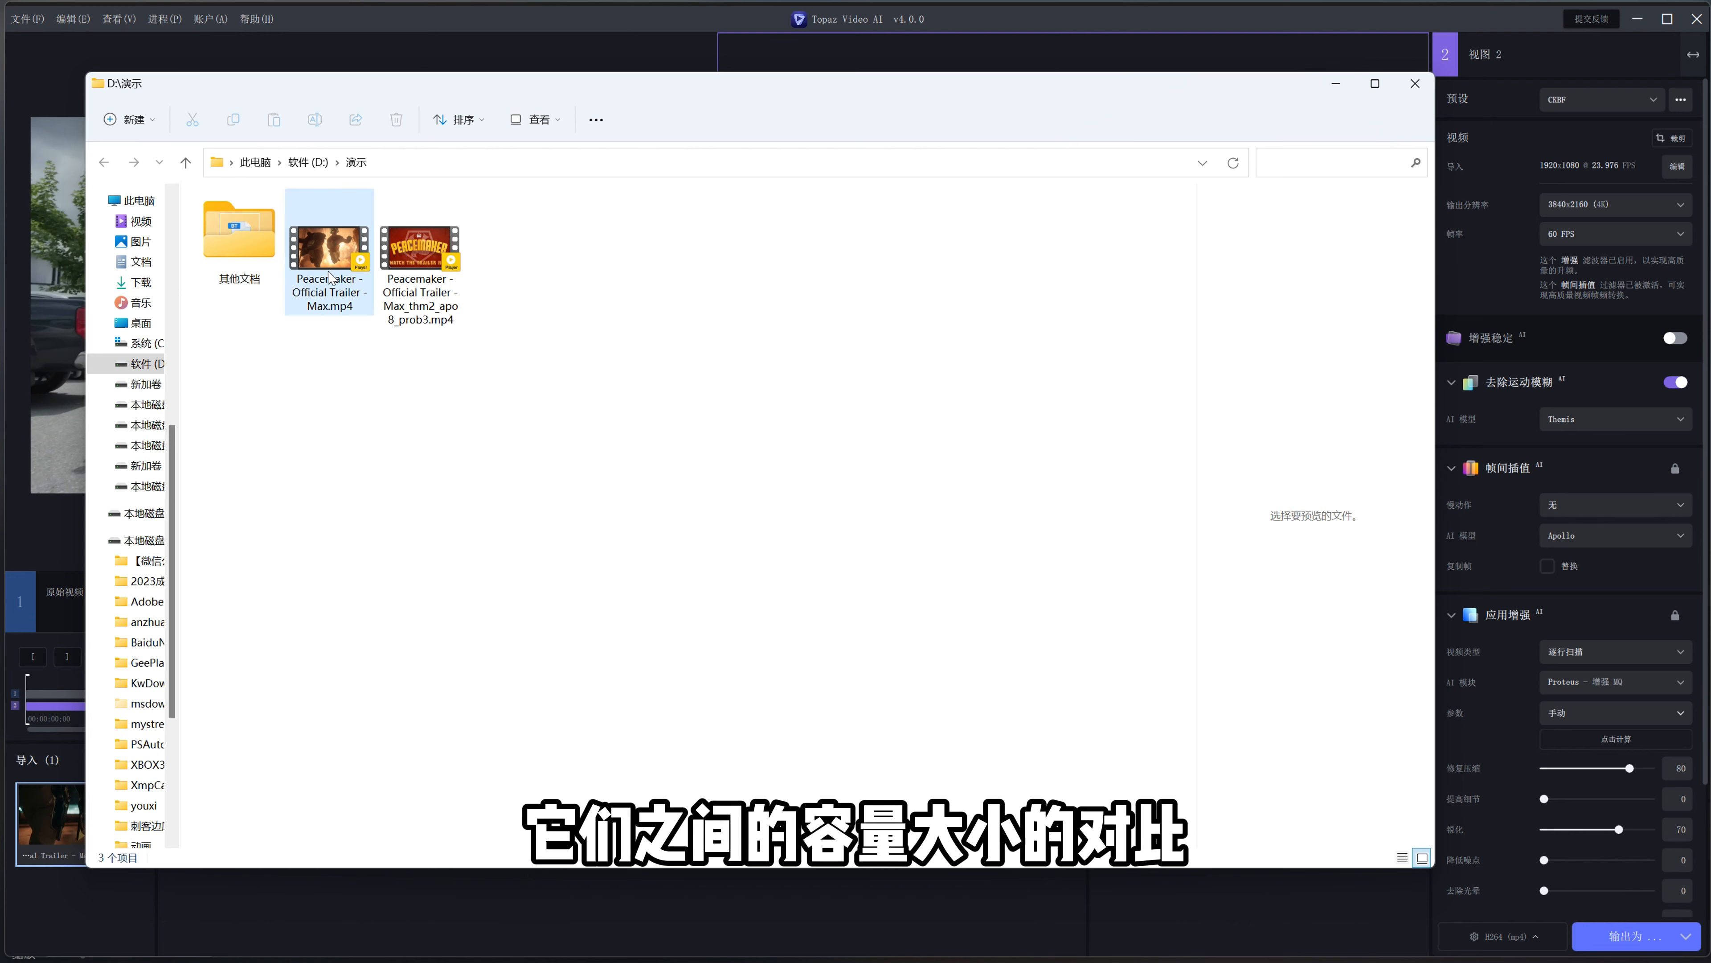
{"action": "left_click", "coordinate": [331, 283]}
{"action": "right_click", "coordinate": [337, 297]}
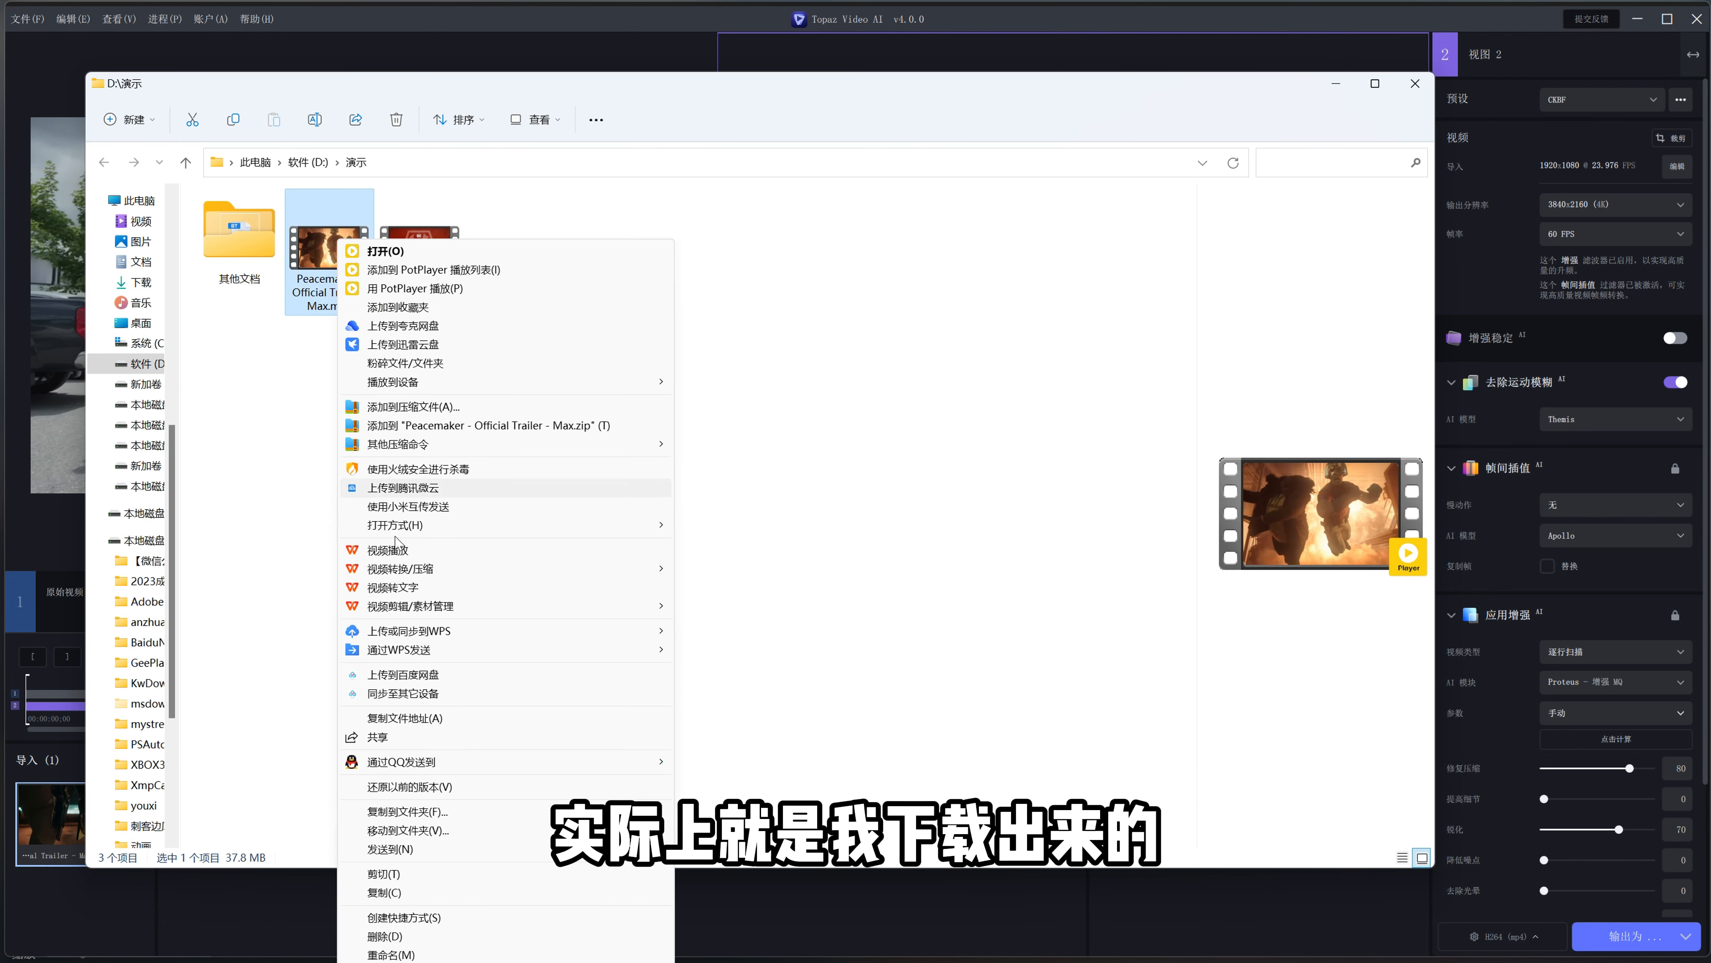
{"action": "left_click", "coordinate": [378, 955]}
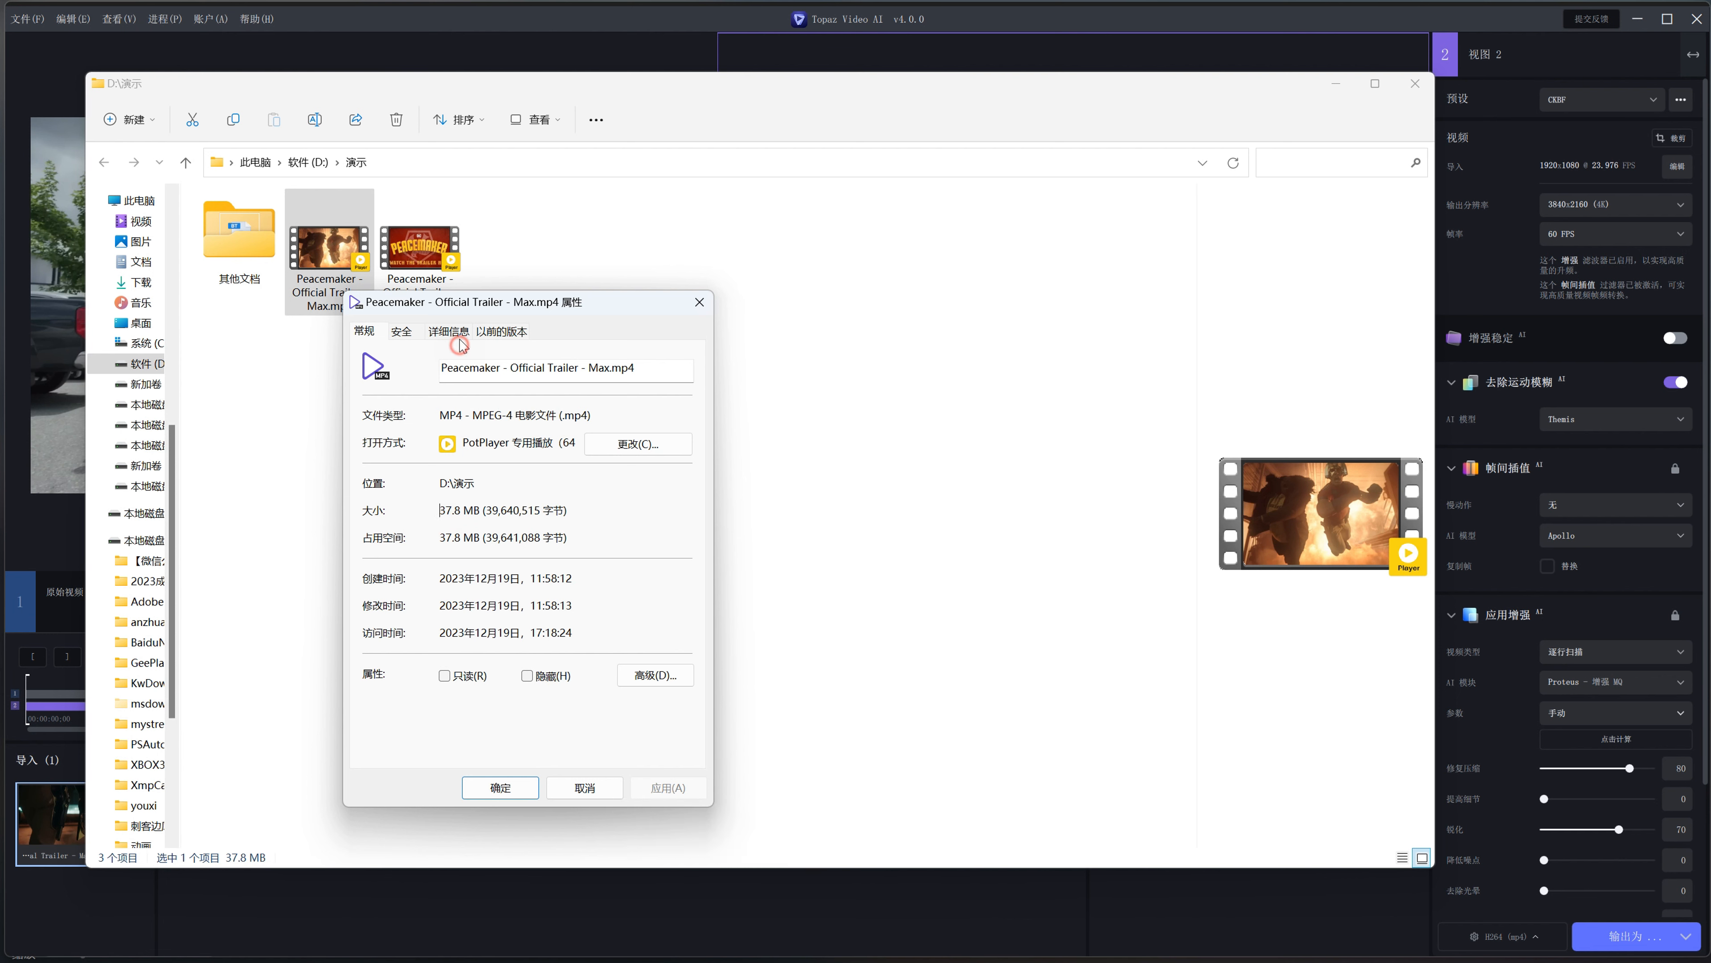
{"action": "left_click", "coordinate": [449, 331]}
{"action": "left_click", "coordinate": [512, 528]}
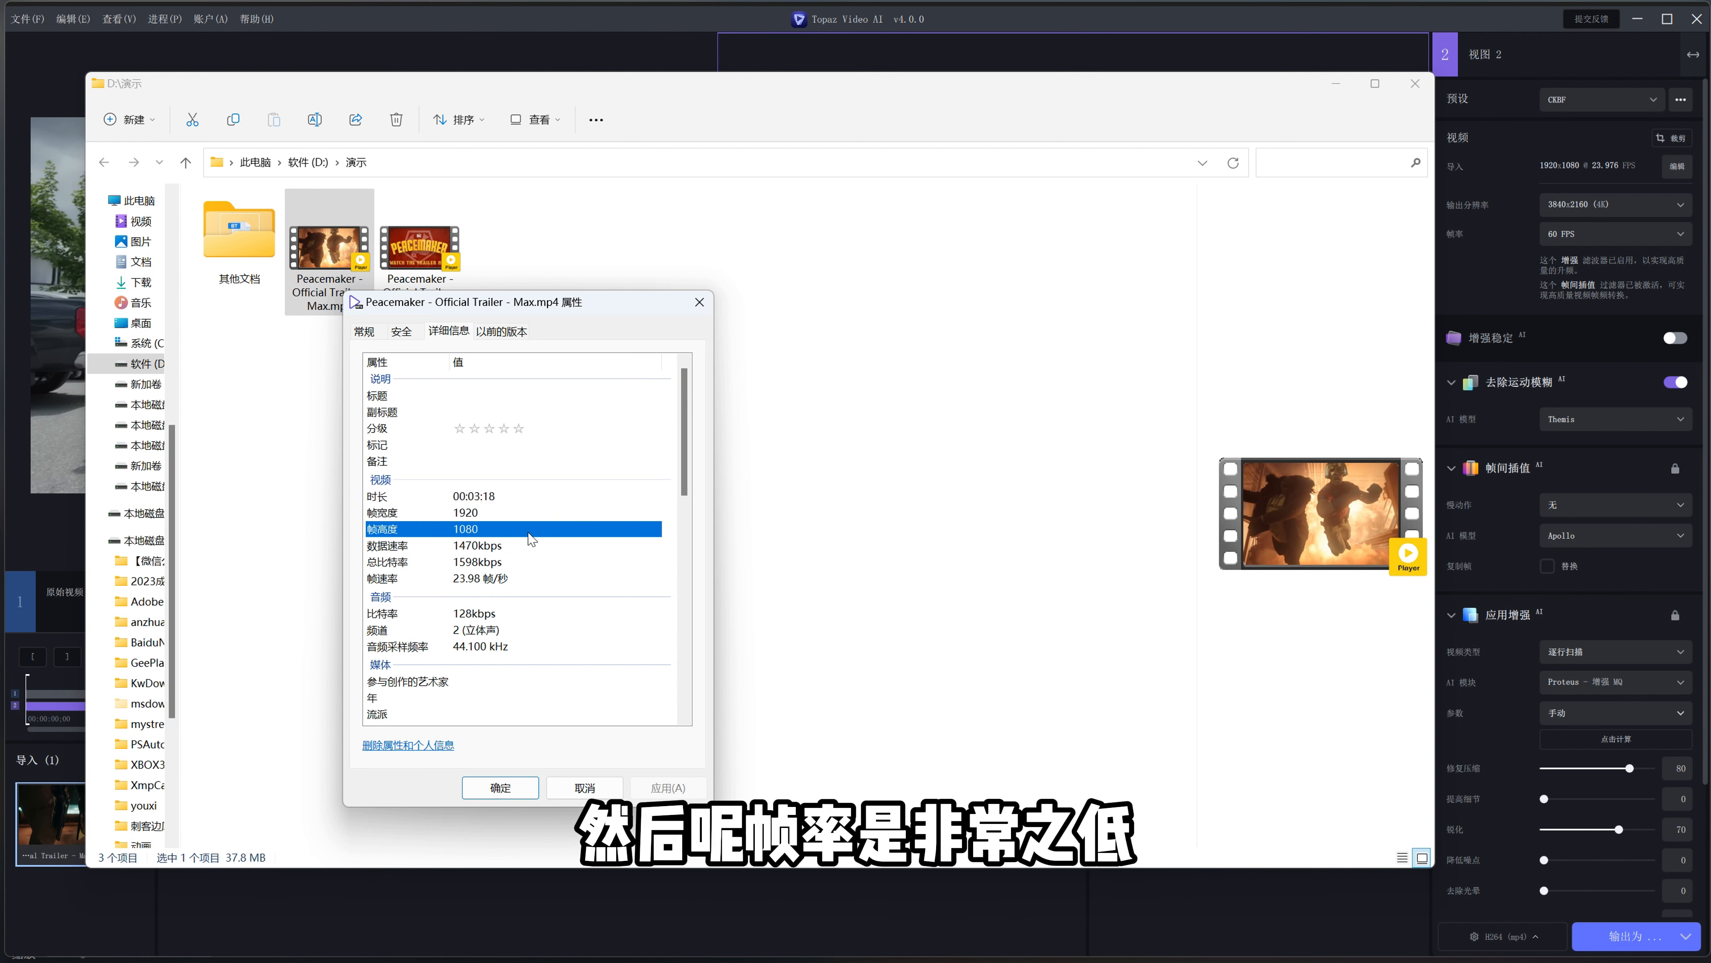
{"action": "left_click", "coordinate": [587, 584]}
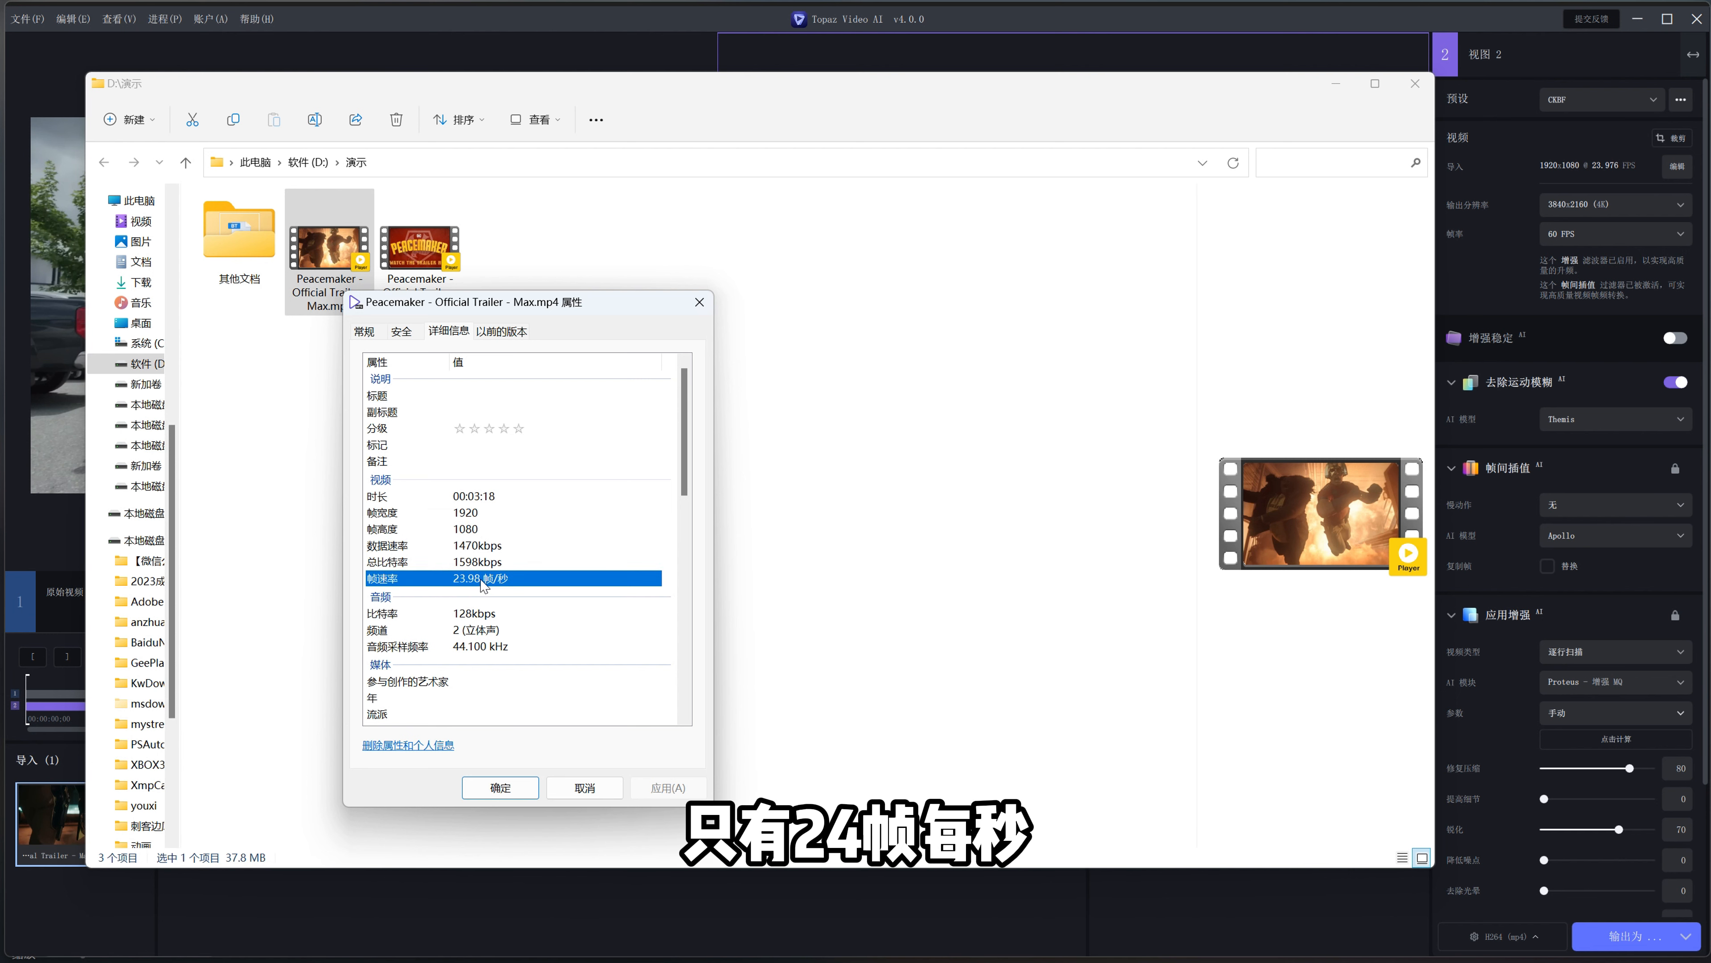
{"action": "left_click", "coordinate": [700, 302]}
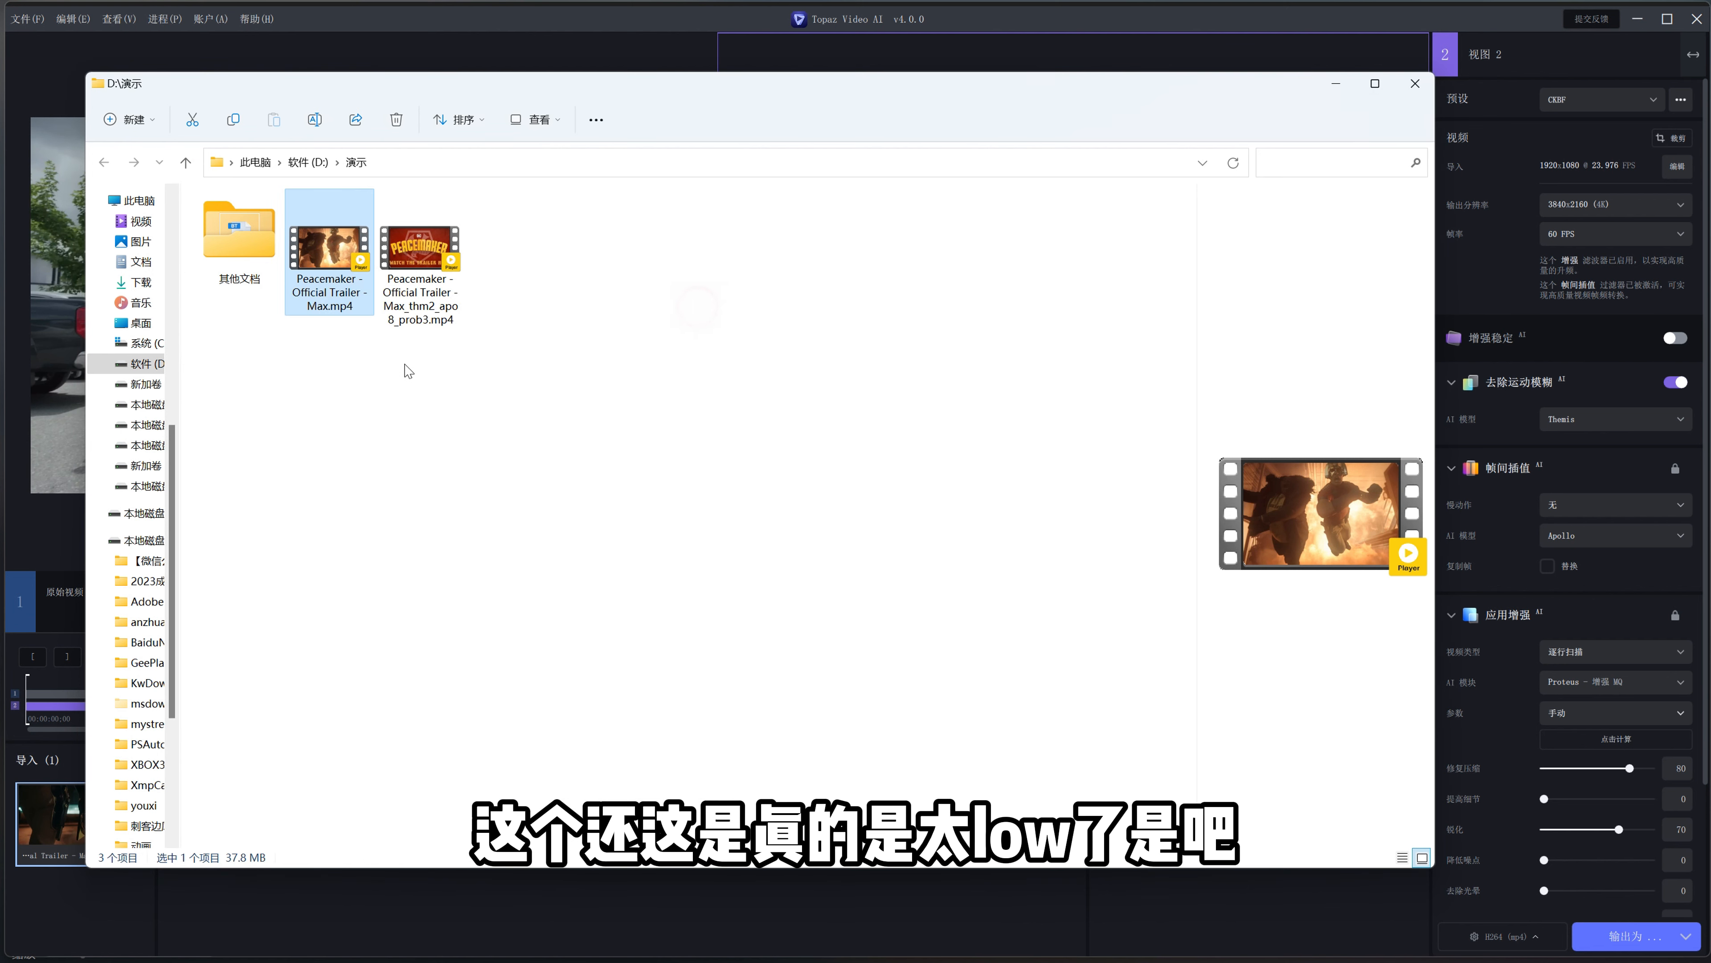
Step: Check the resolution and frame rate in the properties of Peacemaker - Official Trailer - Max_thm2_apo8_prob3.mp4, and return to Topaz Video AI
{"action": "left_click", "coordinate": [412, 297]}
{"action": "right_click", "coordinate": [412, 297]}
{"action": "left_click", "coordinate": [472, 955]}
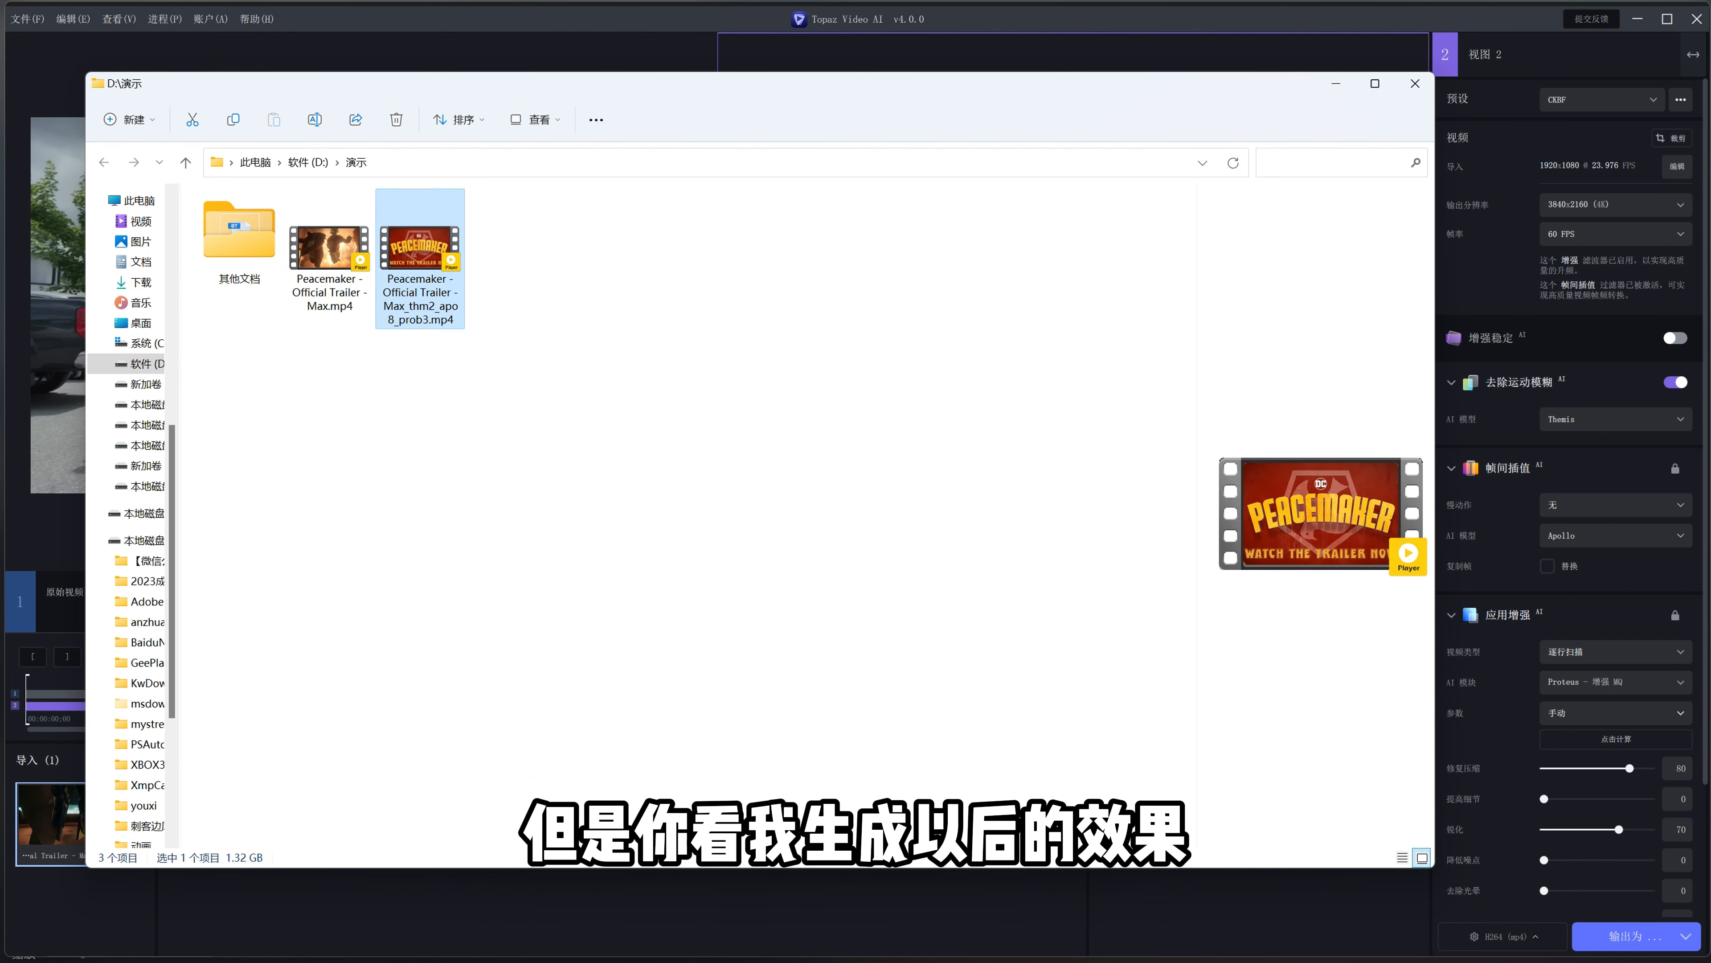
{"action": "left_click", "coordinate": [532, 340]}
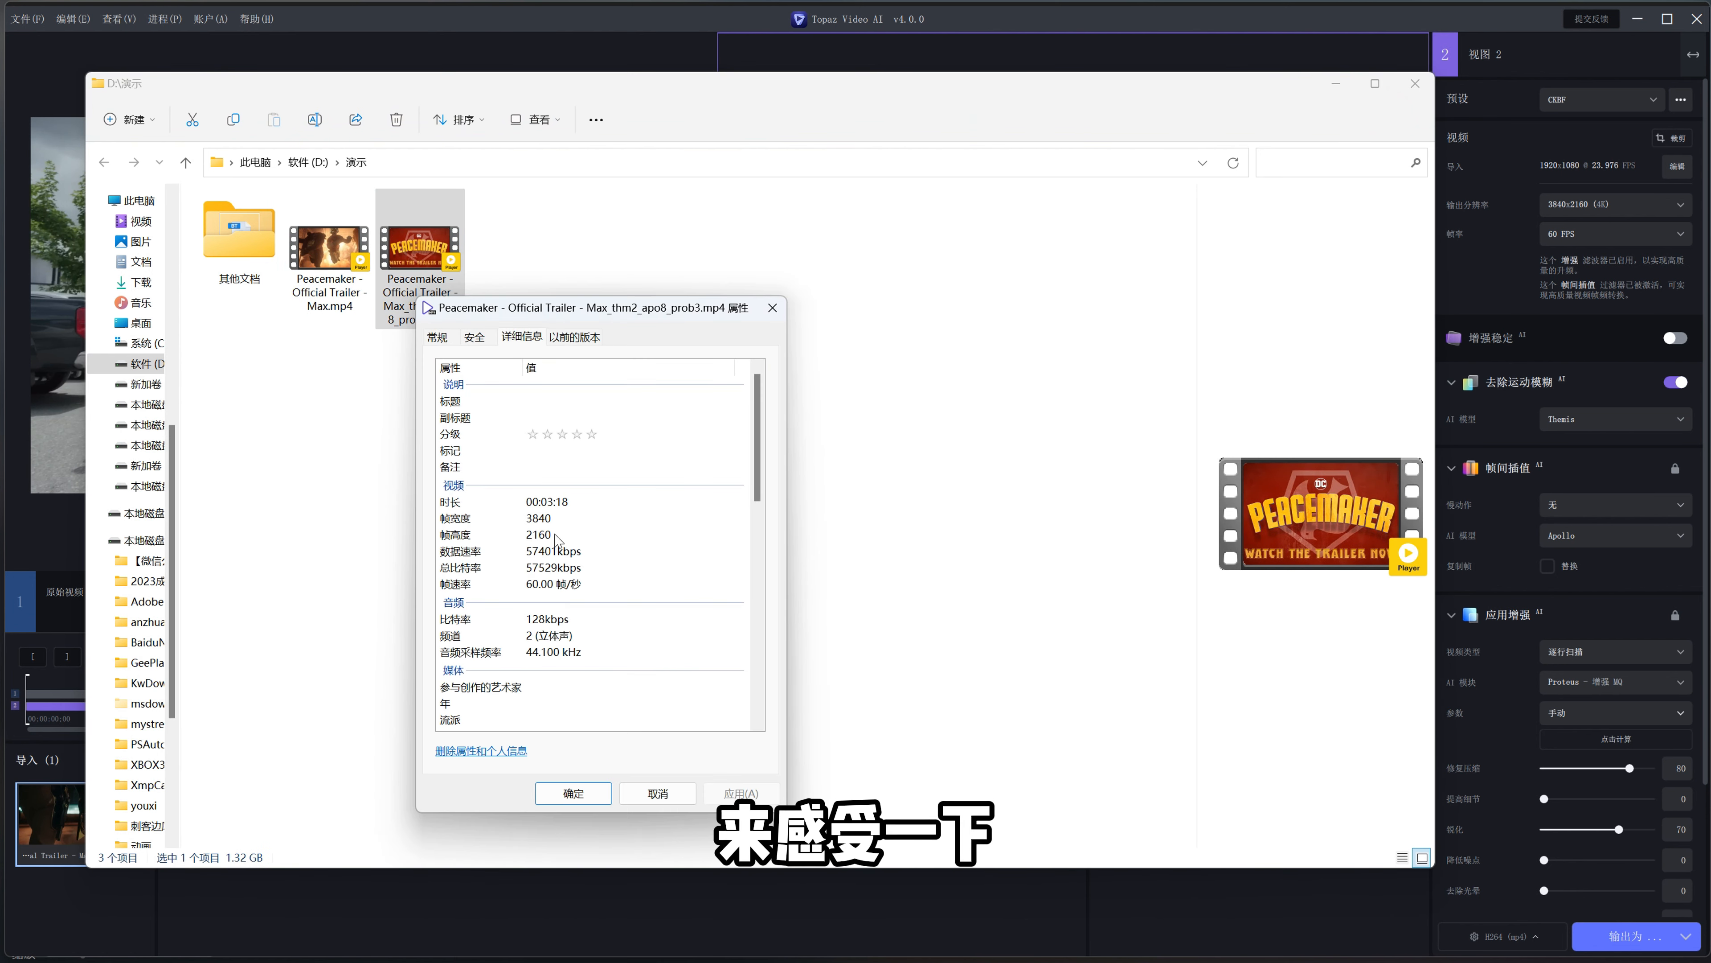
{"action": "left_click", "coordinate": [535, 522]}
{"action": "left_click", "coordinate": [538, 534]}
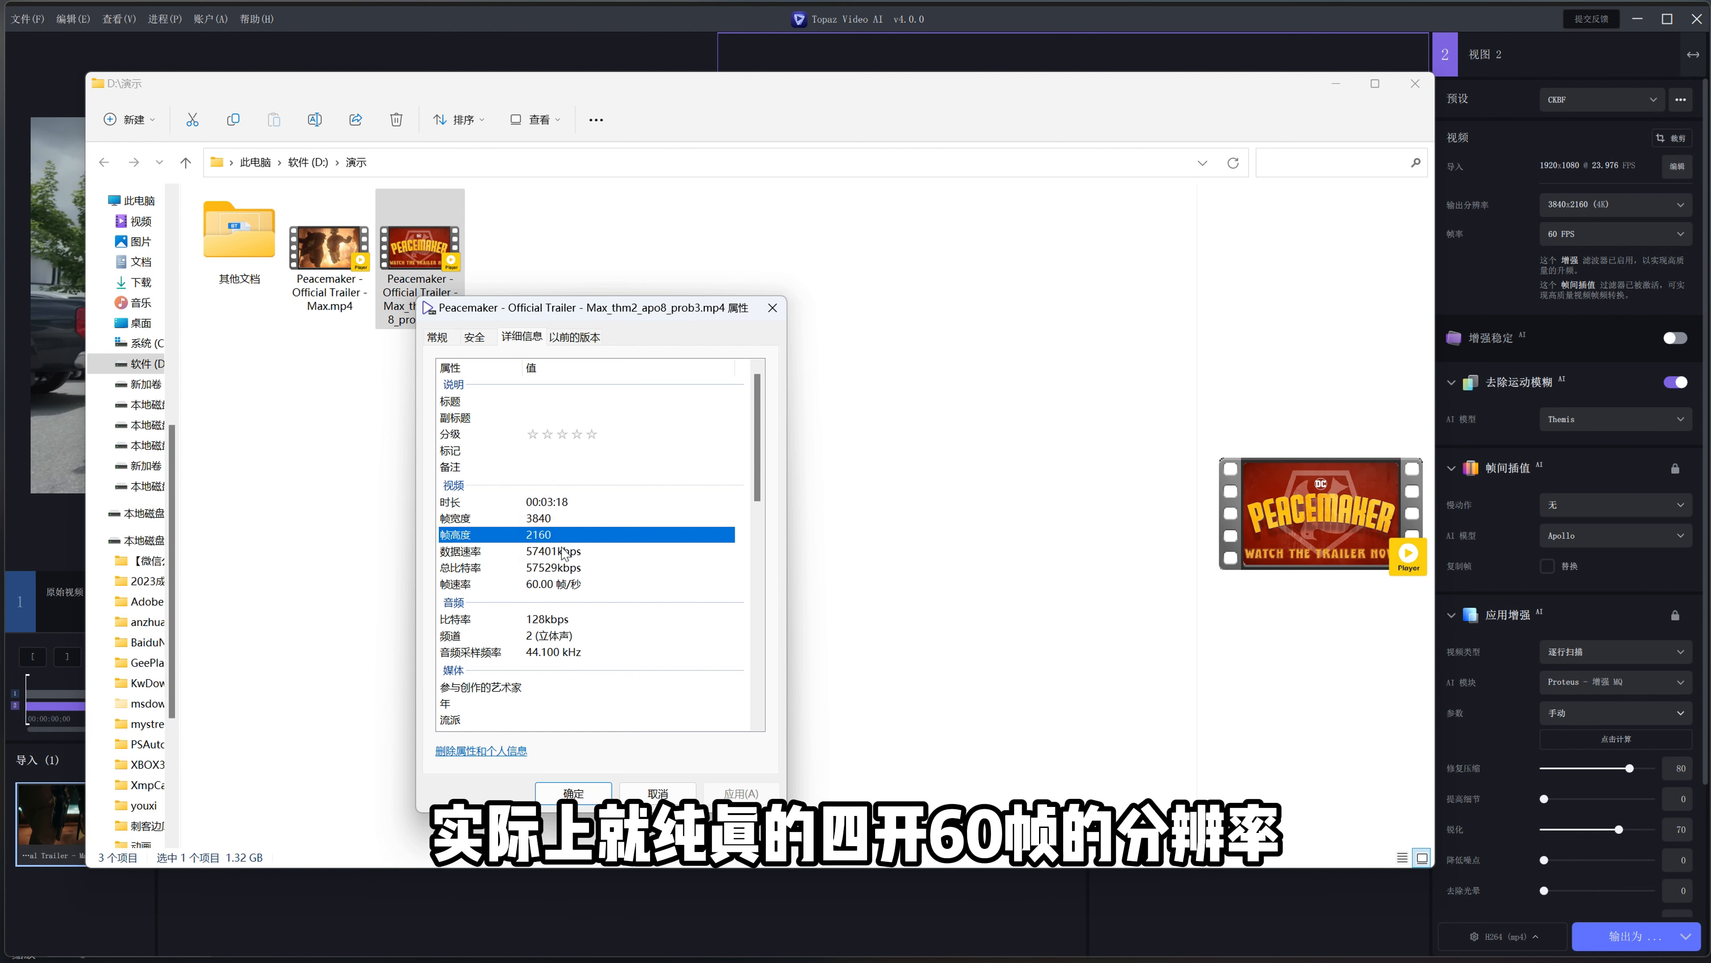
{"action": "left_click", "coordinate": [575, 585]}
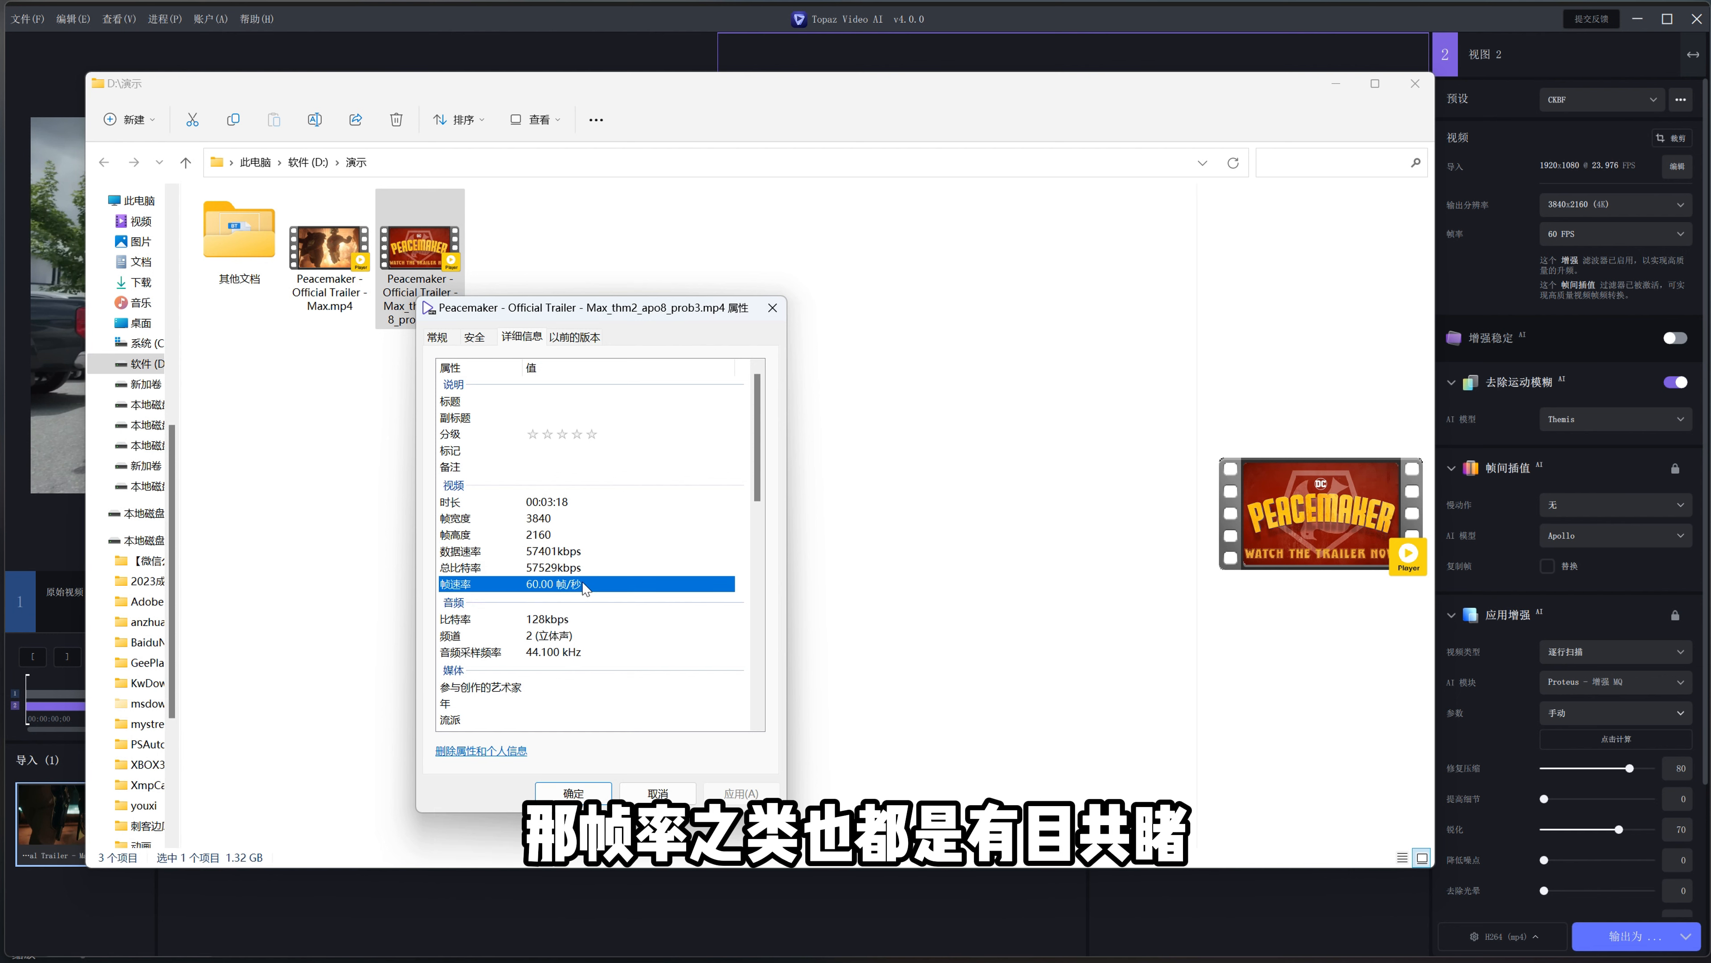
{"action": "left_click", "coordinate": [773, 308]}
{"action": "left_click", "coordinate": [1006, 34]}
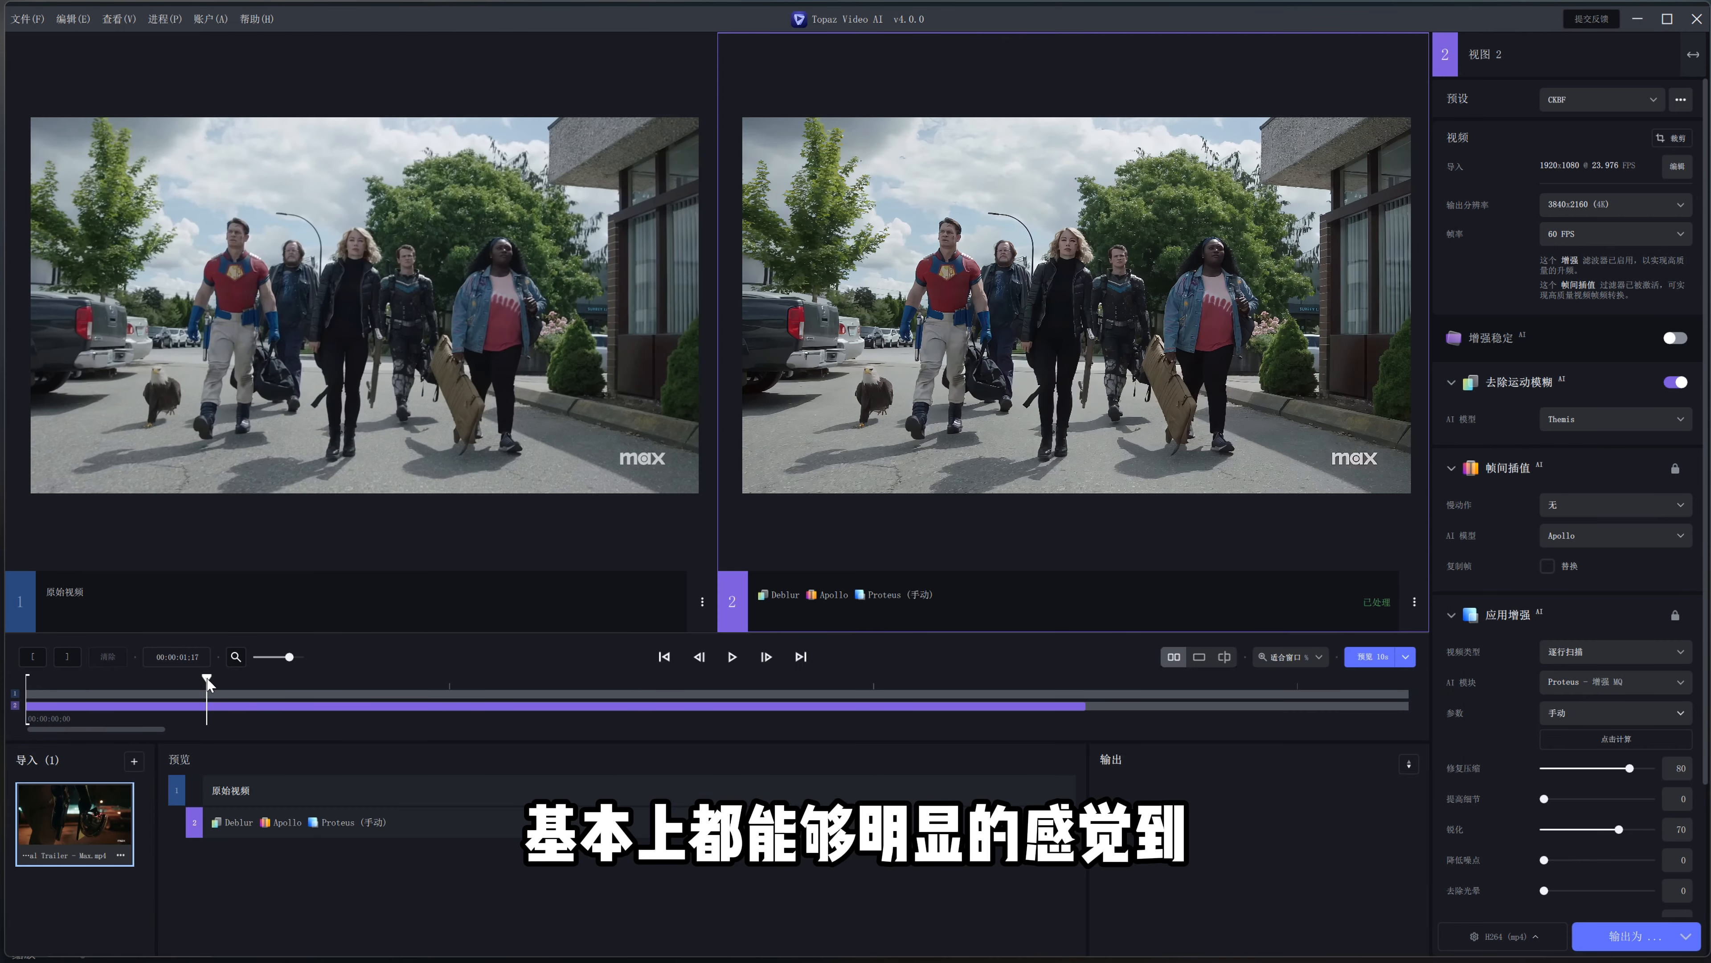
Step: Compare both views in the dark room shot and the man's profile close-up, and review the available preview durations
{"action": "left_click_drag", "start_coordinate": [206, 678], "coordinate": [199, 679]}
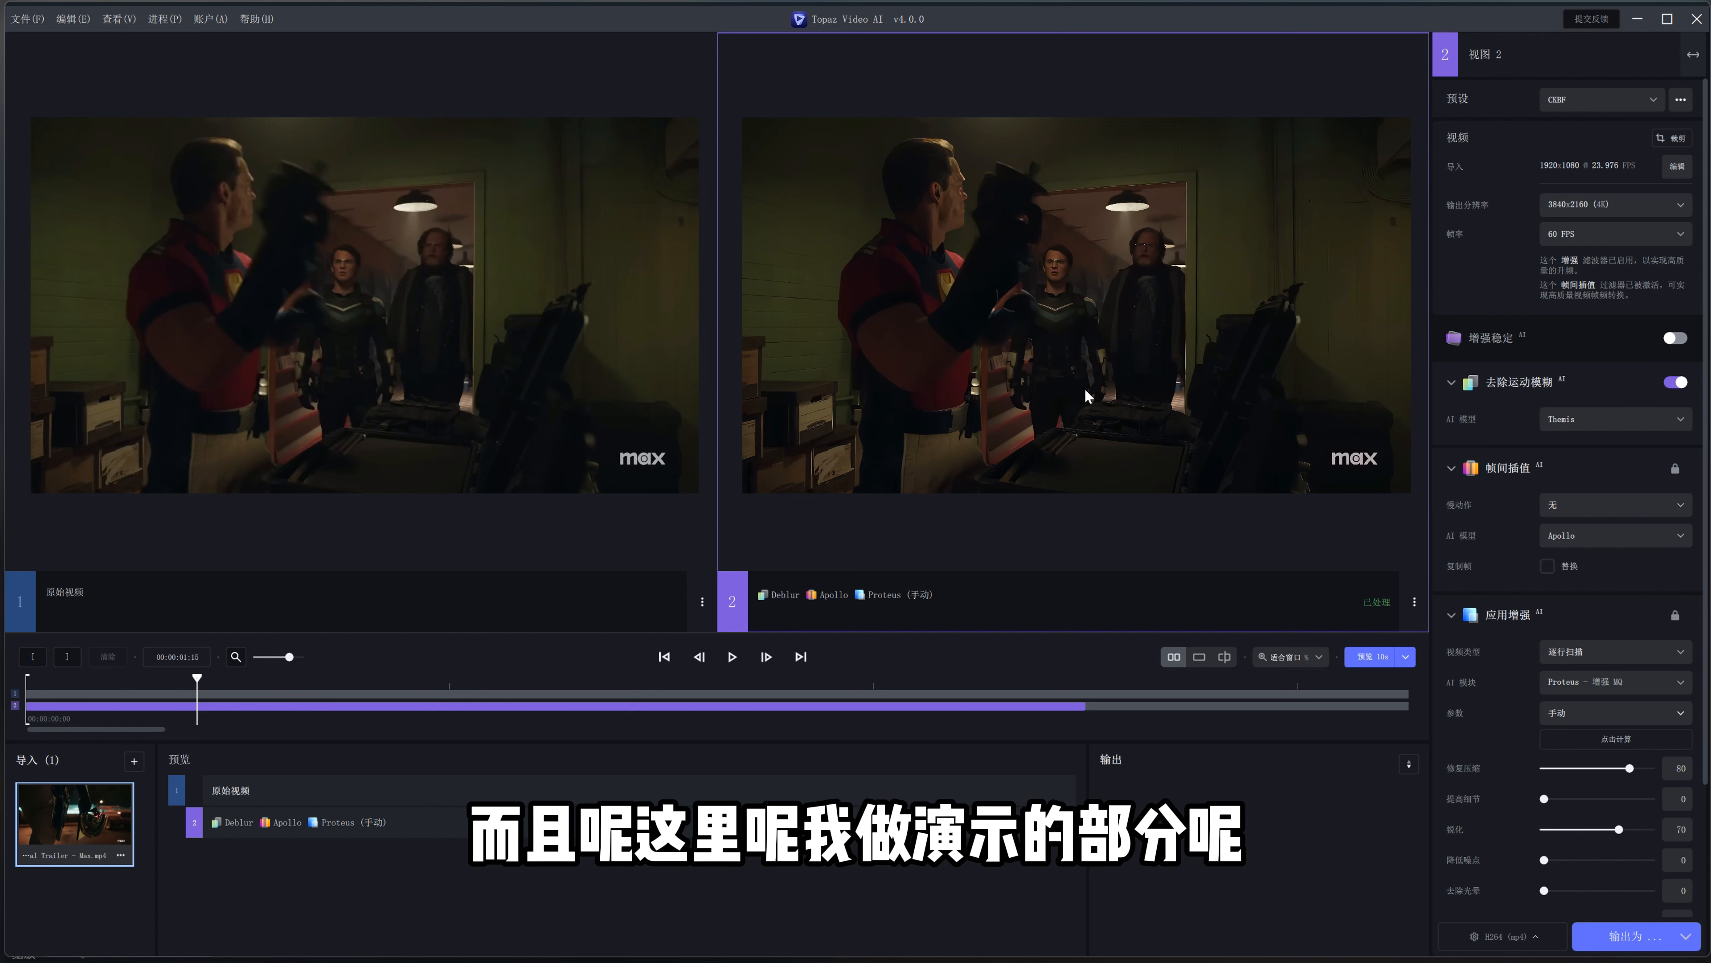
{"action": "left_click", "coordinate": [888, 683]}
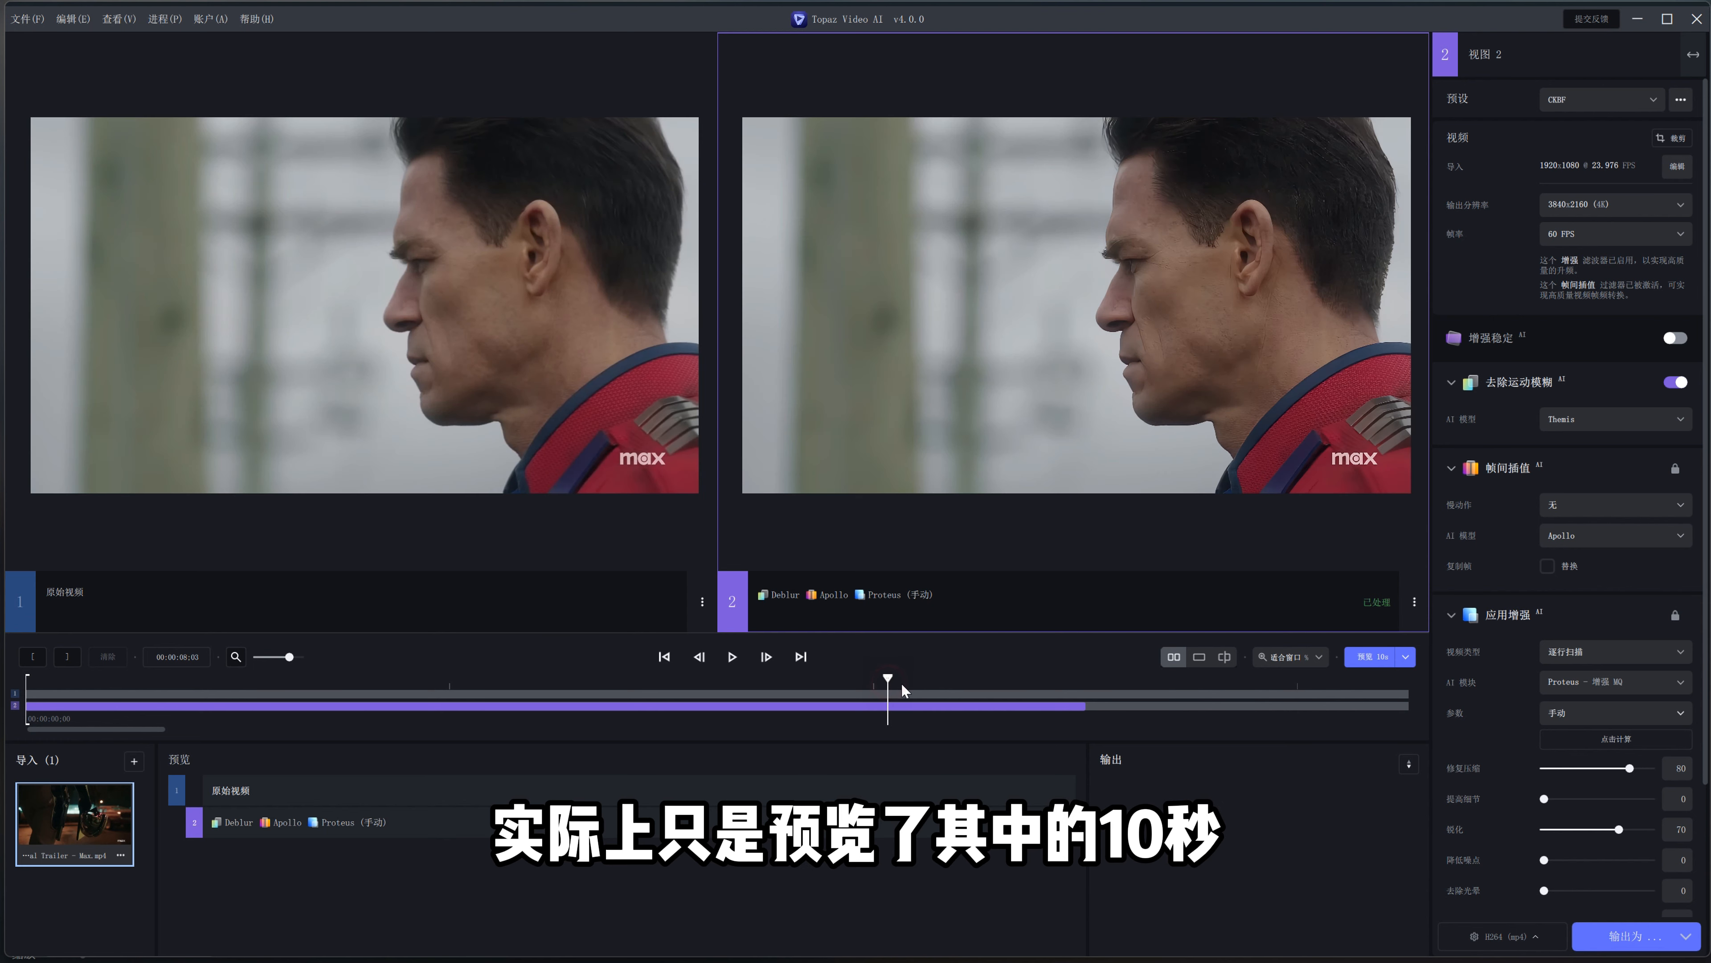
{"action": "left_click", "coordinate": [1406, 657]}
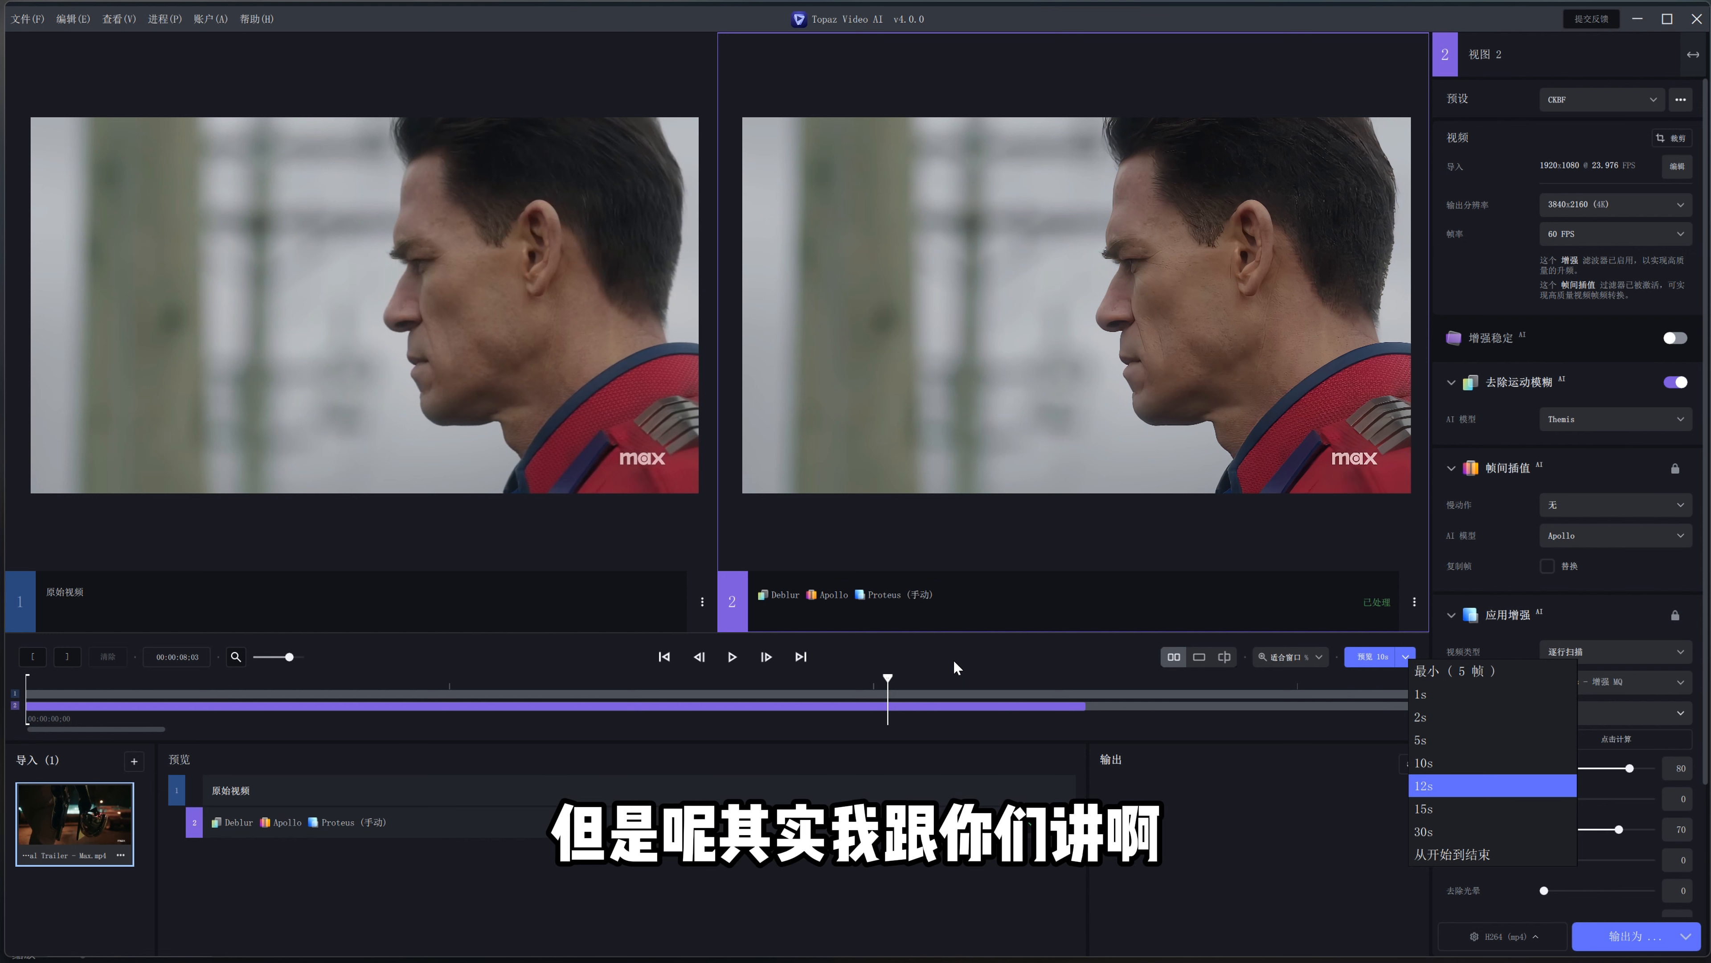
{"action": "left_click", "coordinate": [833, 682]}
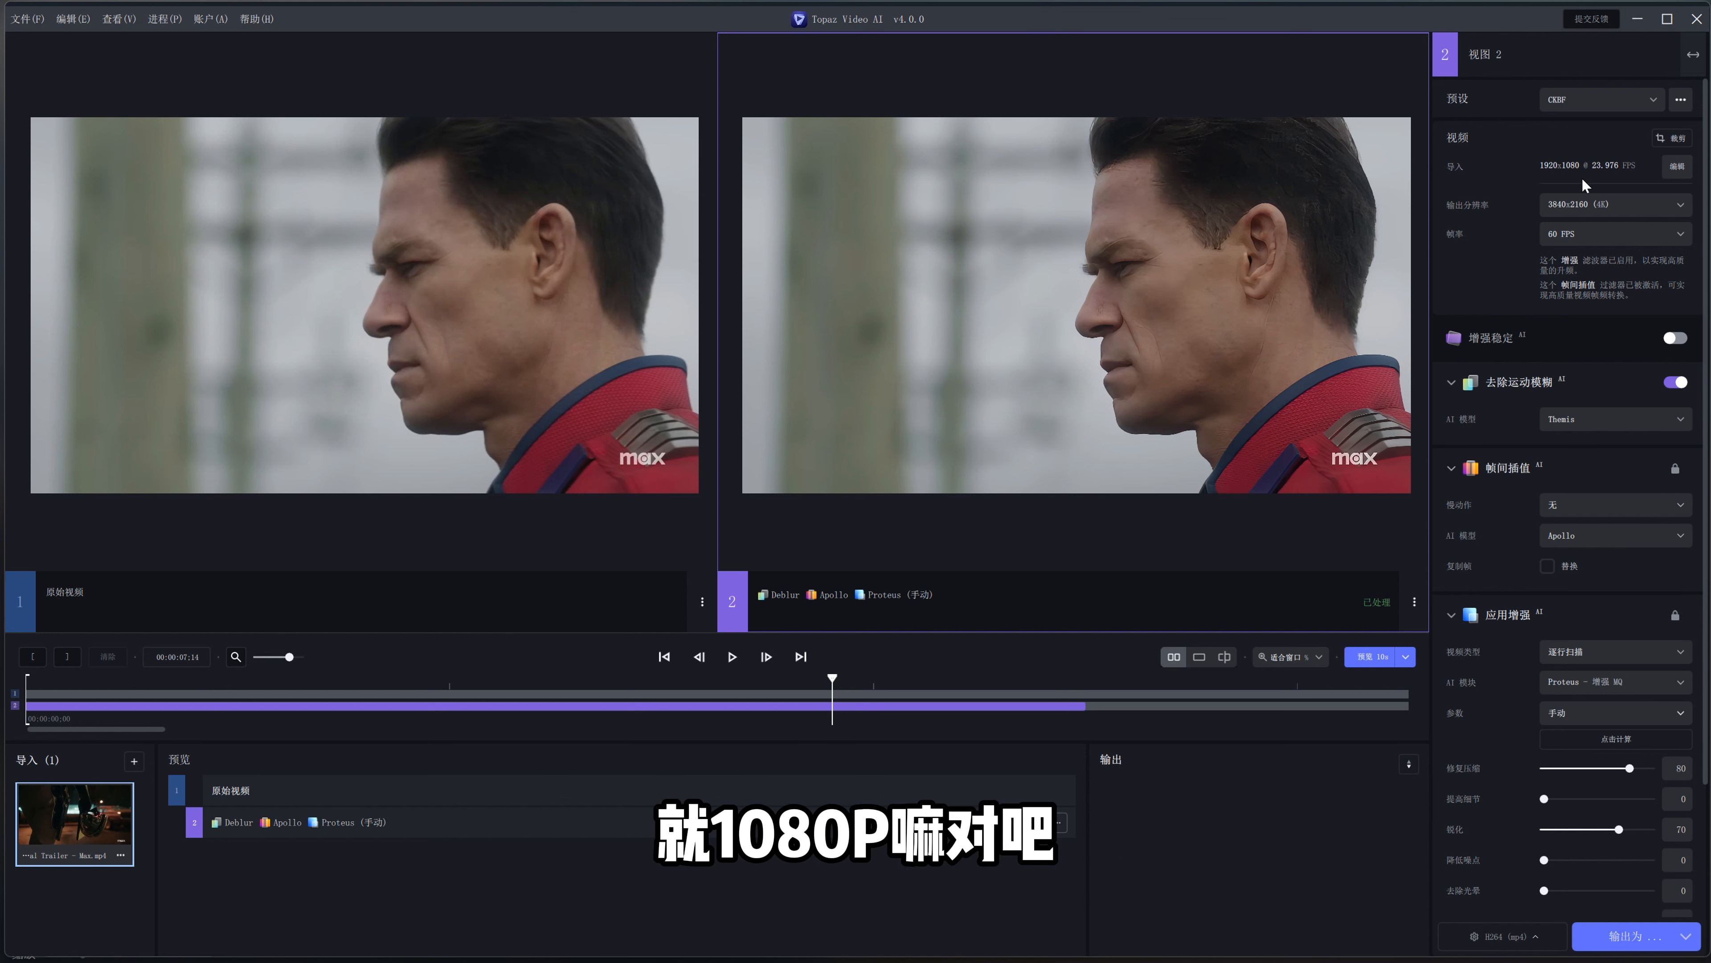
Step: Review the available output resolutions and frame rates for the enhanced video
{"action": "left_click", "coordinate": [1607, 205]}
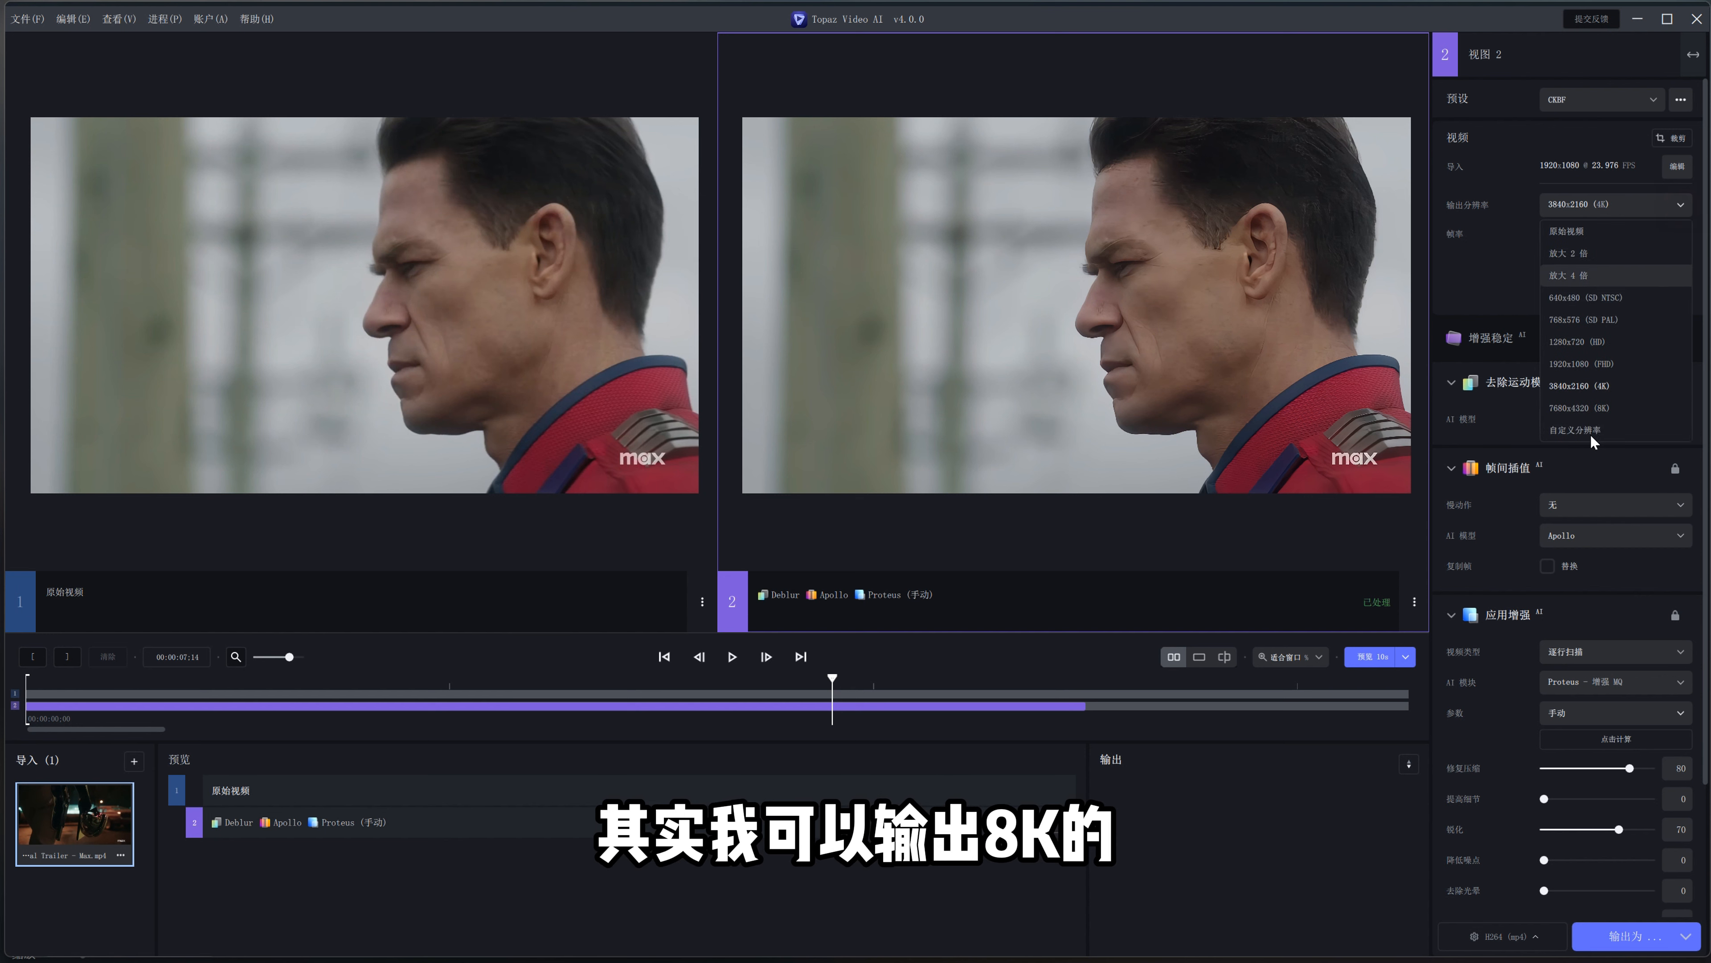
{"action": "left_click", "coordinate": [1471, 288]}
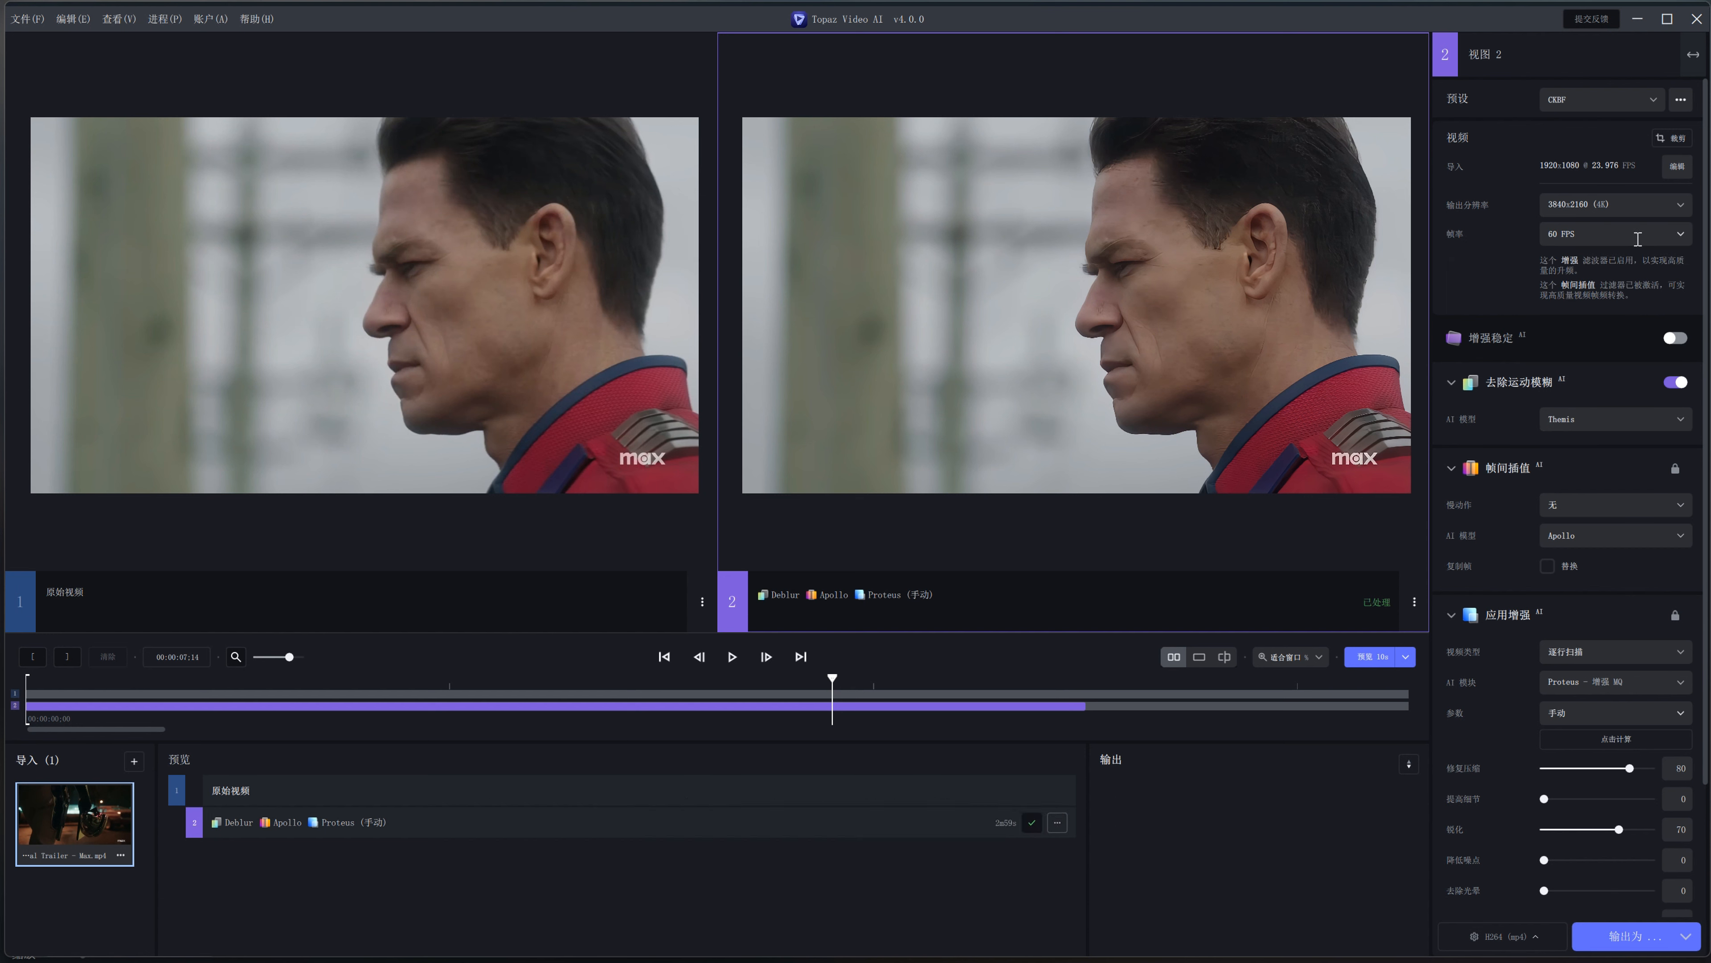
{"action": "left_click", "coordinate": [1679, 238]}
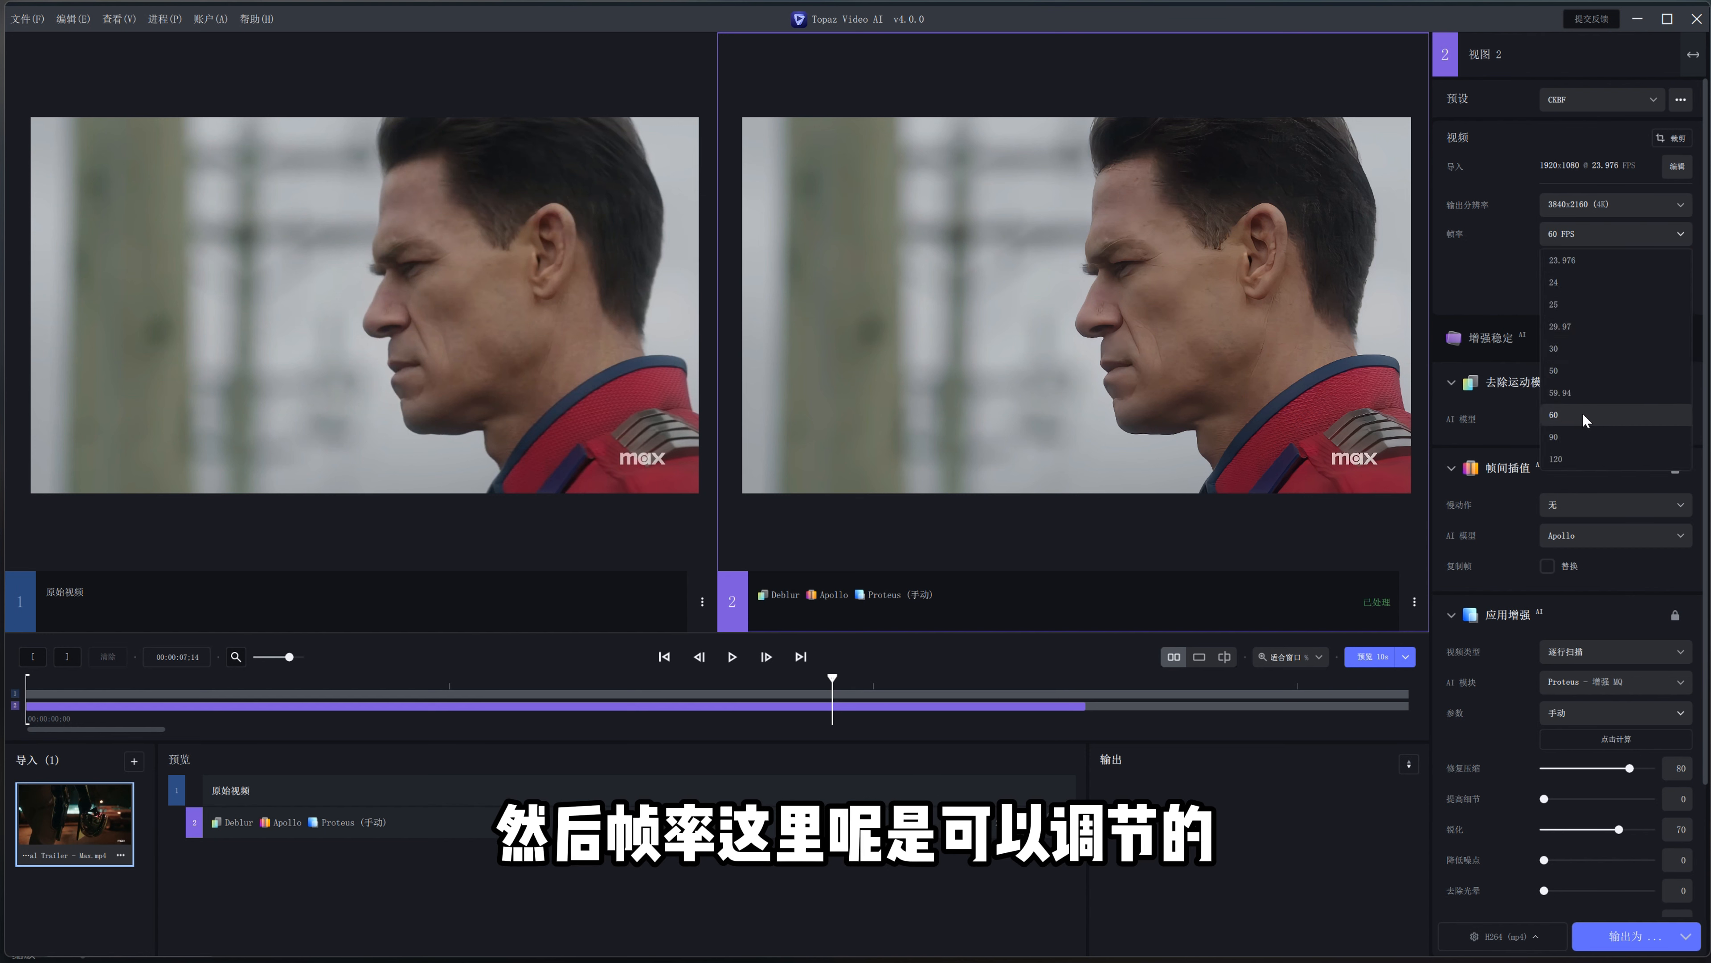
{"action": "left_click", "coordinate": [1488, 268]}
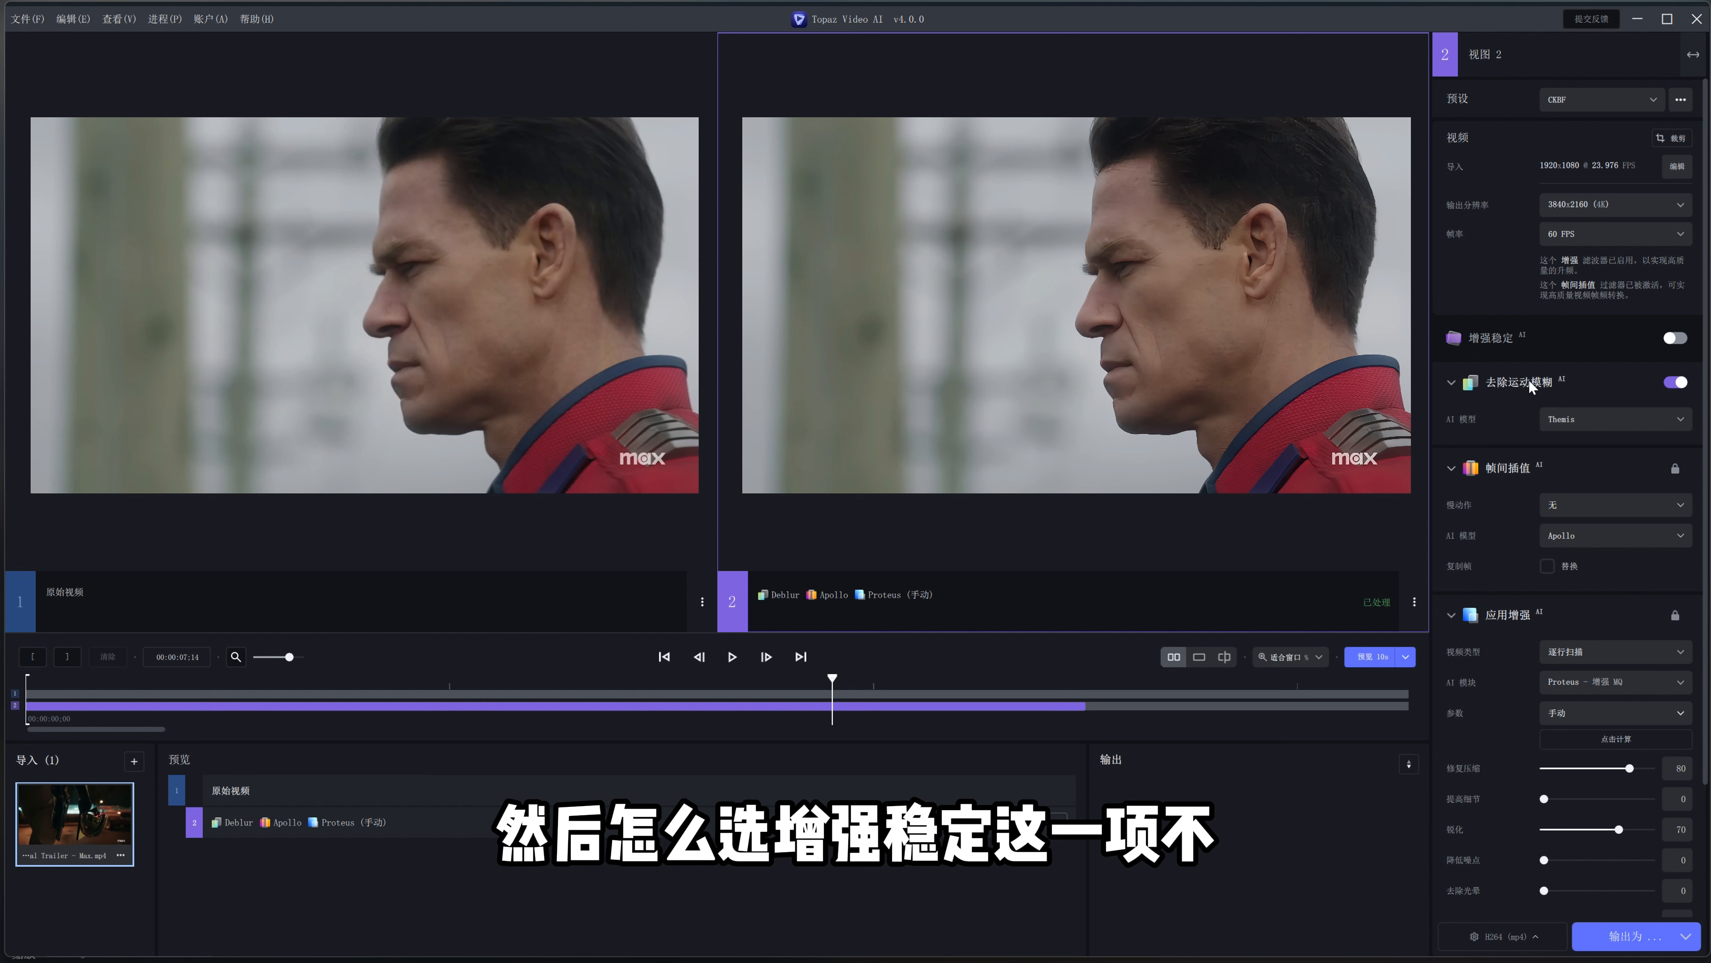
Step: Enable replacement of duplicate frames in the frame interpolation settings and disable it again
{"action": "scroll", "coordinate": [1512, 324], "scroll_direction": "down", "scroll_amount": 1}
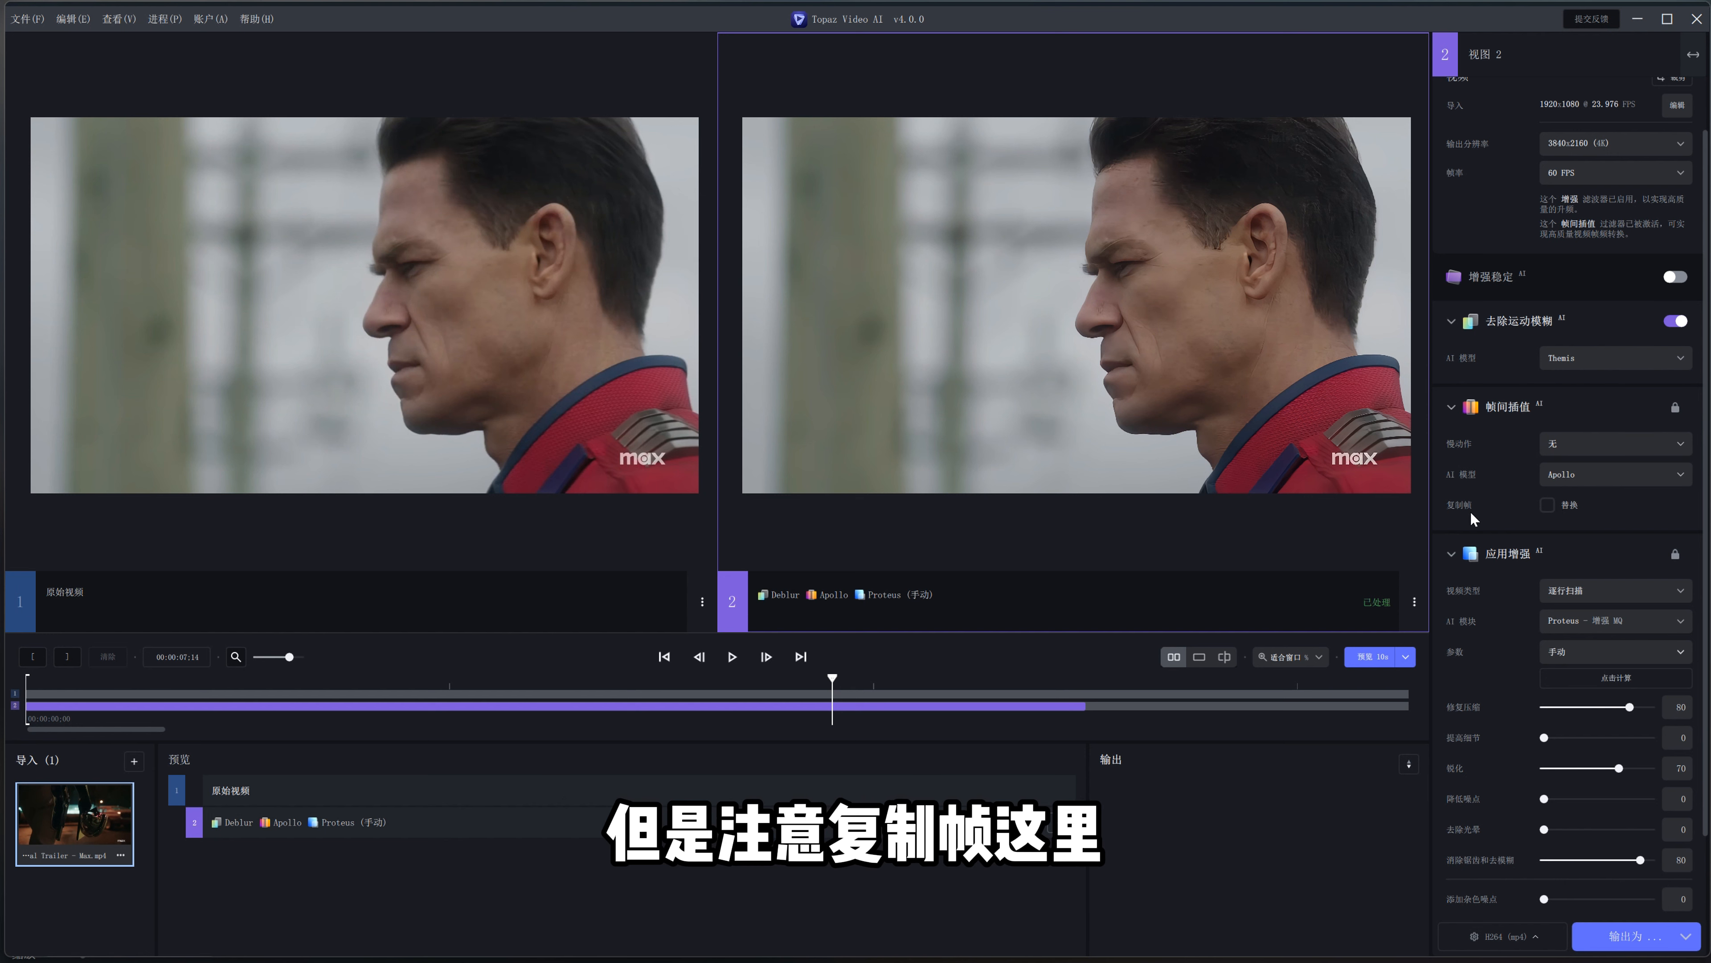
{"action": "left_click", "coordinate": [1550, 505]}
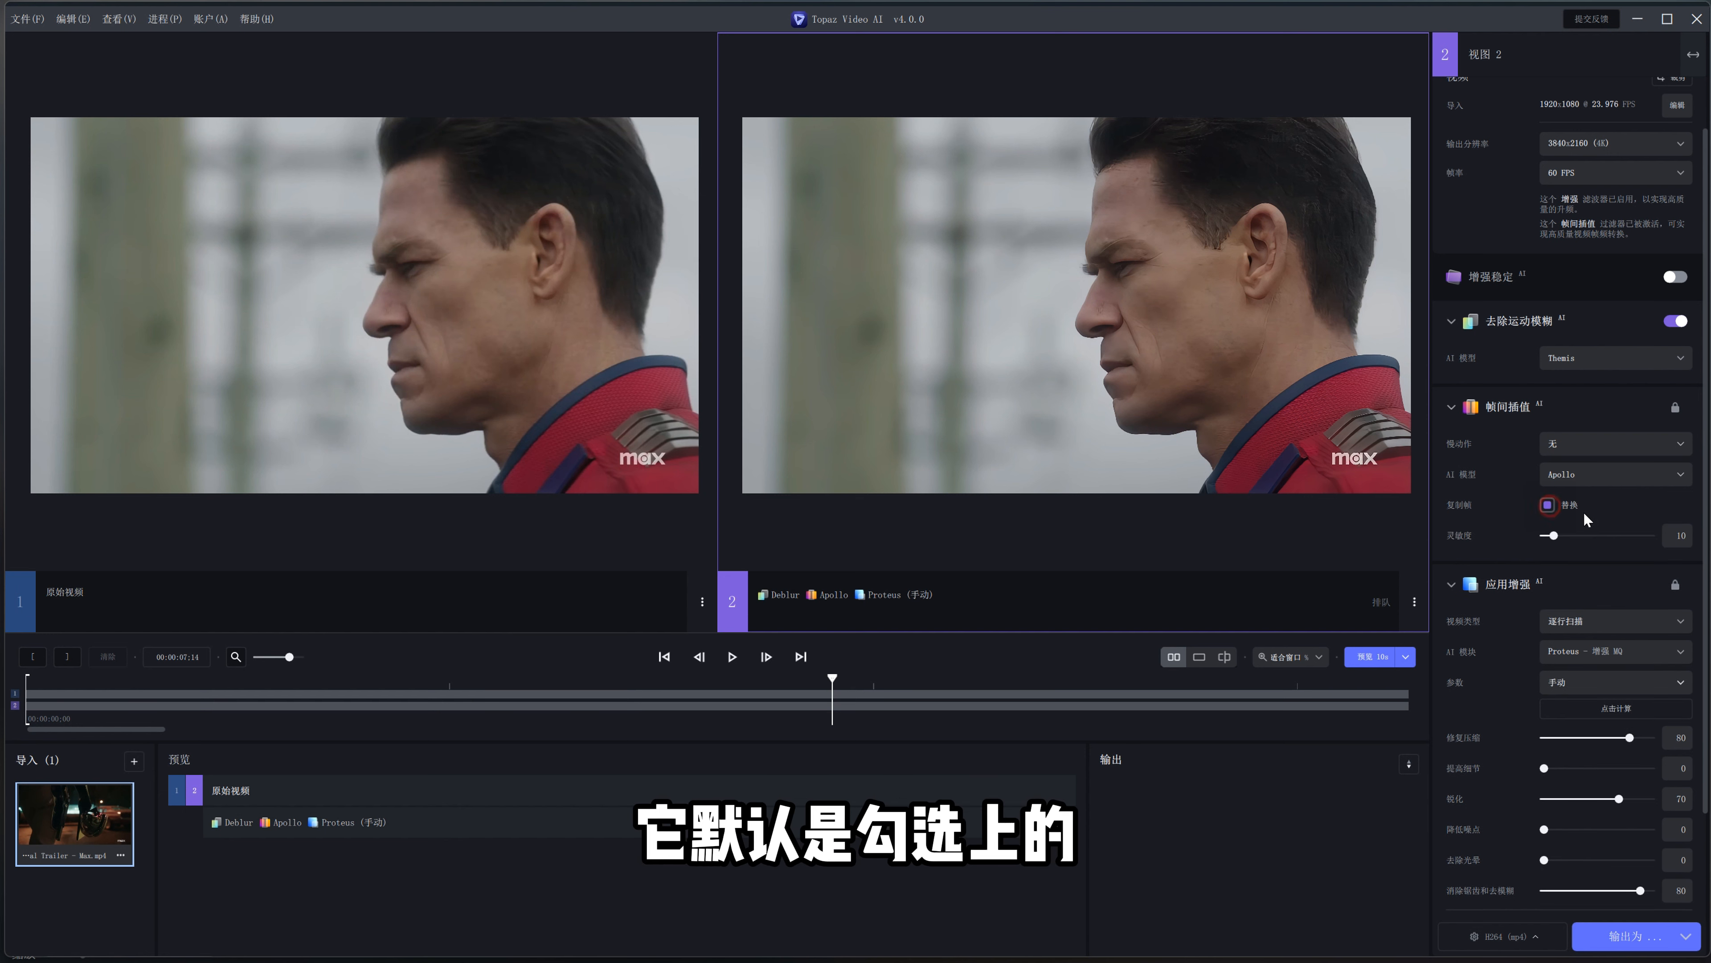
{"action": "left_click", "coordinate": [1549, 505]}
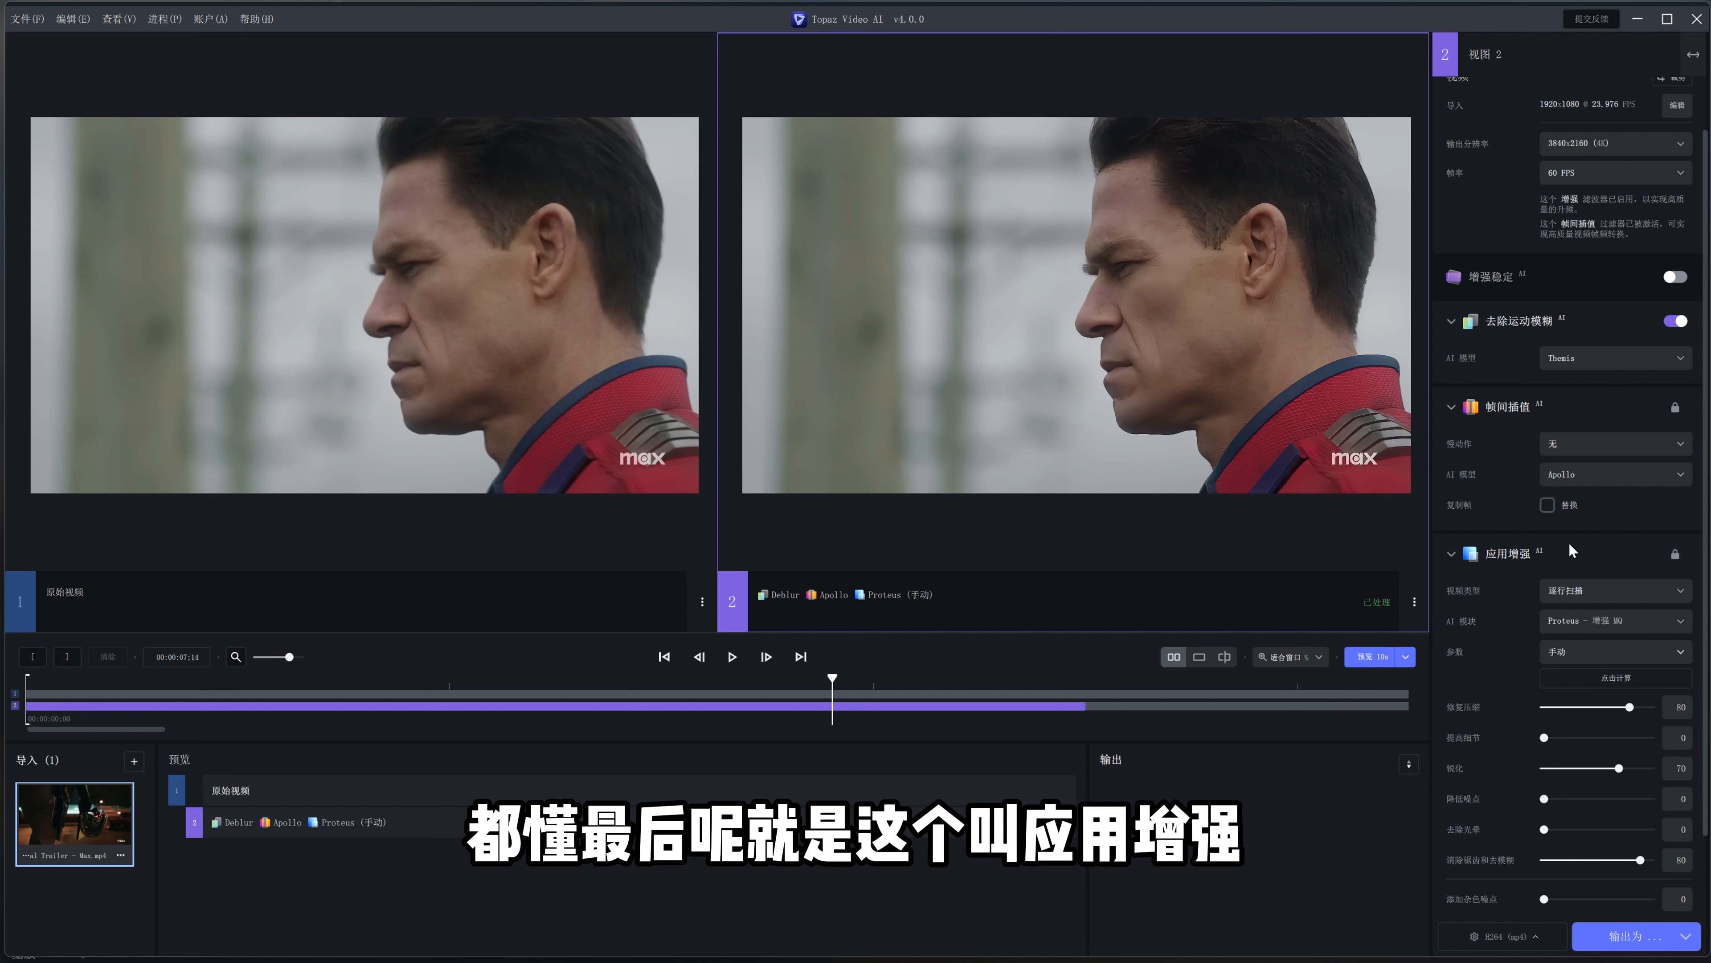
Step: Review the parameter modes of the enhancement filter and keep it on manual (手动)
{"action": "scroll", "coordinate": [1572, 549], "scroll_direction": "down", "scroll_amount": 2}
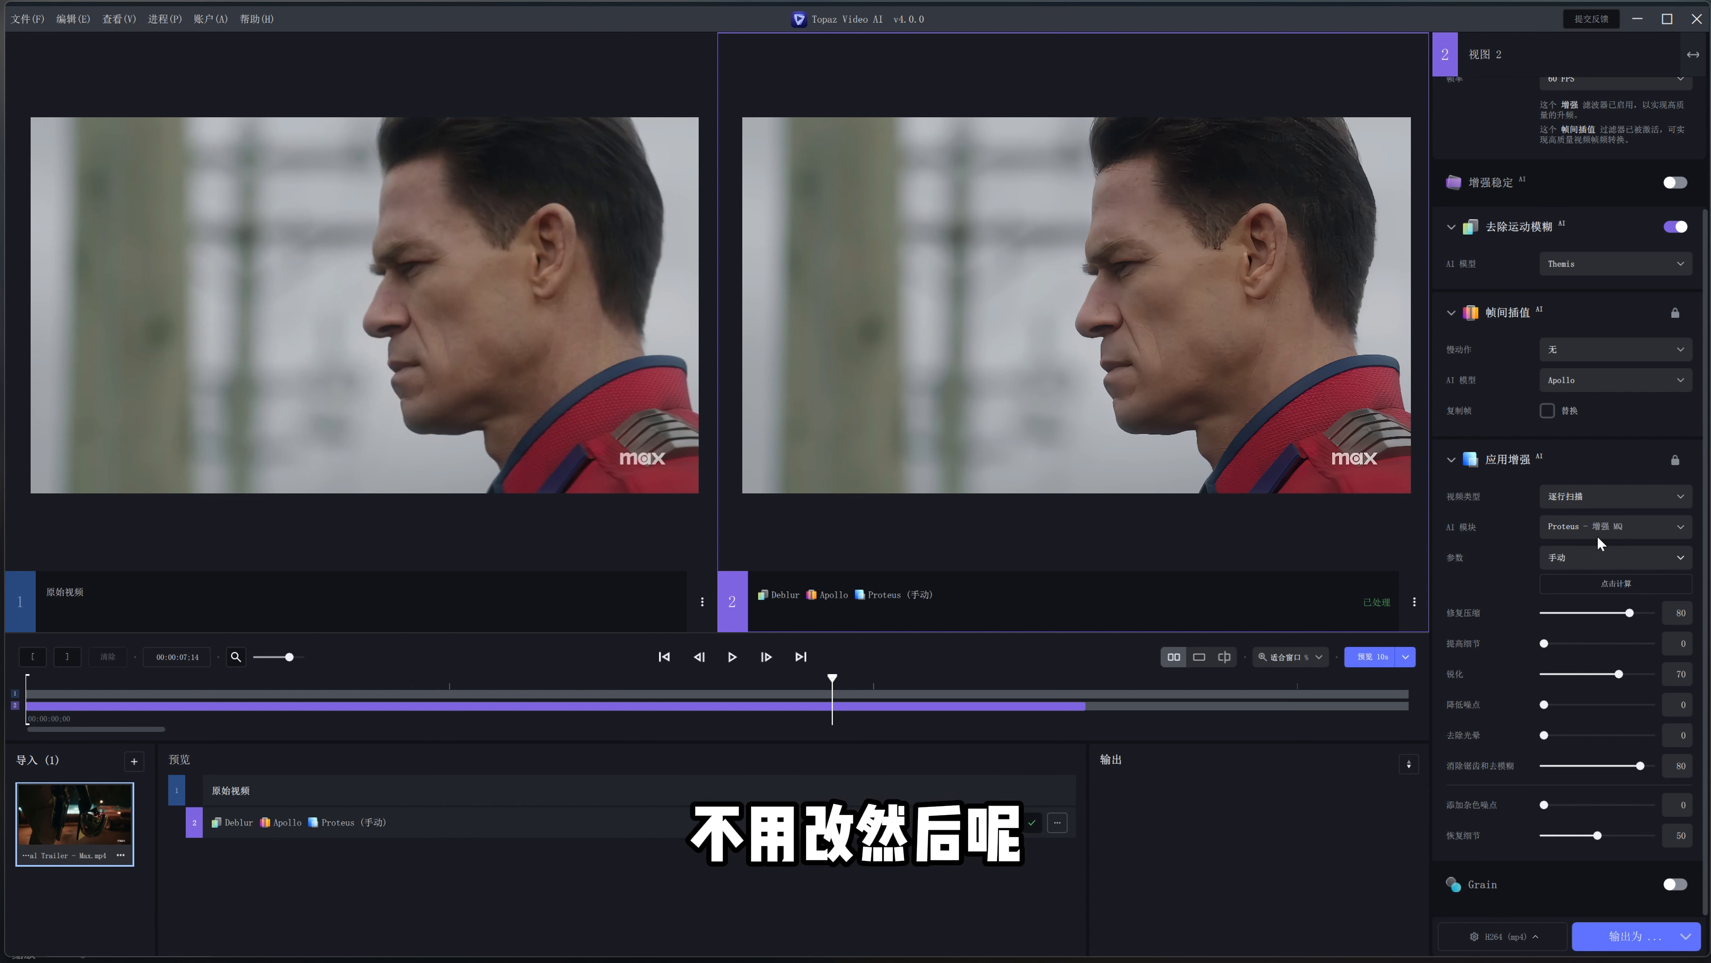
{"action": "left_click", "coordinate": [1586, 565]}
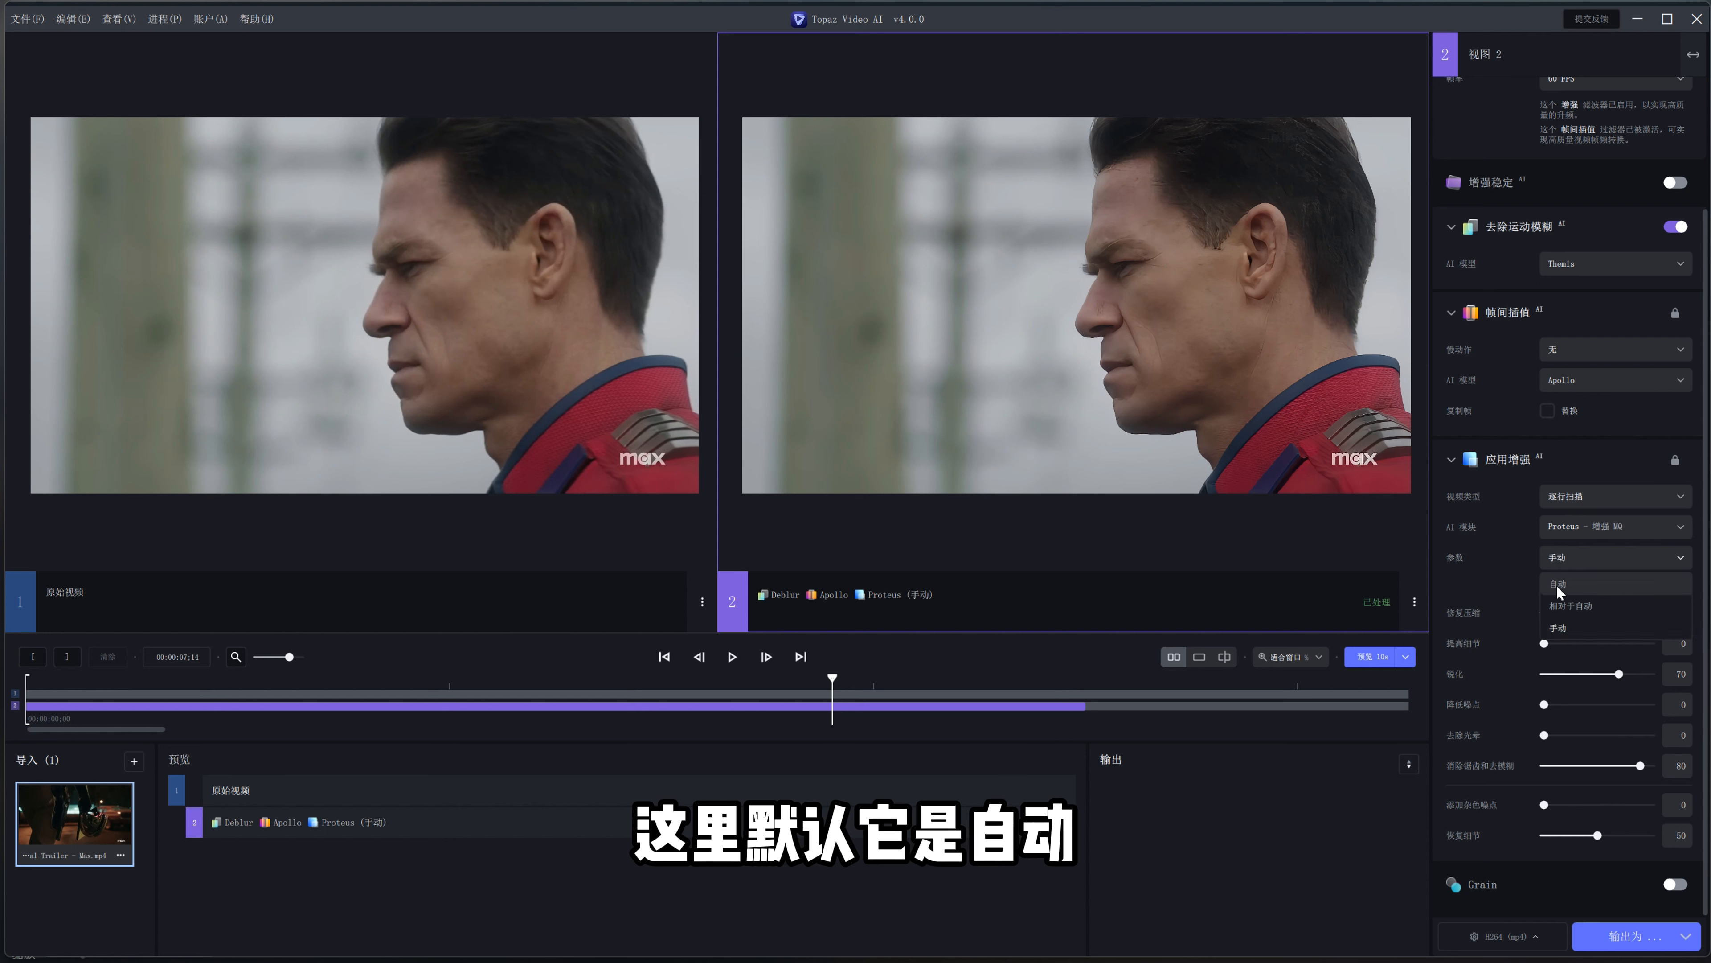
{"action": "left_click", "coordinate": [1600, 559]}
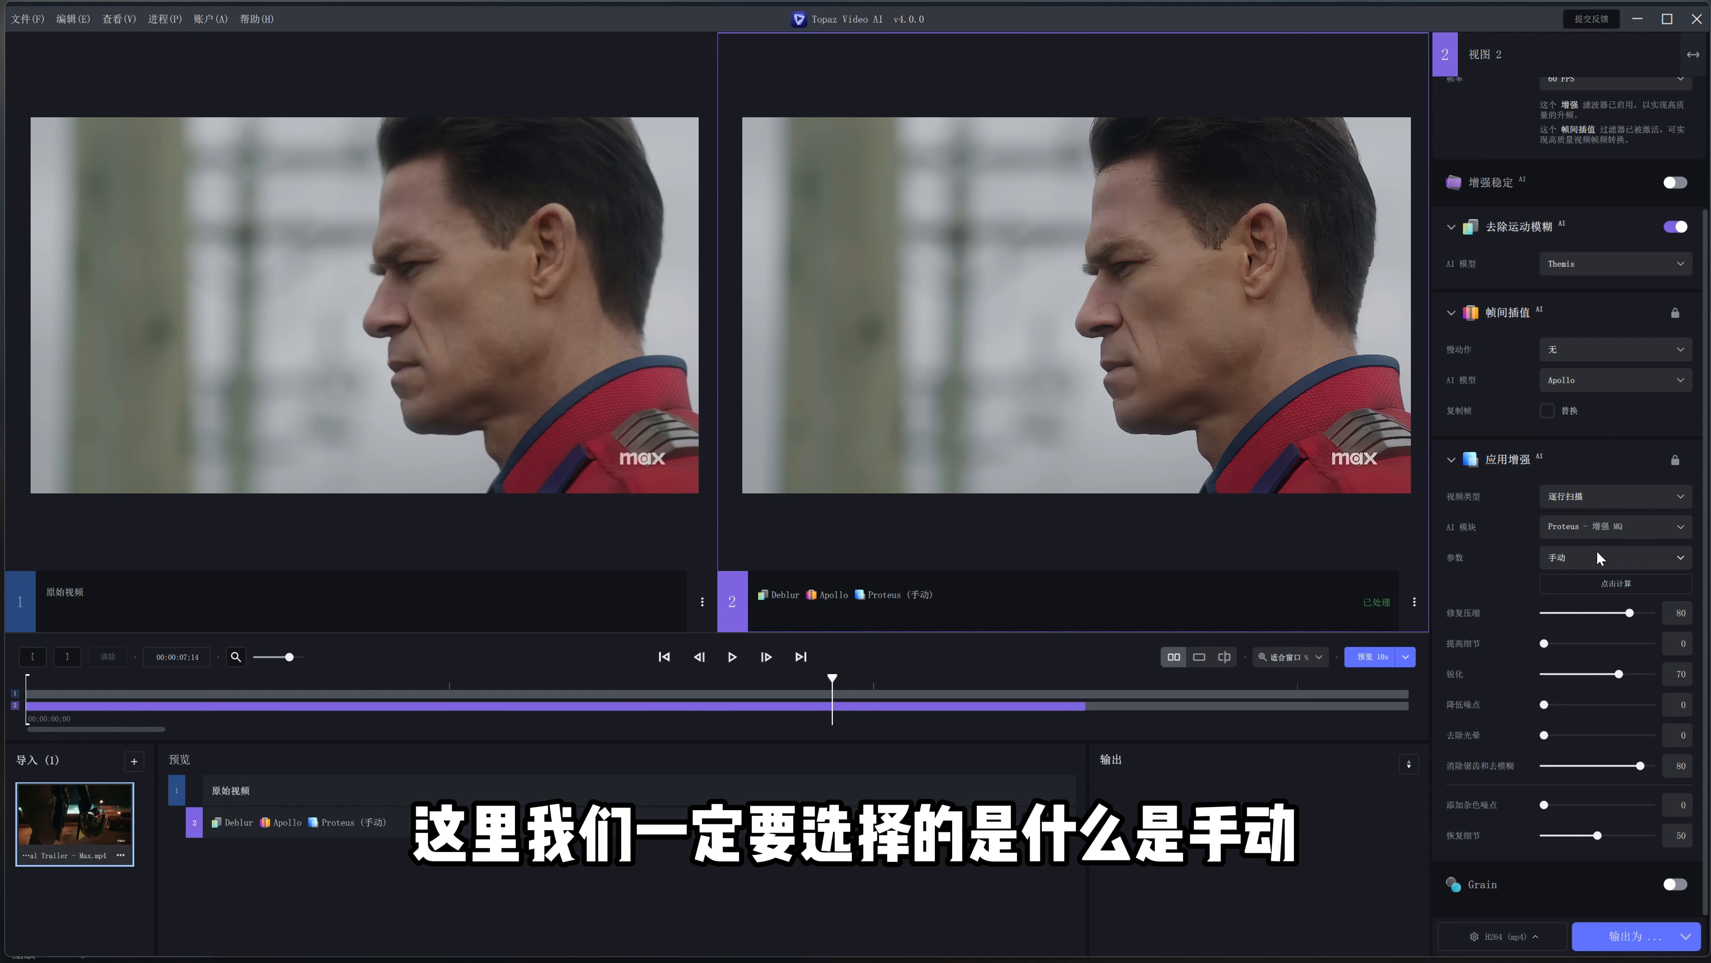
{"action": "left_click", "coordinate": [1593, 562]}
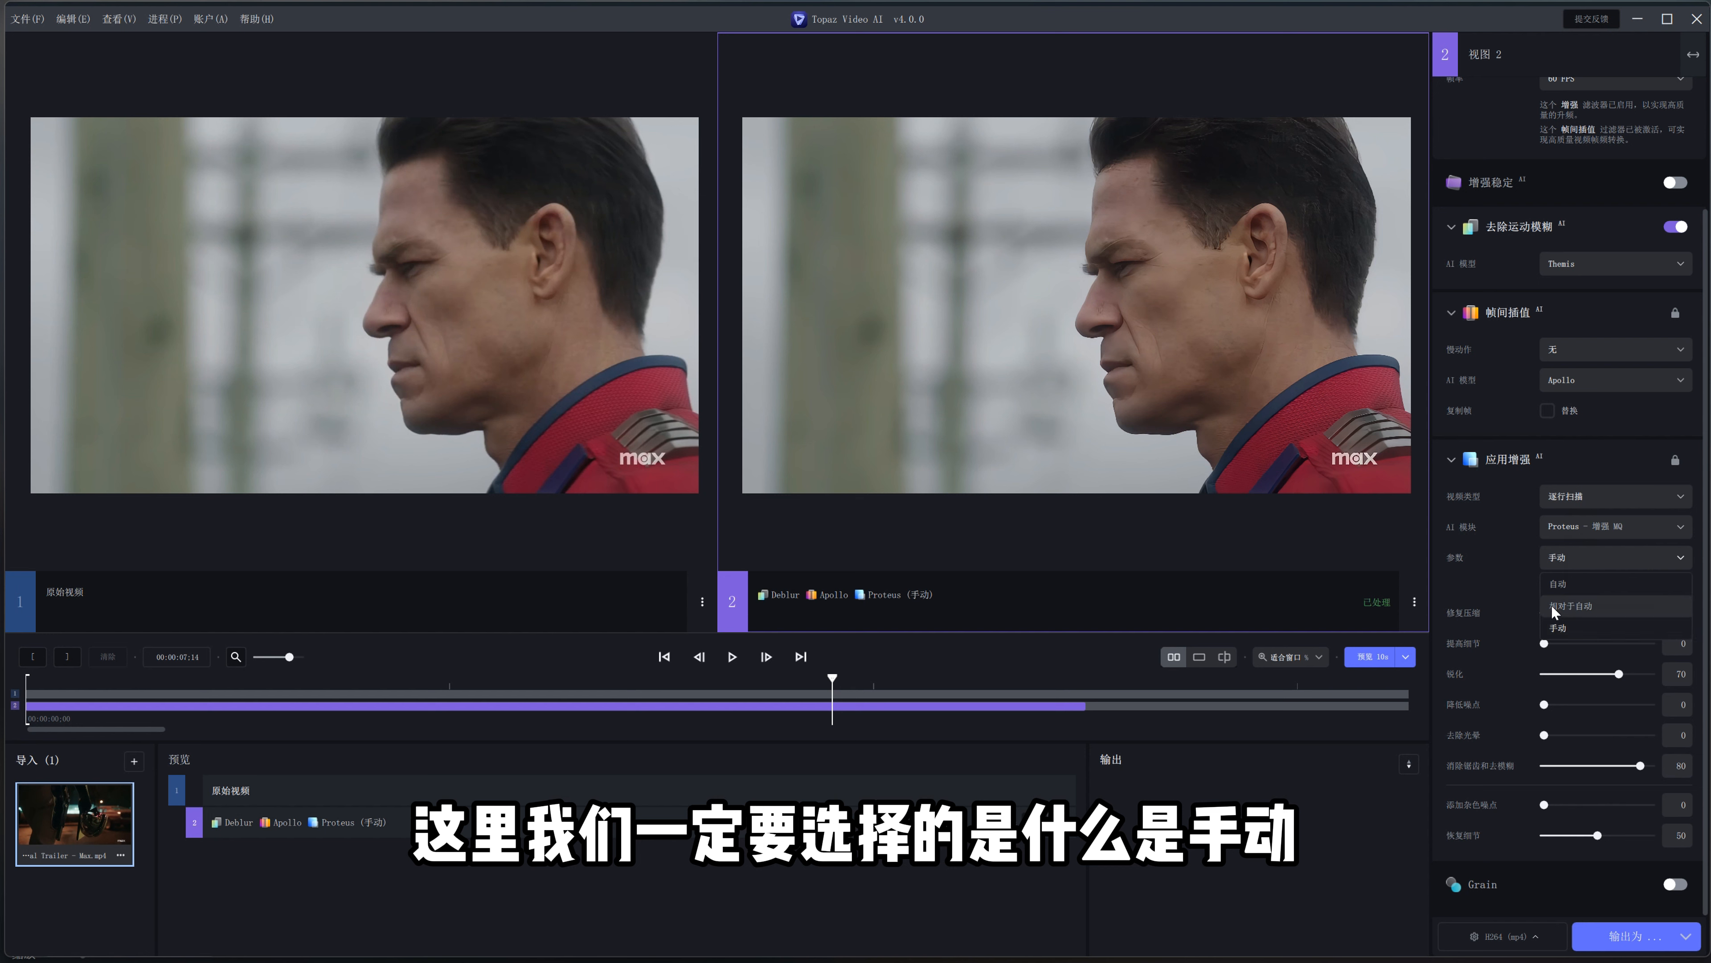
{"action": "left_click", "coordinate": [1489, 577]}
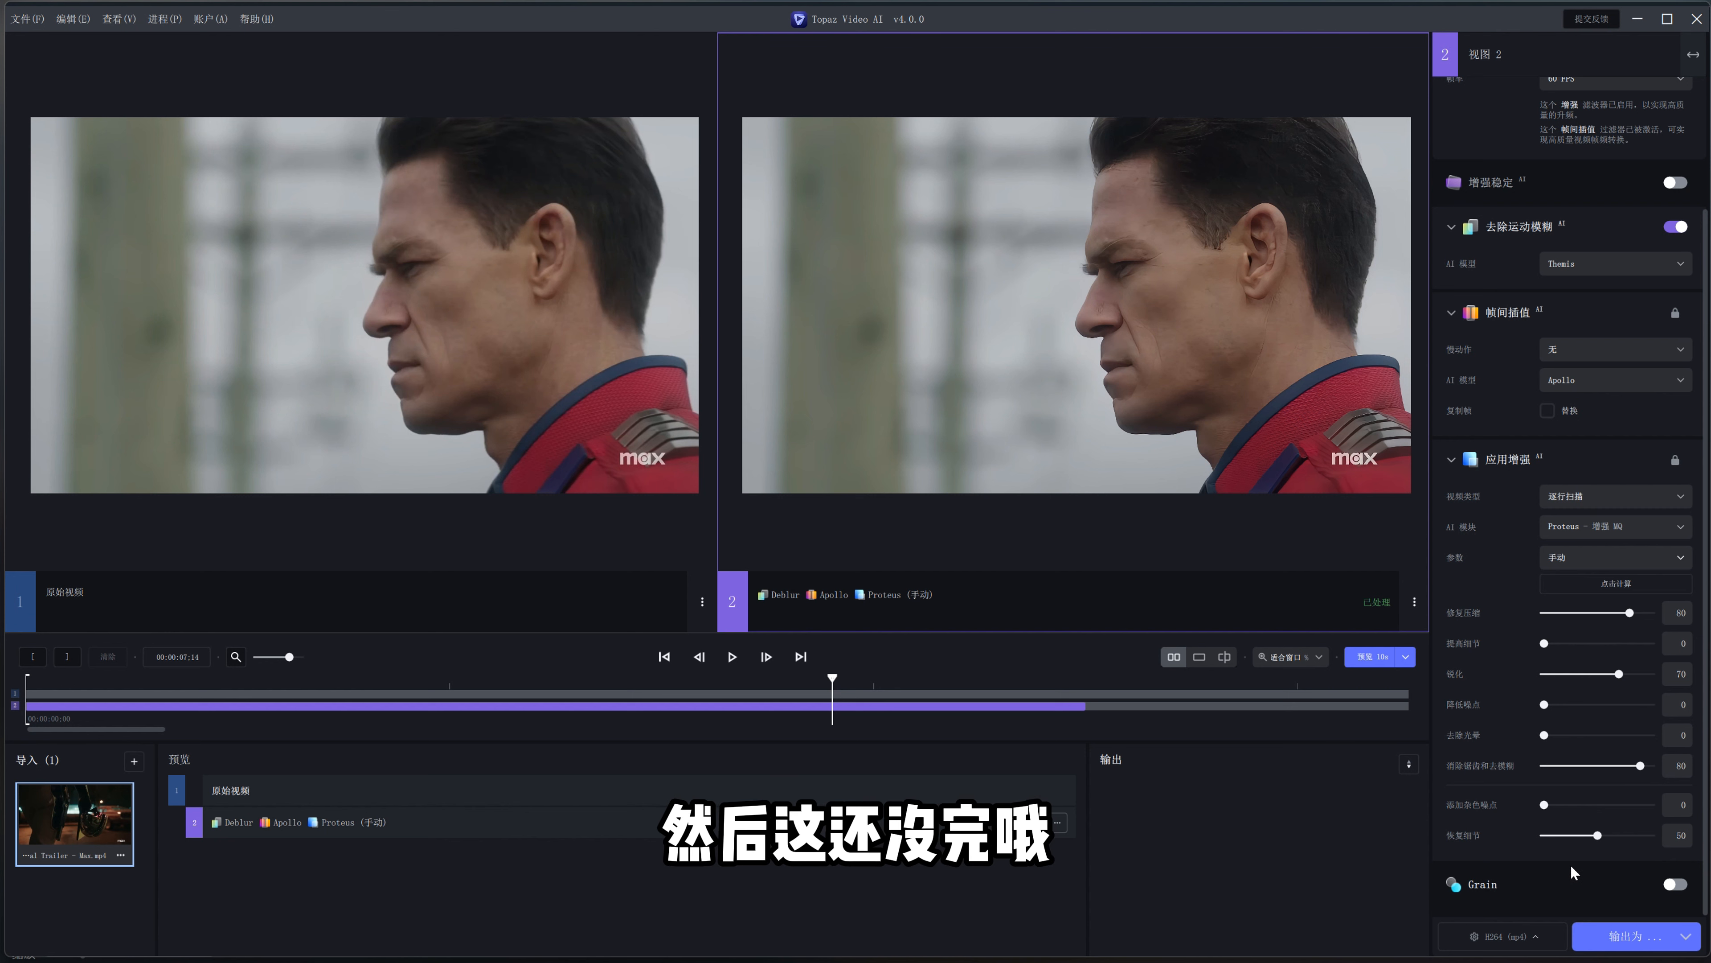
Step: Review the export settings and available video encoders, and open the export-as save dialog and cancel it
{"action": "left_click", "coordinate": [1477, 938]}
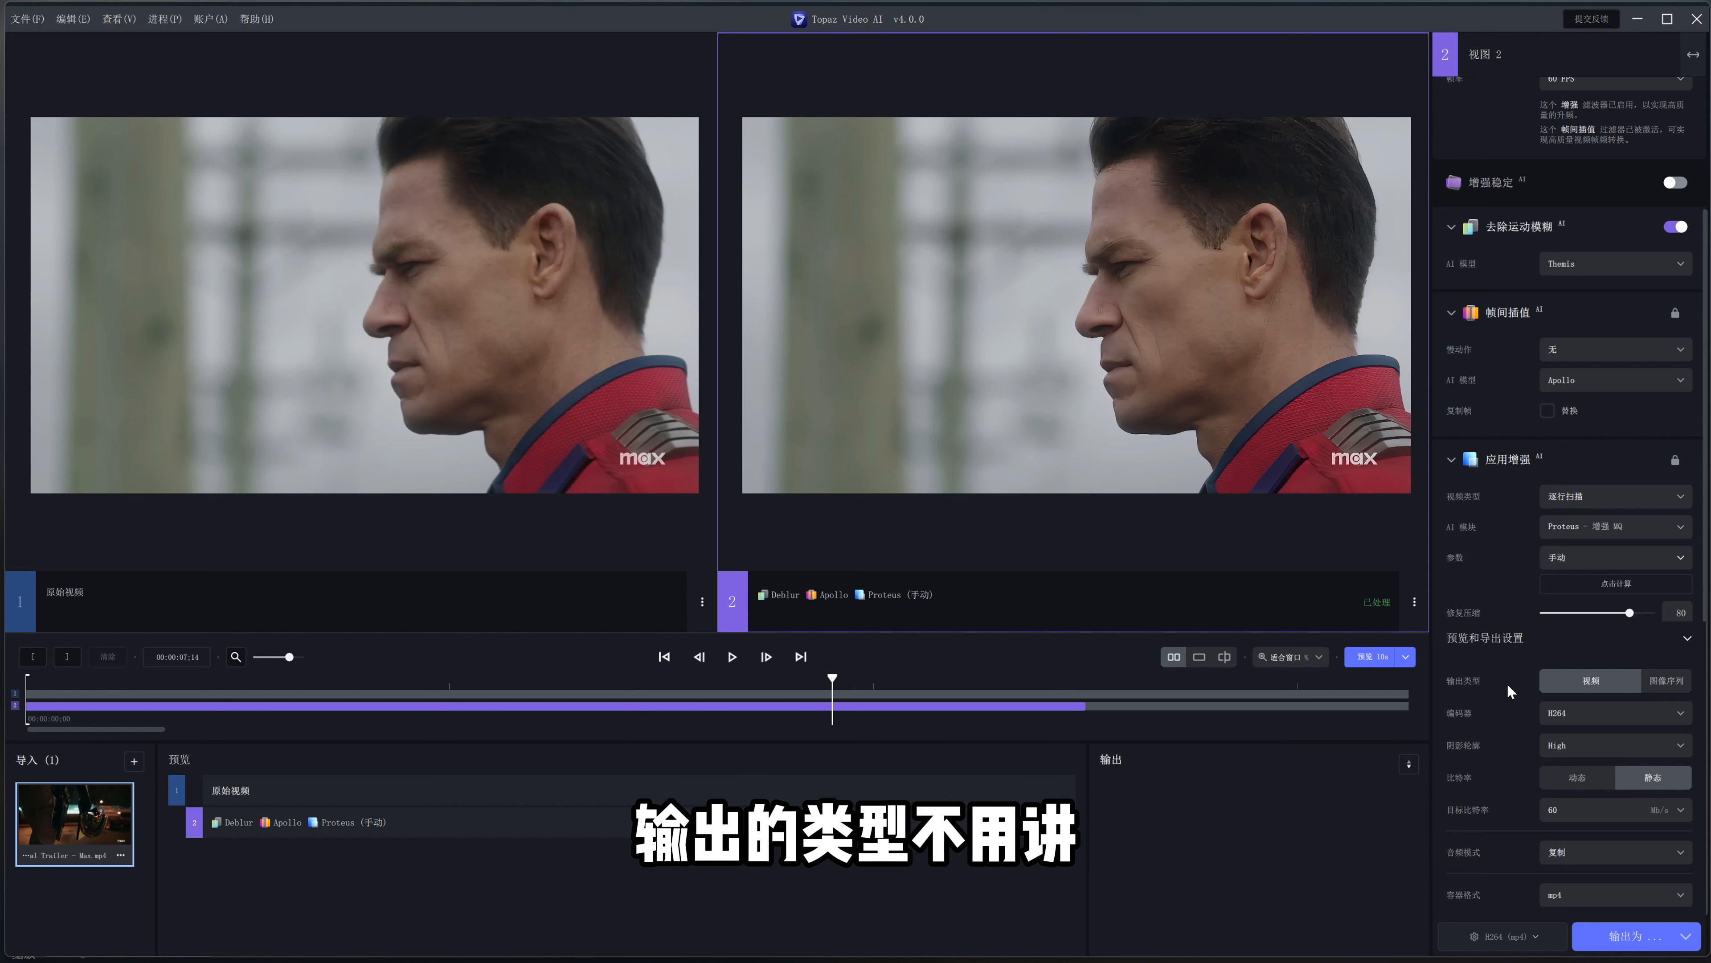
{"action": "left_click", "coordinate": [1609, 719]}
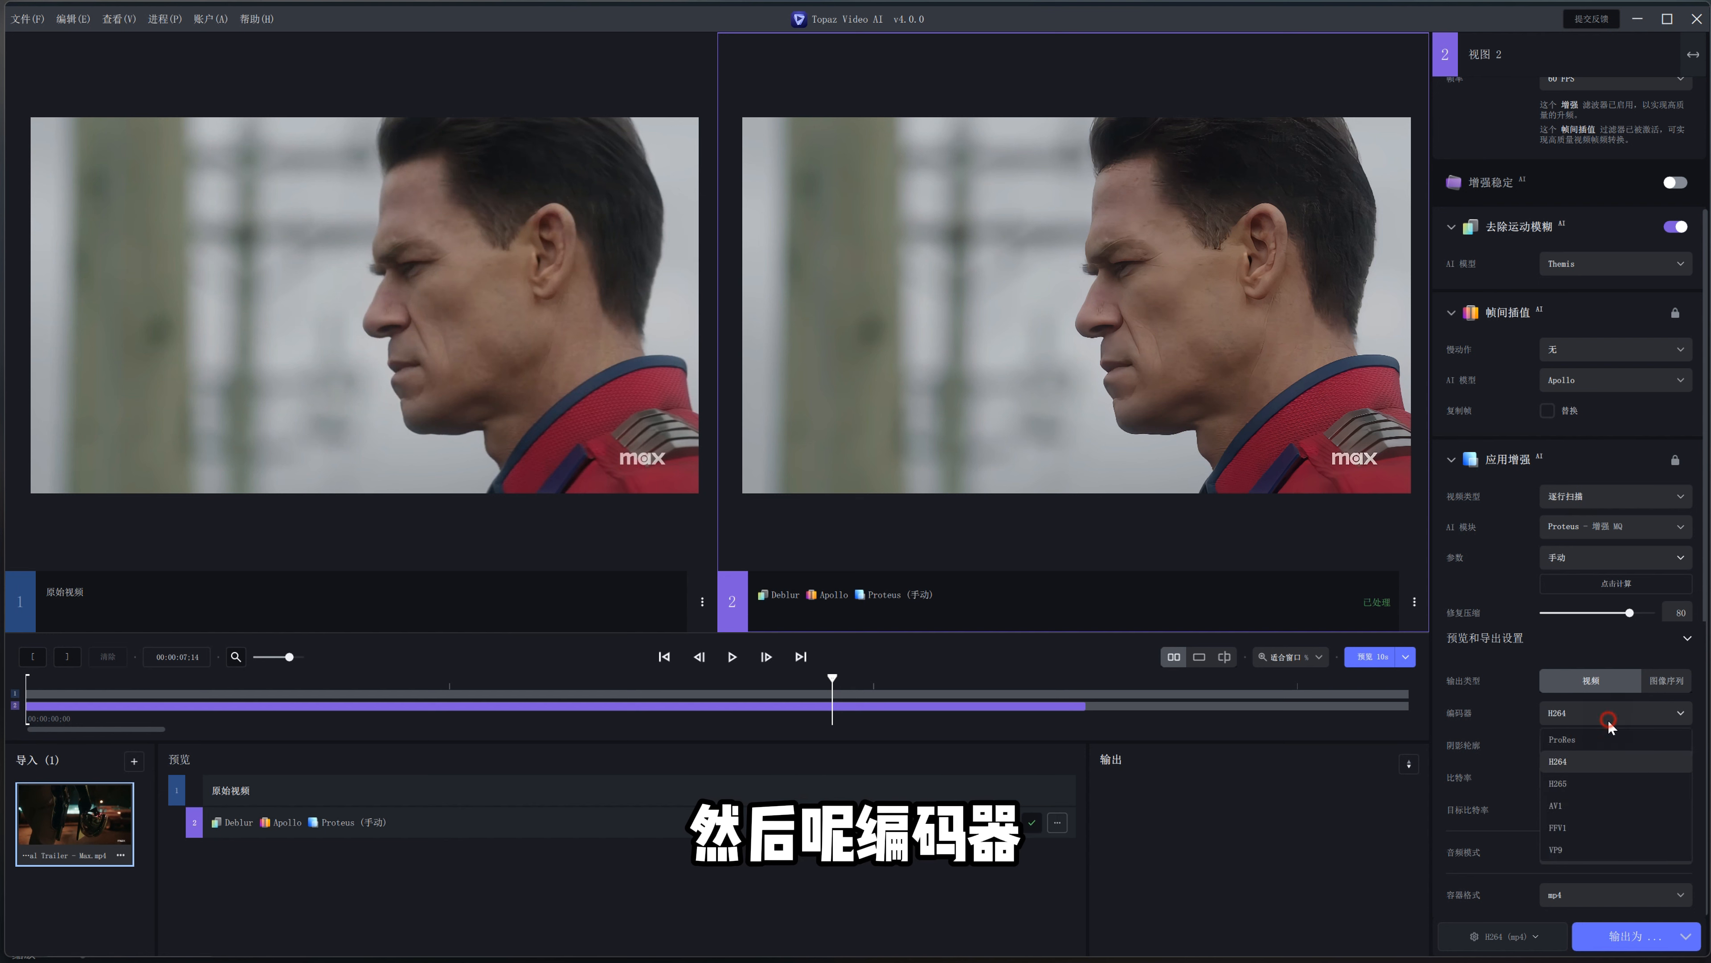
{"action": "left_click", "coordinate": [1507, 725]}
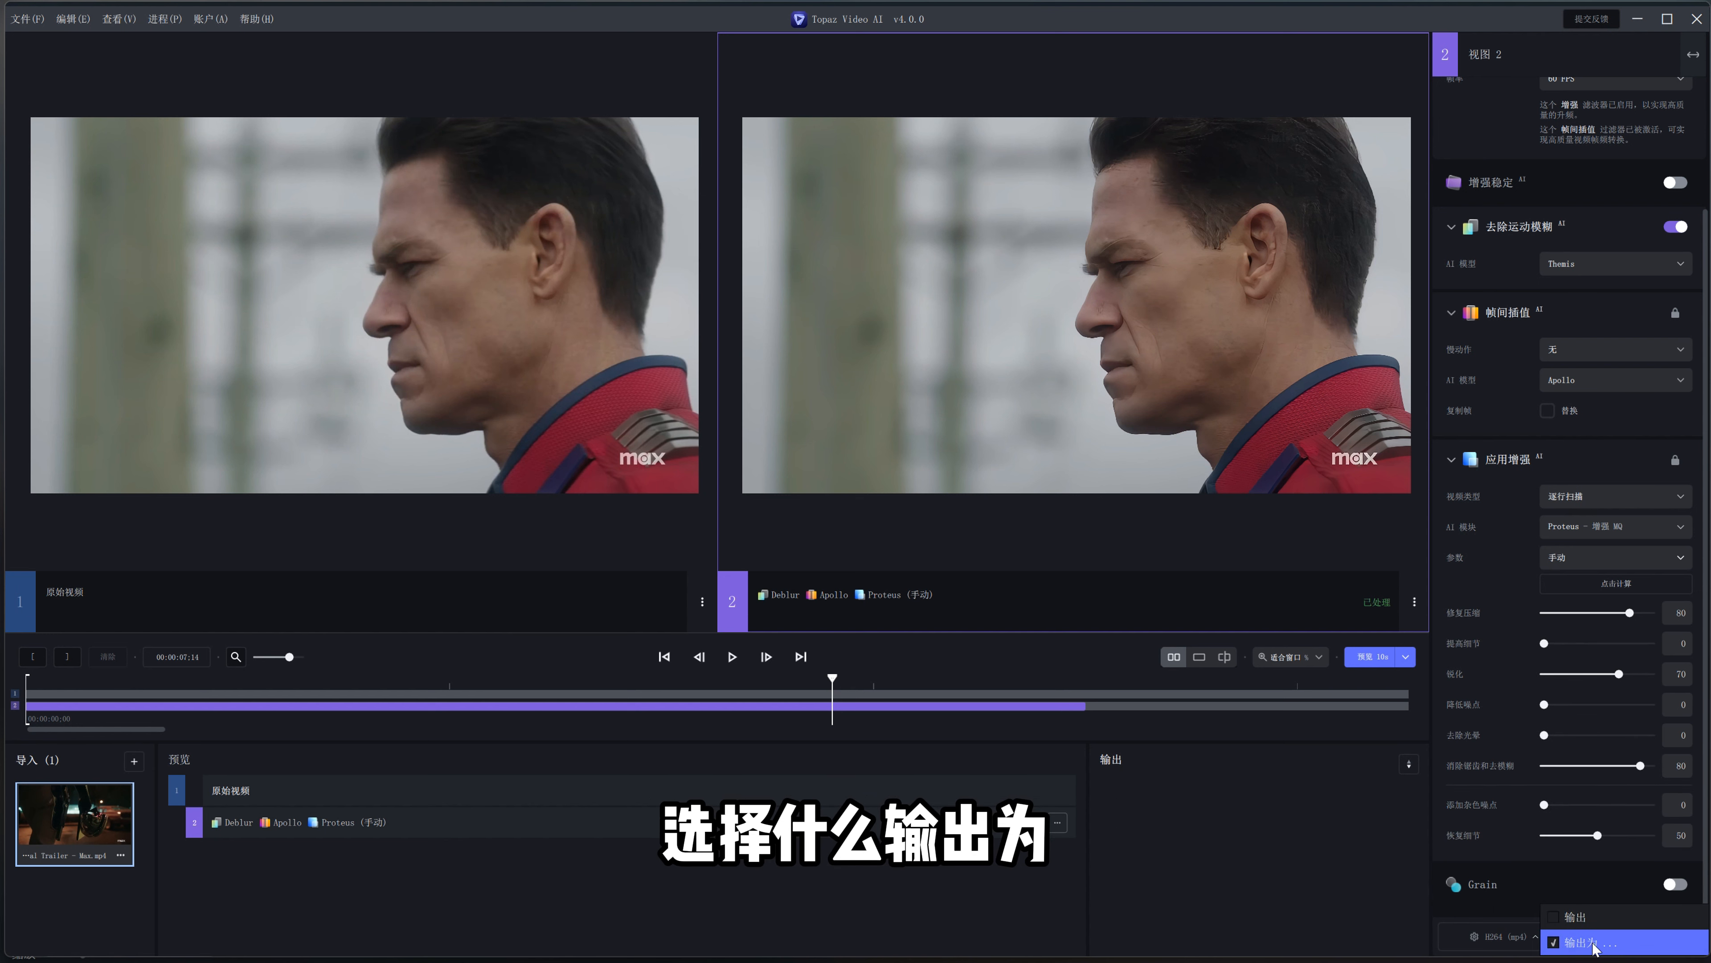
{"action": "left_click", "coordinate": [1623, 935]}
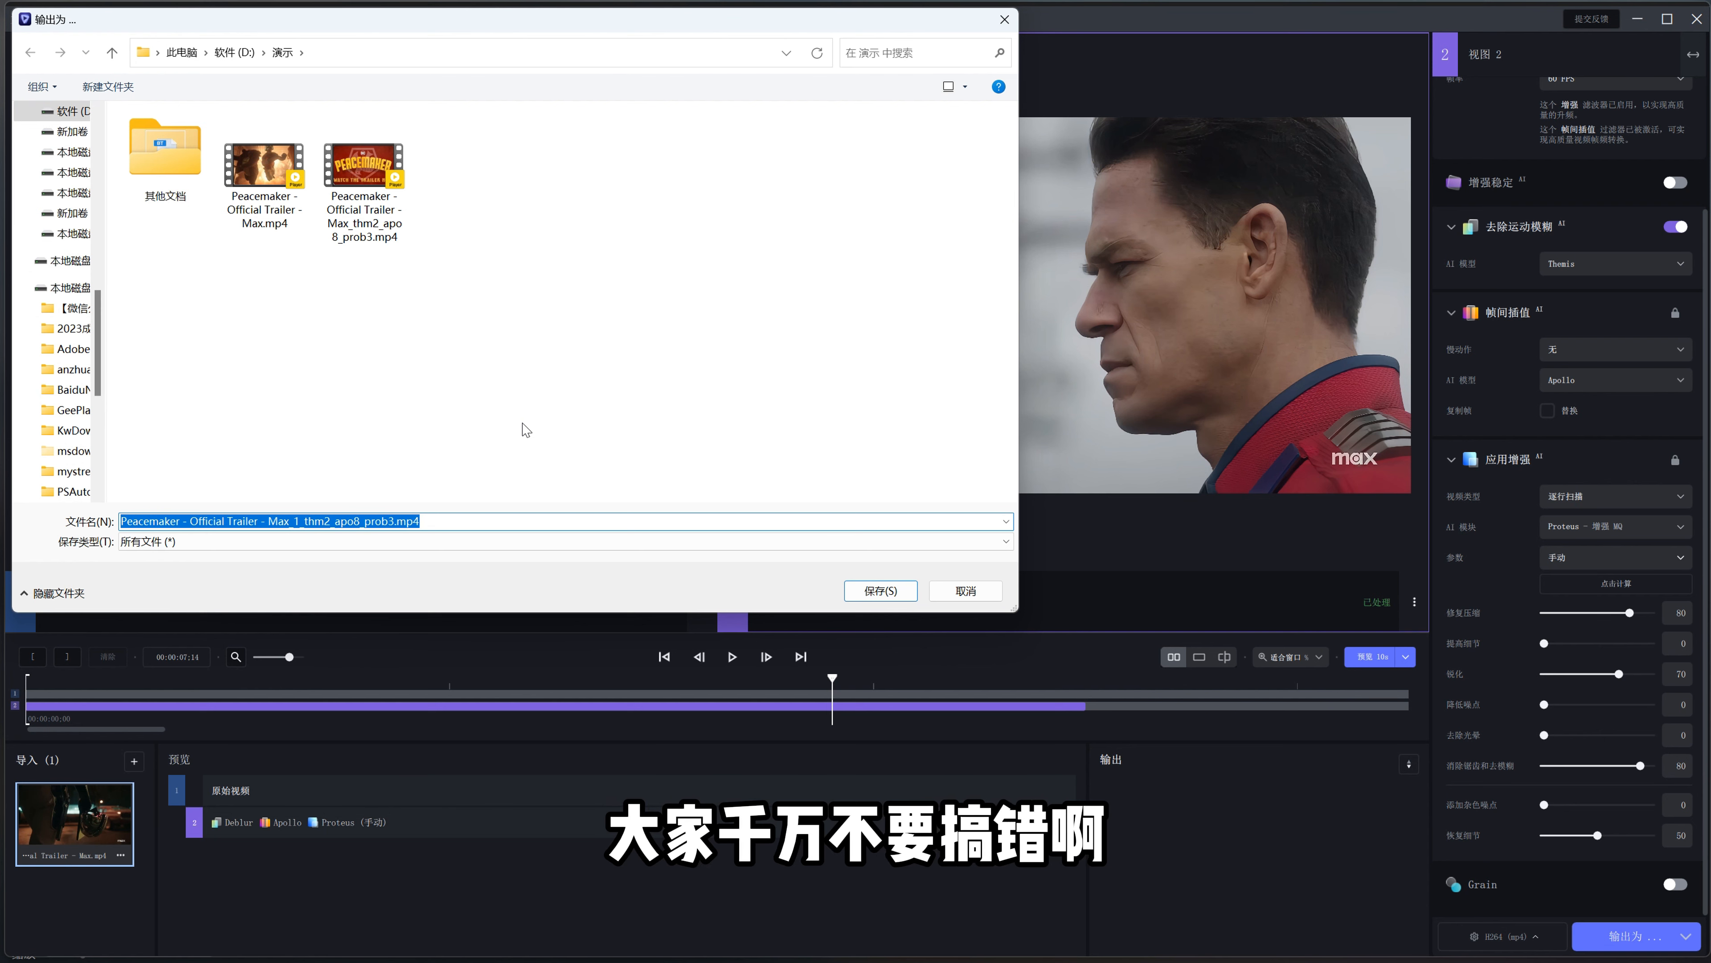
{"action": "left_click", "coordinate": [965, 593]}
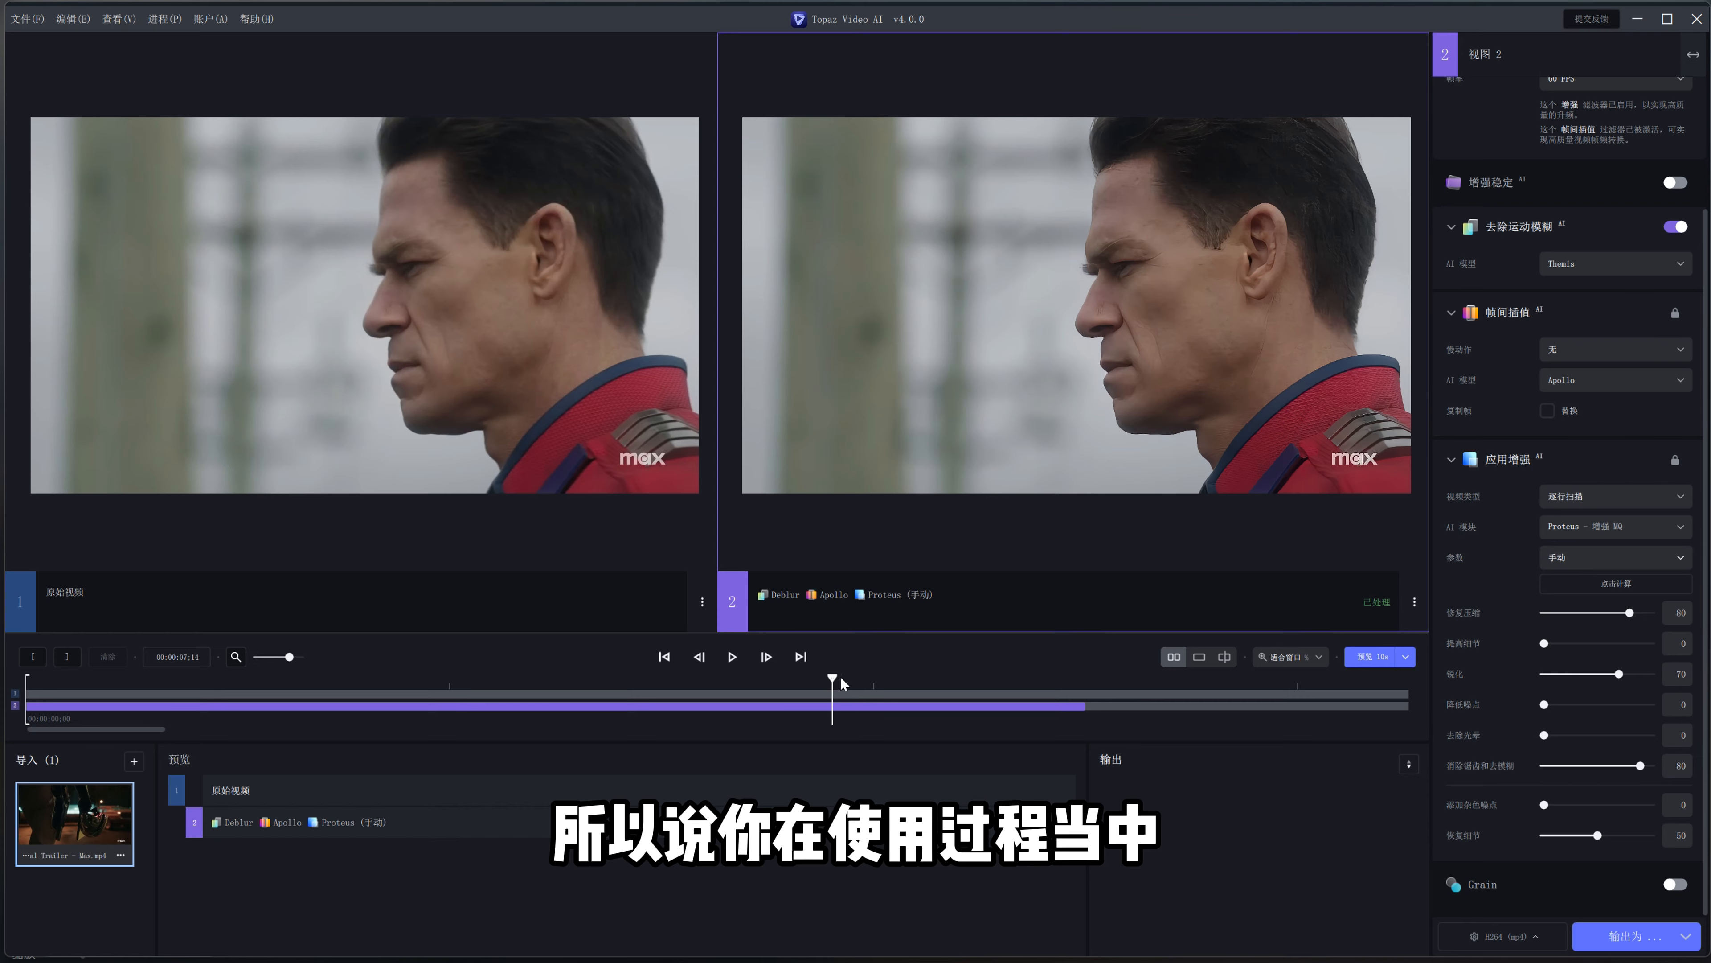
Step: Play the original and enhanced views side by side from the start, and scrub back to the shot of the two detectives outside the house
{"action": "left_click_drag", "start_coordinate": [833, 683], "coordinate": [263, 708]}
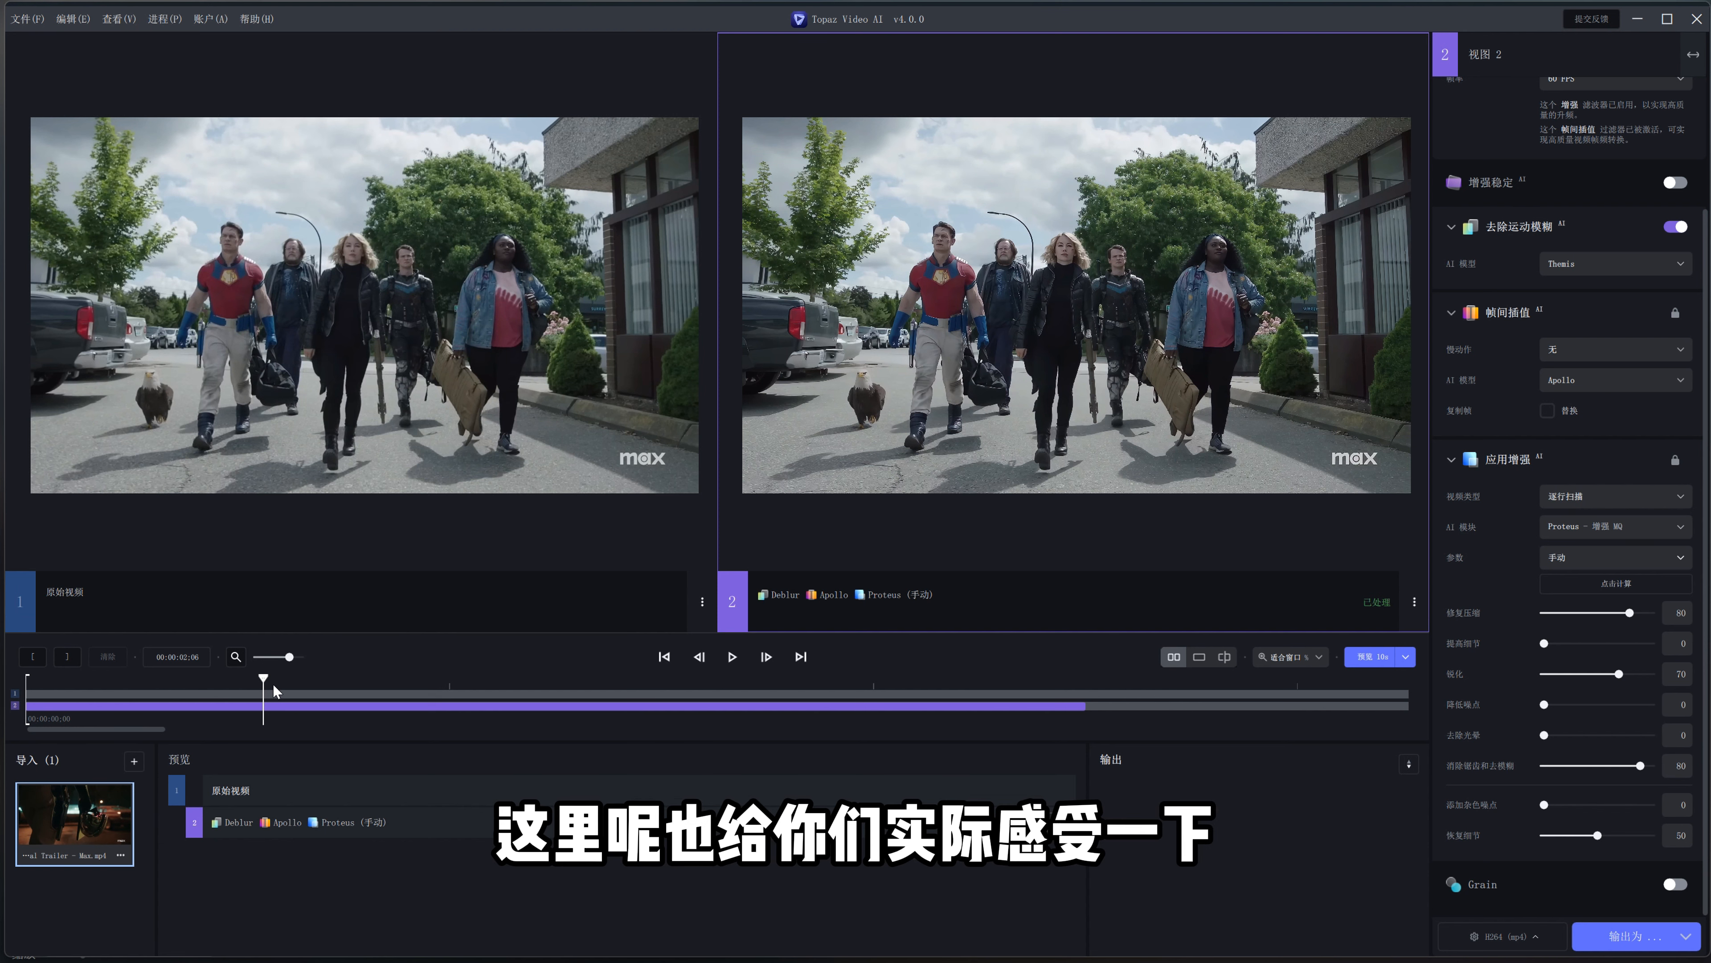
{"action": "left_click_drag", "start_coordinate": [264, 687], "coordinate": [27, 701]}
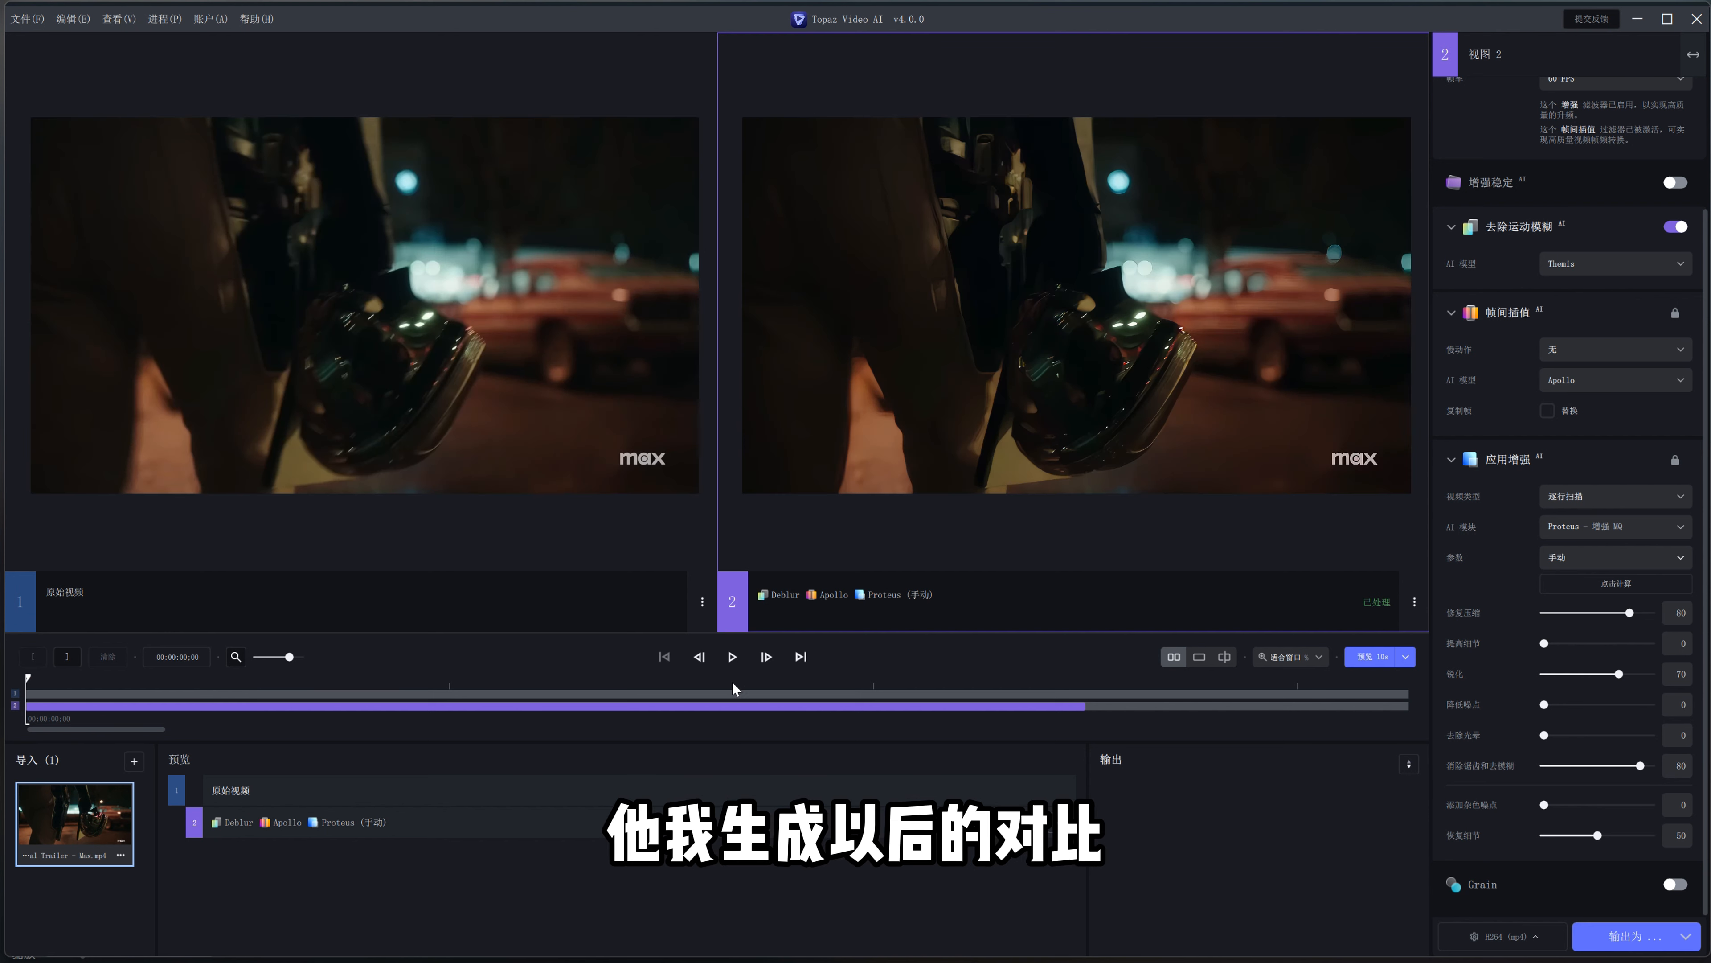
{"action": "left_click", "coordinate": [733, 659]}
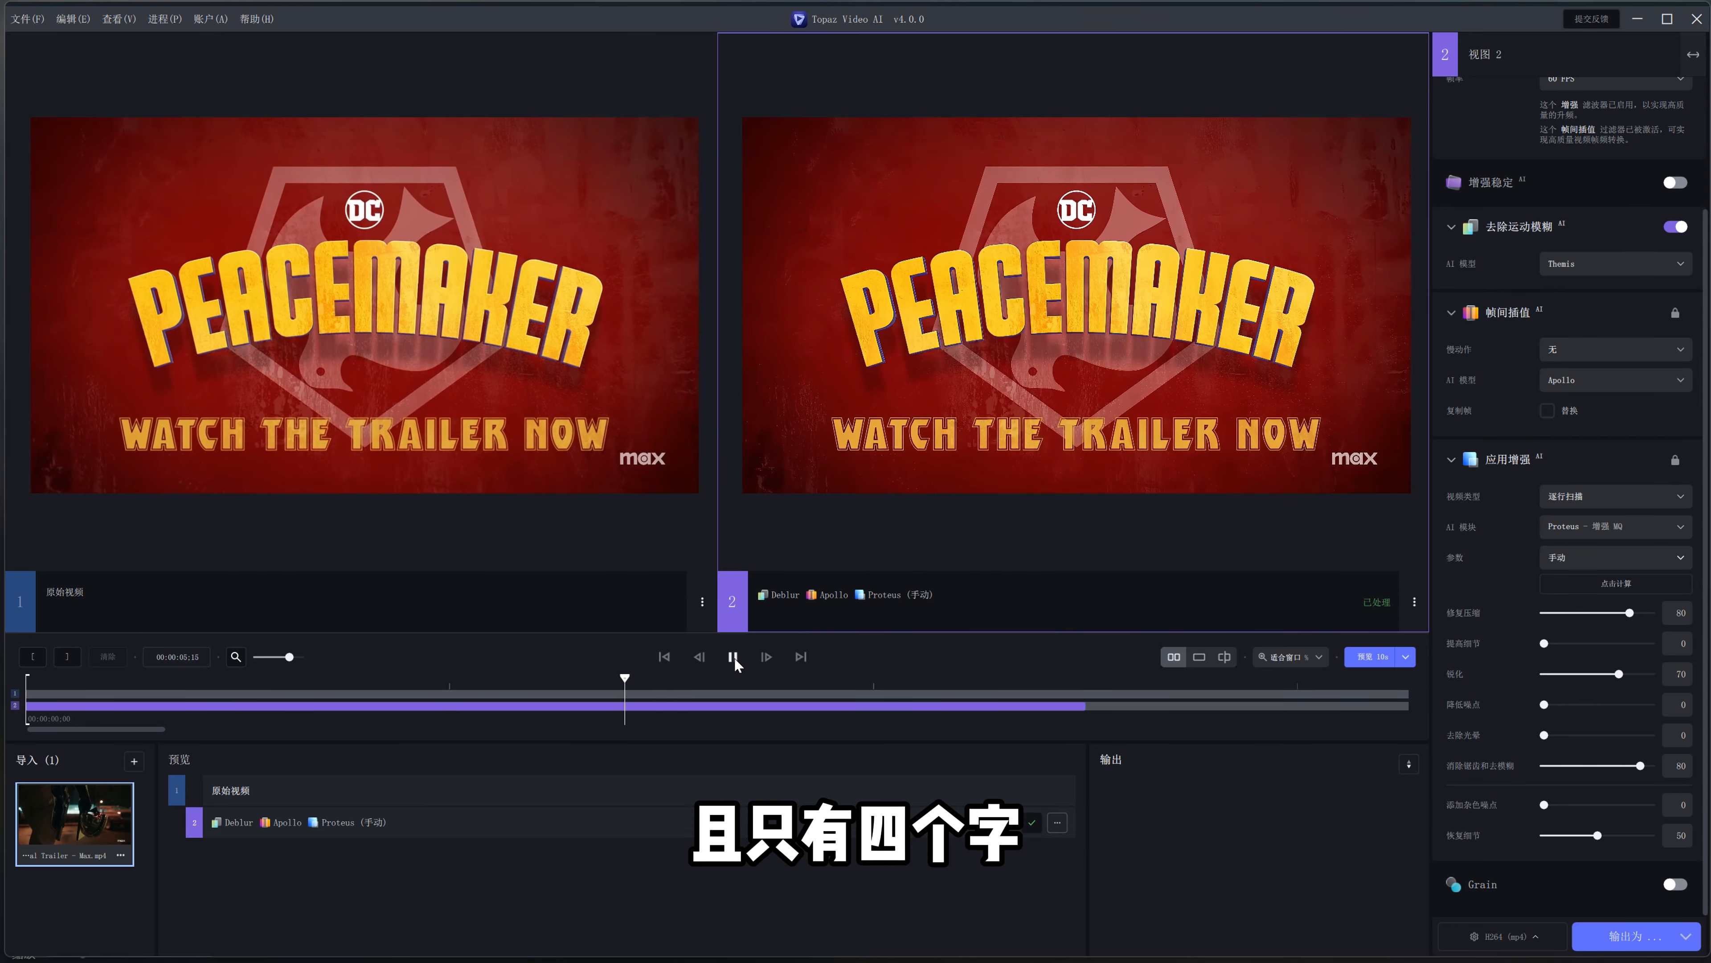
{"action": "left_click", "coordinate": [733, 656]}
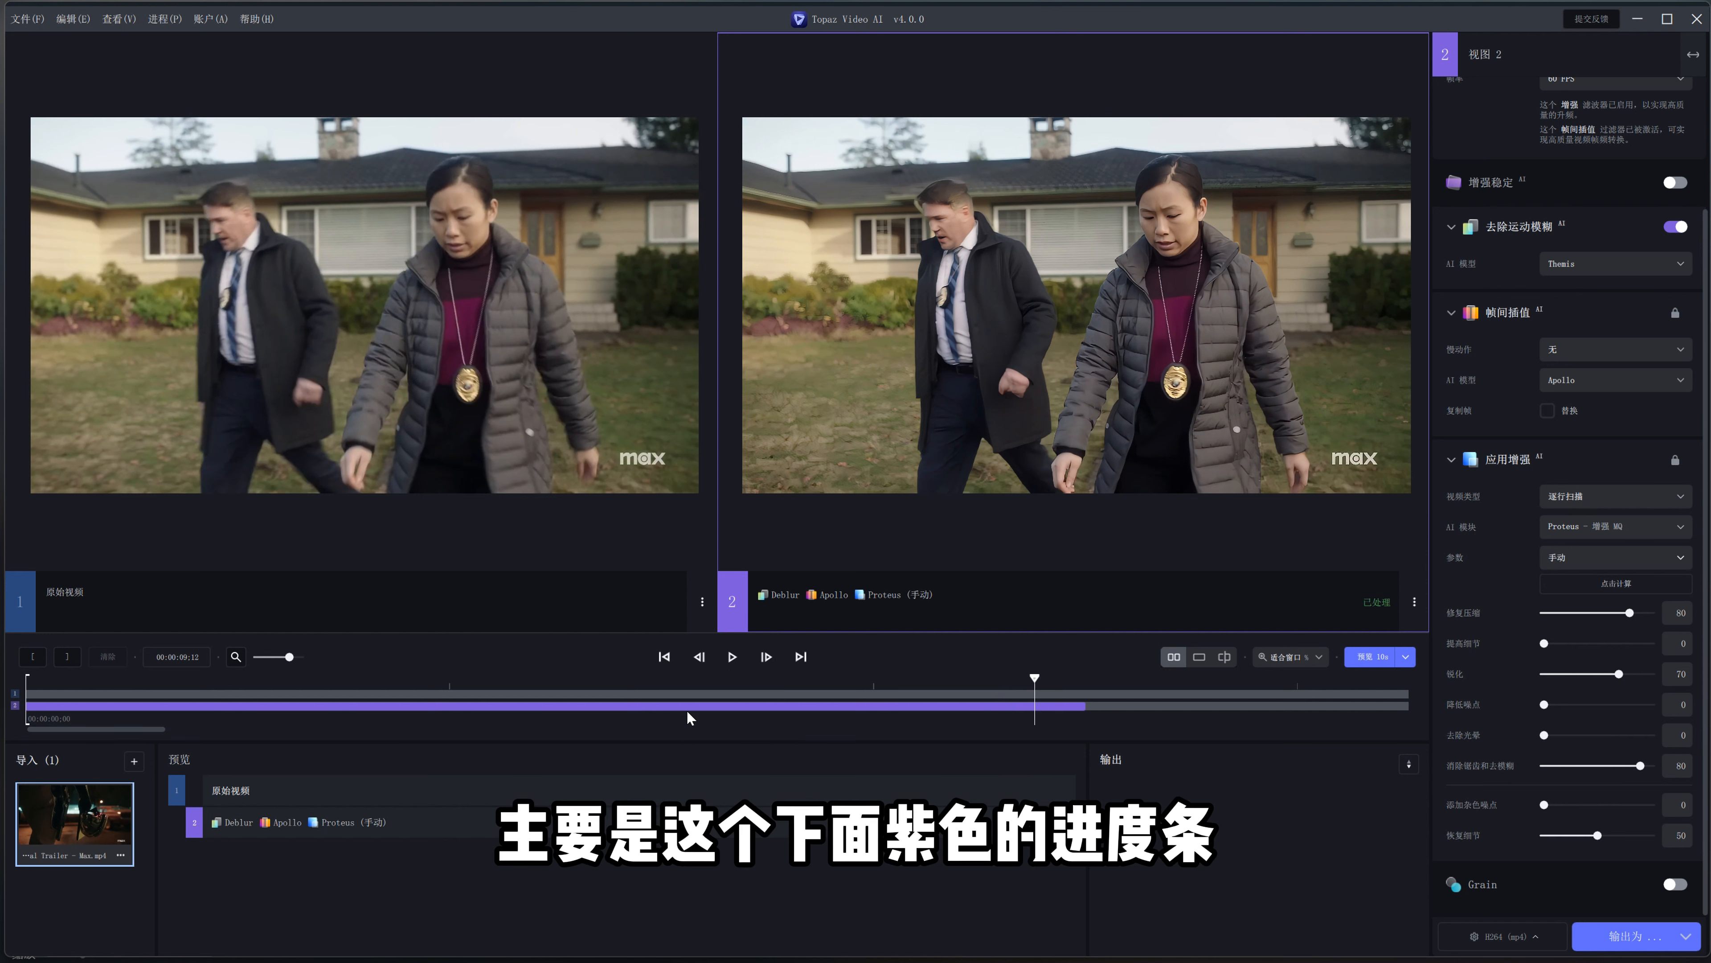
{"action": "left_click", "coordinate": [1043, 681]}
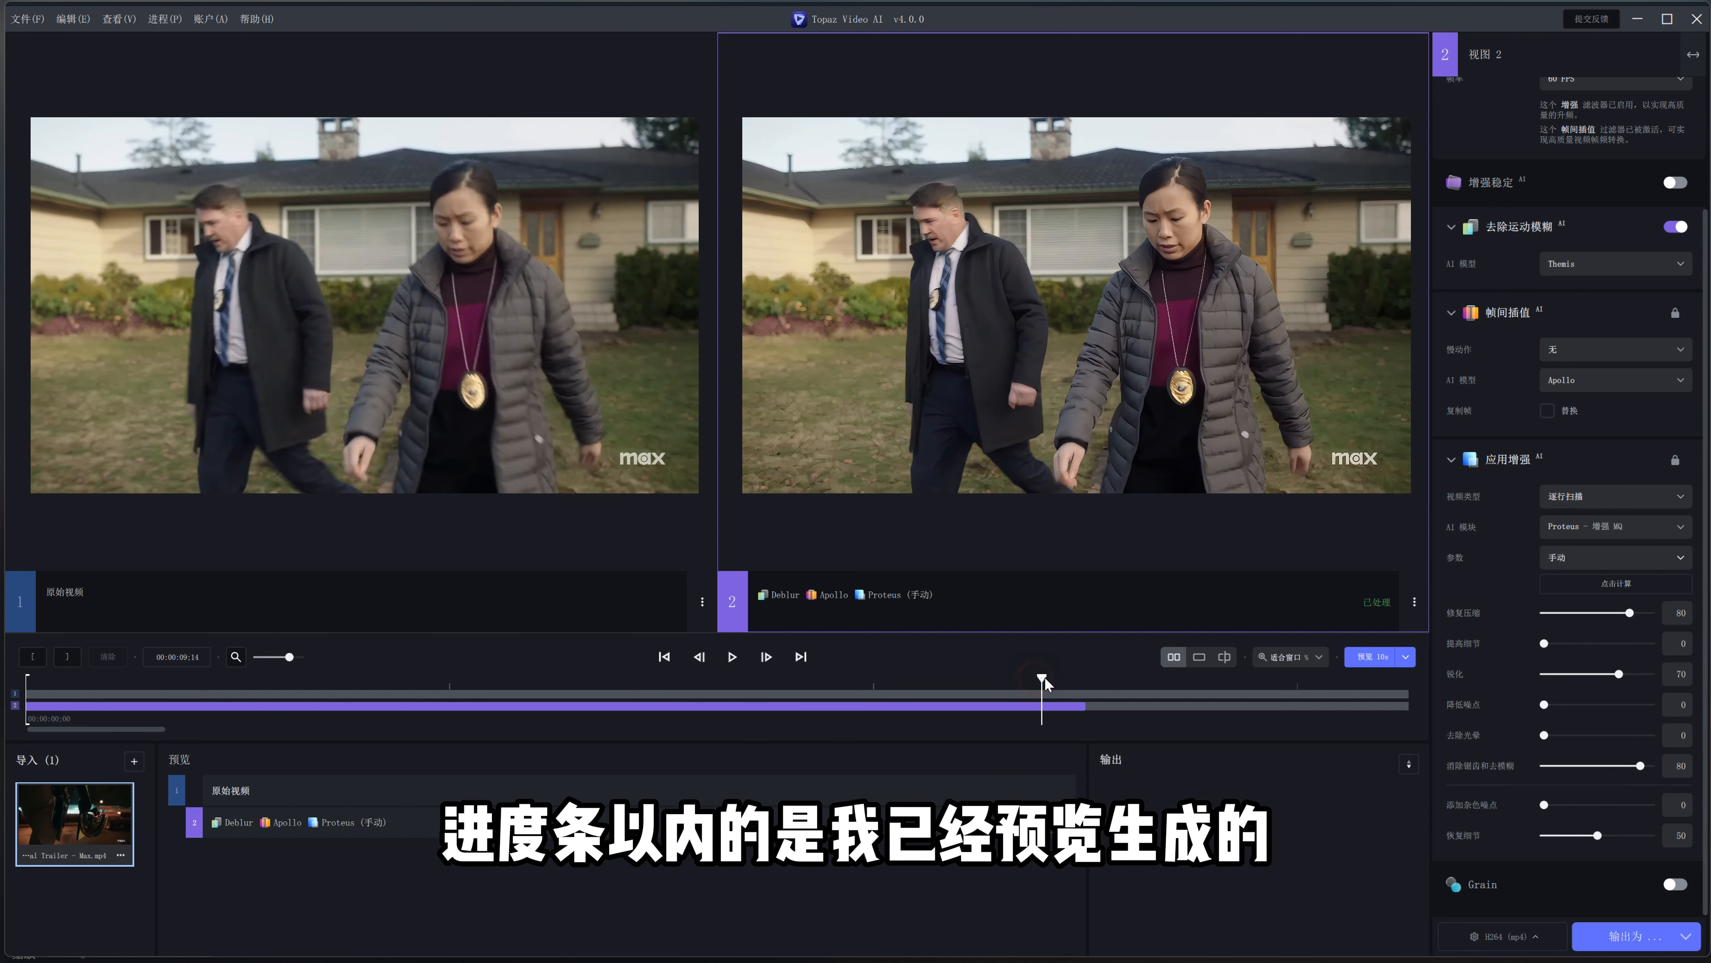
{"action": "left_click_drag", "start_coordinate": [1045, 683], "coordinate": [929, 717]}
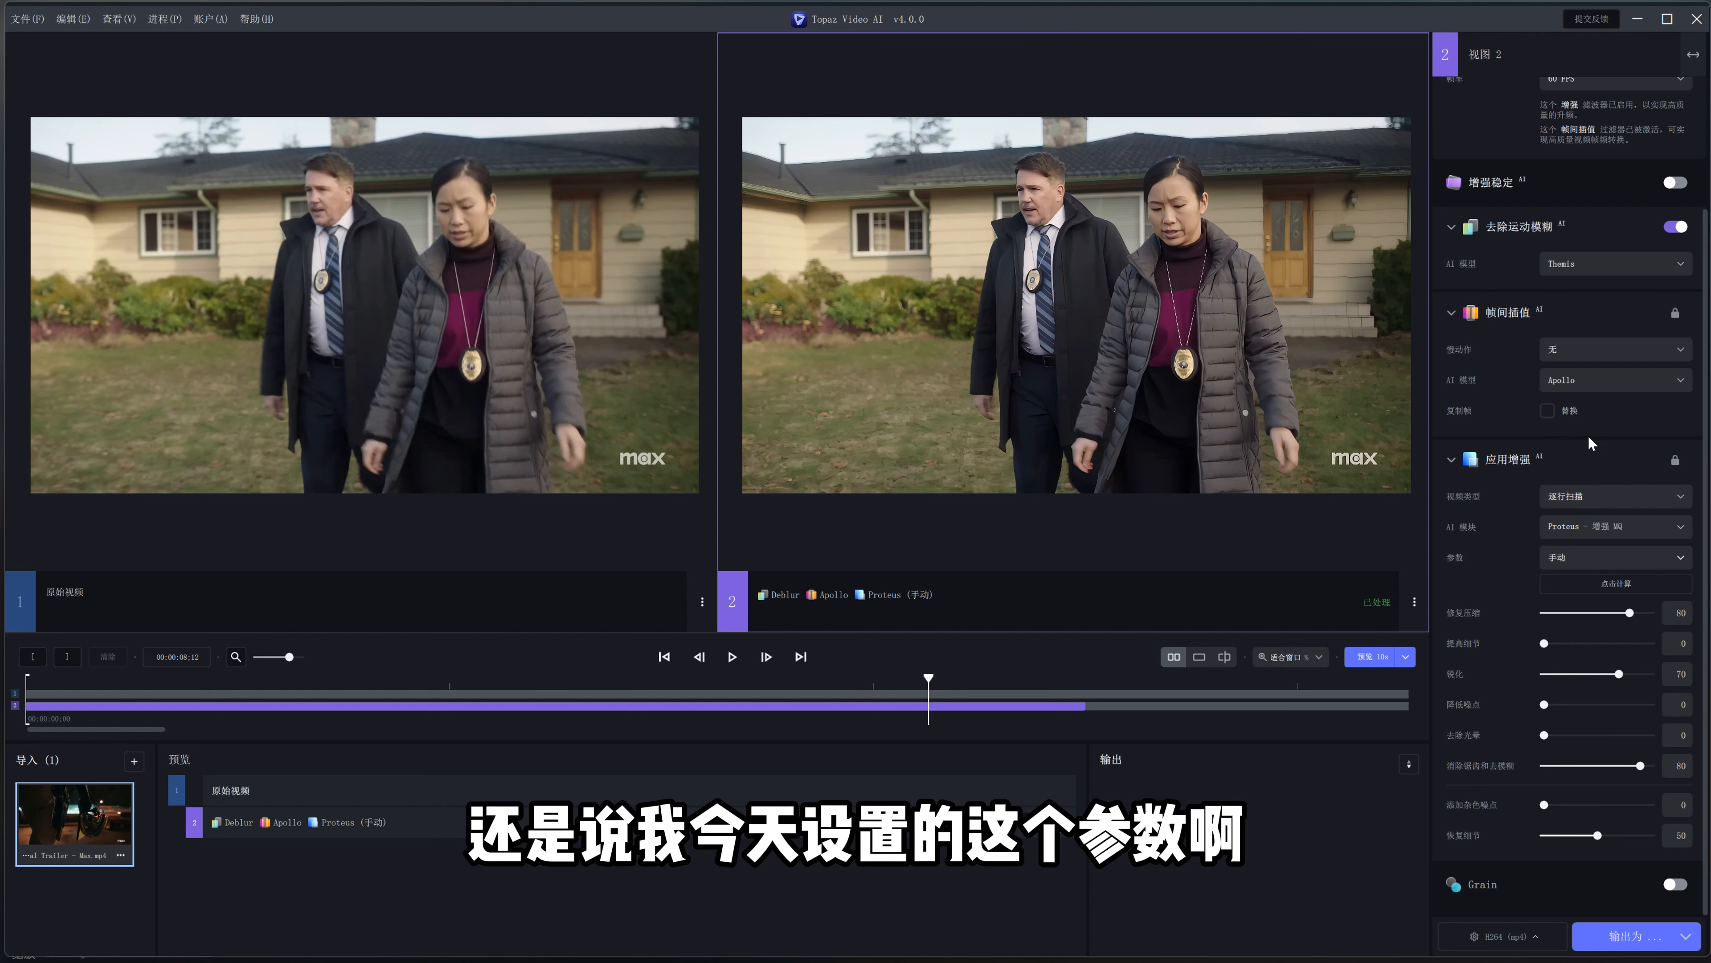
Step: Look over the filter settings of the enhanced video and review the preset management options, including creating a new preset
{"action": "scroll", "coordinate": [1570, 480], "scroll_direction": "up", "scroll_amount": 3}
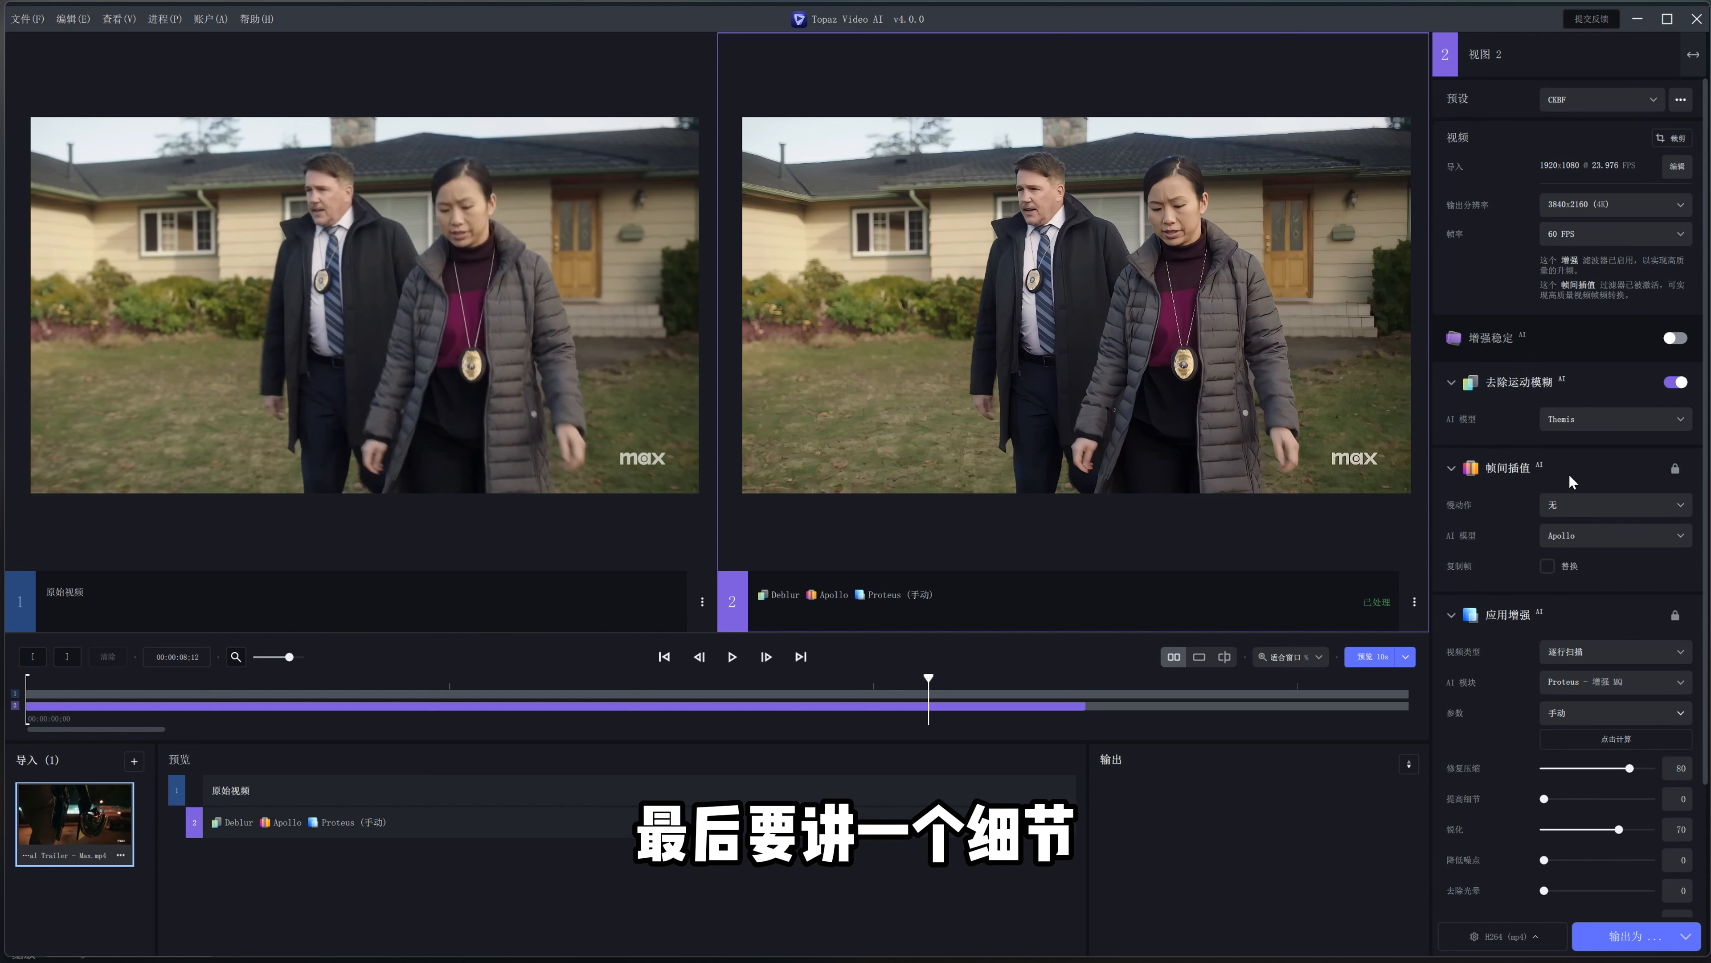
{"action": "scroll", "coordinate": [1571, 480], "scroll_direction": "down", "scroll_amount": 3}
{"action": "scroll", "coordinate": [1617, 304], "scroll_direction": "up", "scroll_amount": 3}
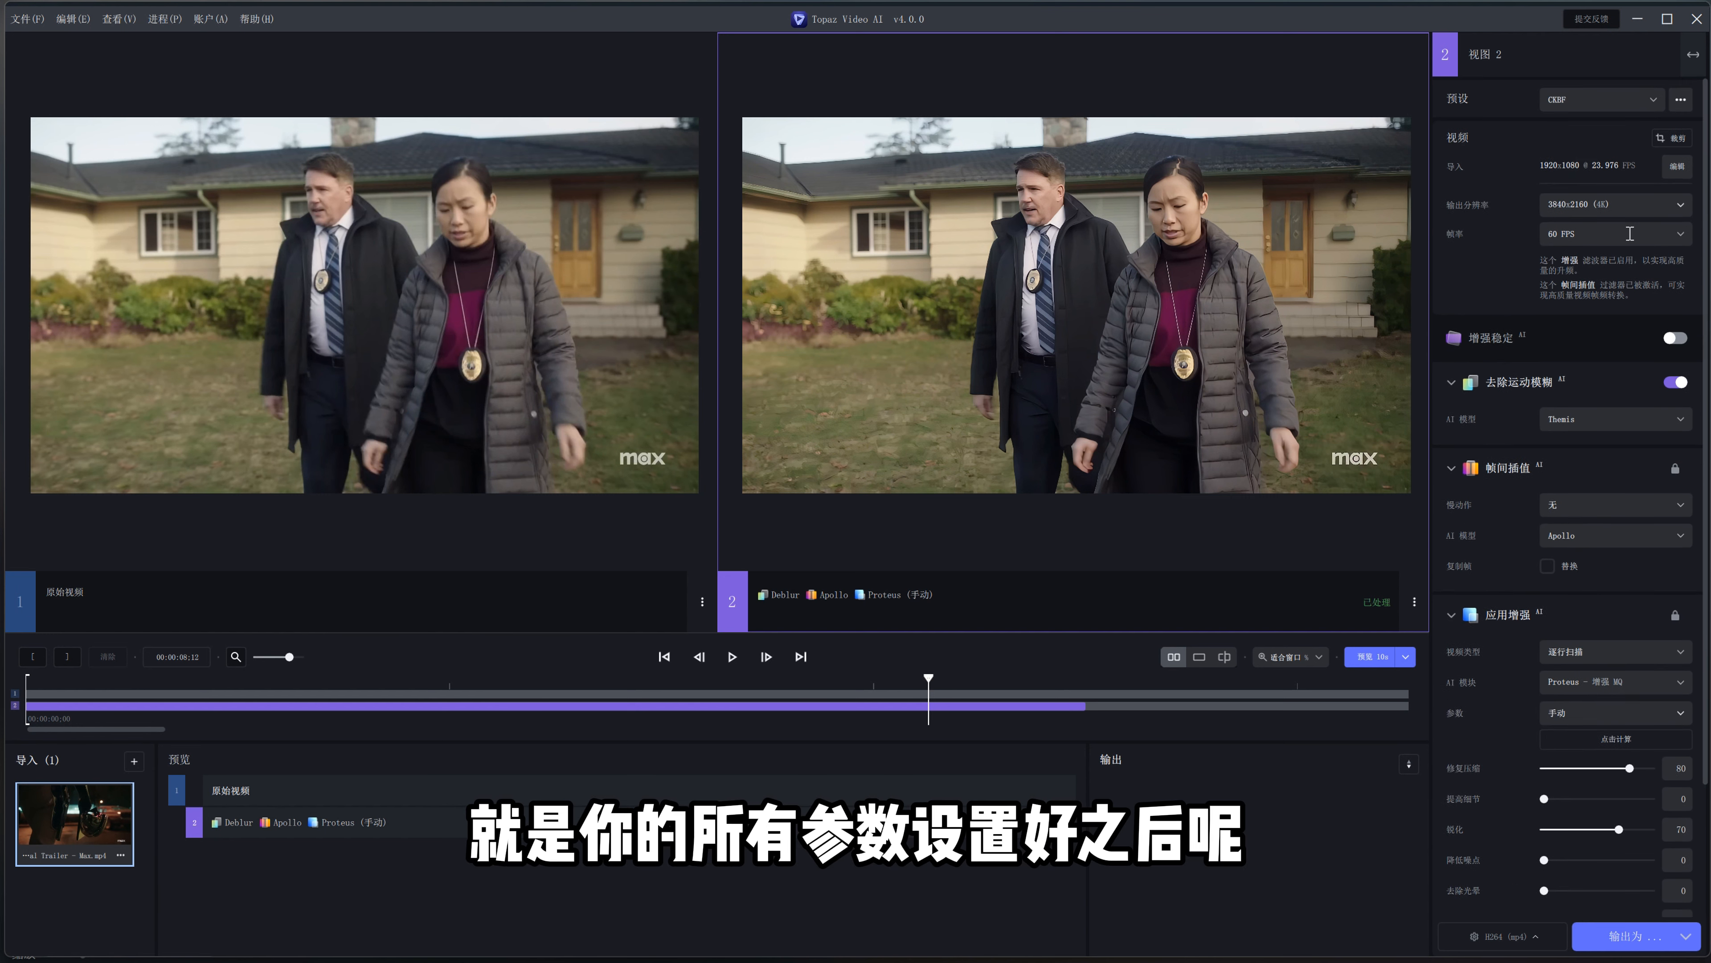
{"action": "scroll", "coordinate": [1604, 455], "scroll_direction": "down", "scroll_amount": 3}
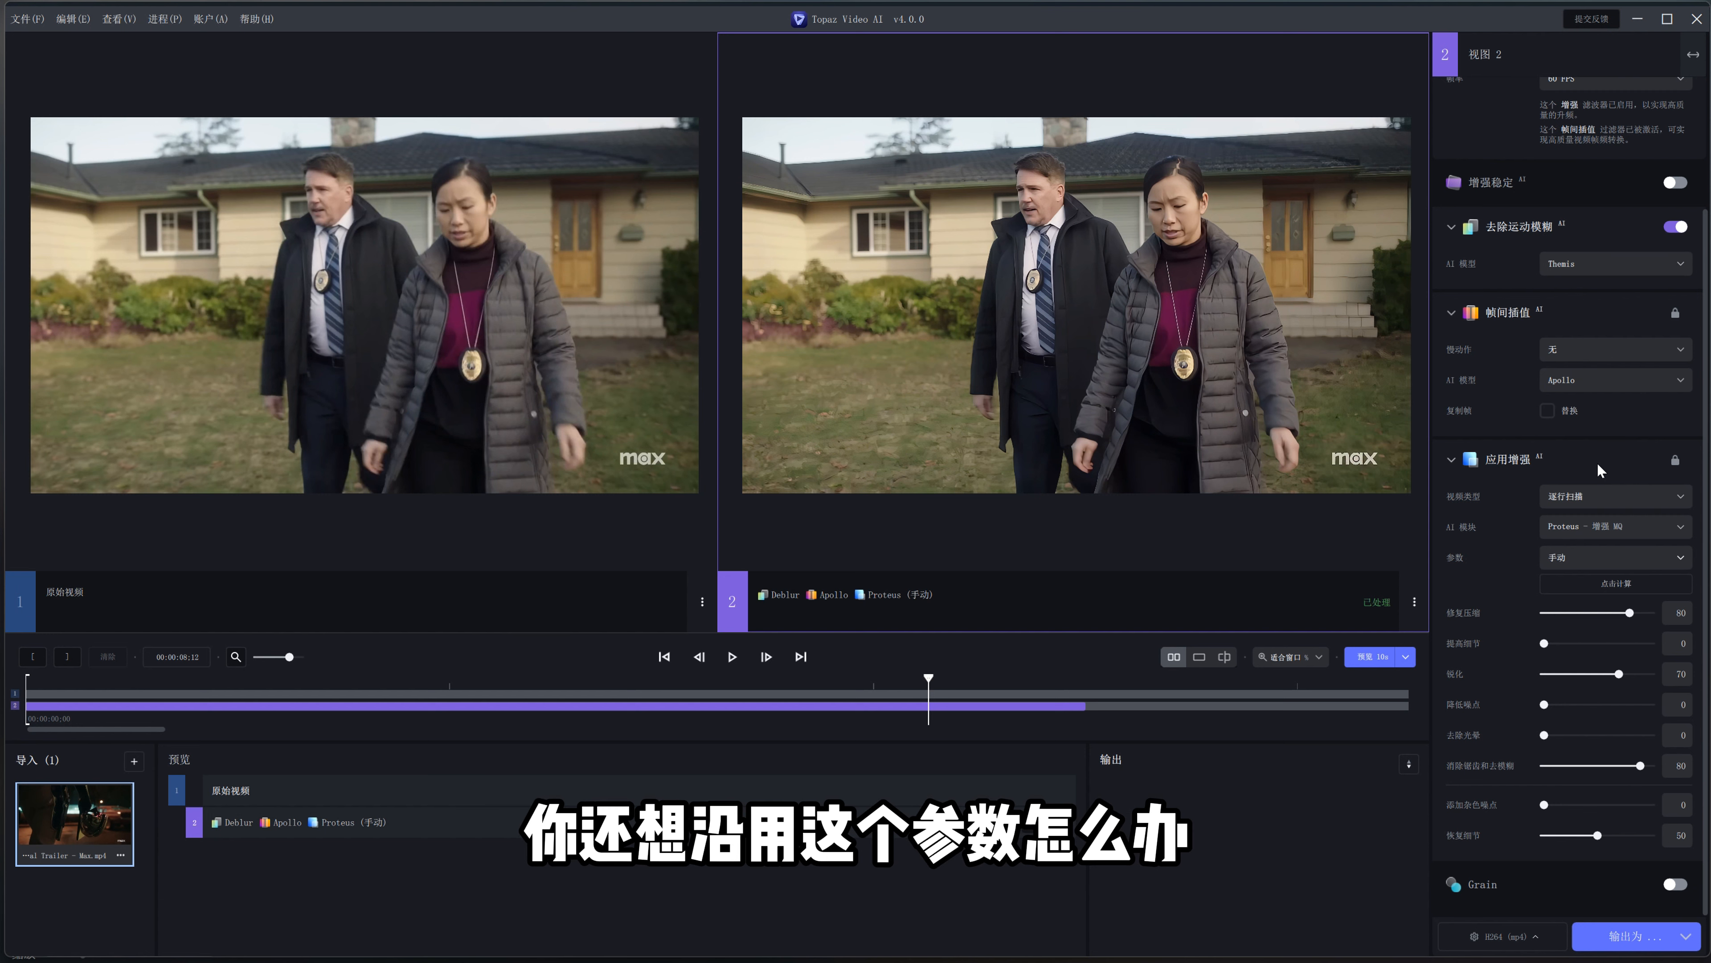
{"action": "scroll", "coordinate": [1596, 462], "scroll_direction": "up", "scroll_amount": 3}
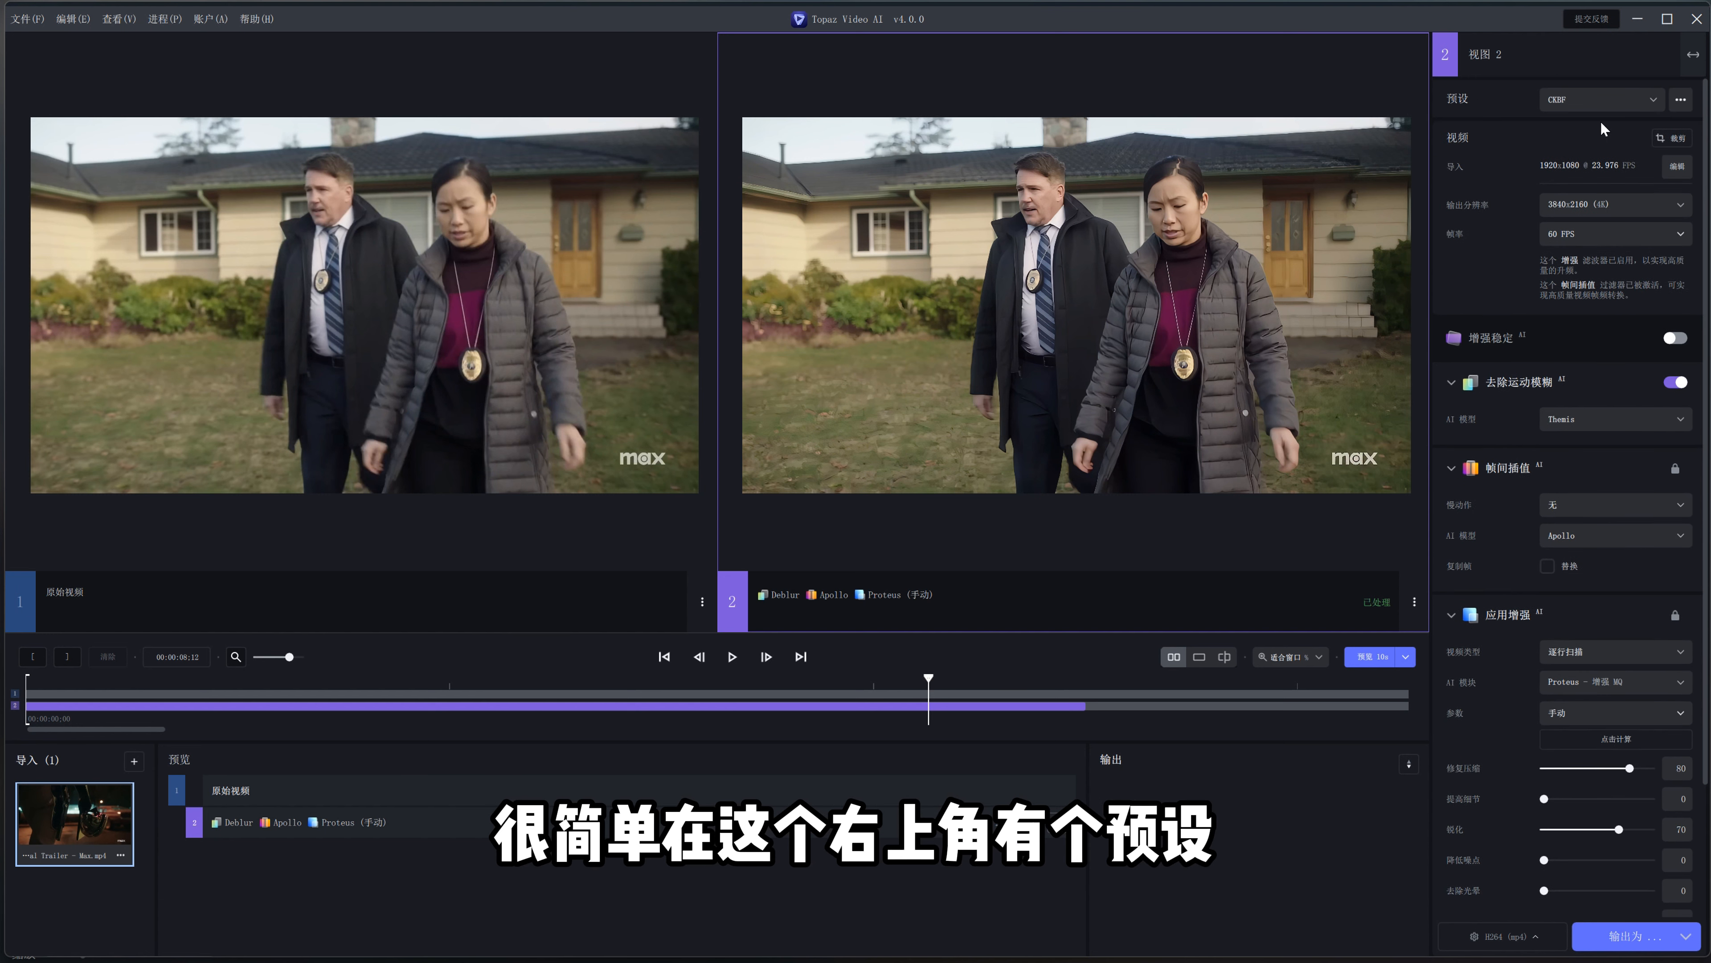
{"action": "left_click", "coordinate": [1682, 101]}
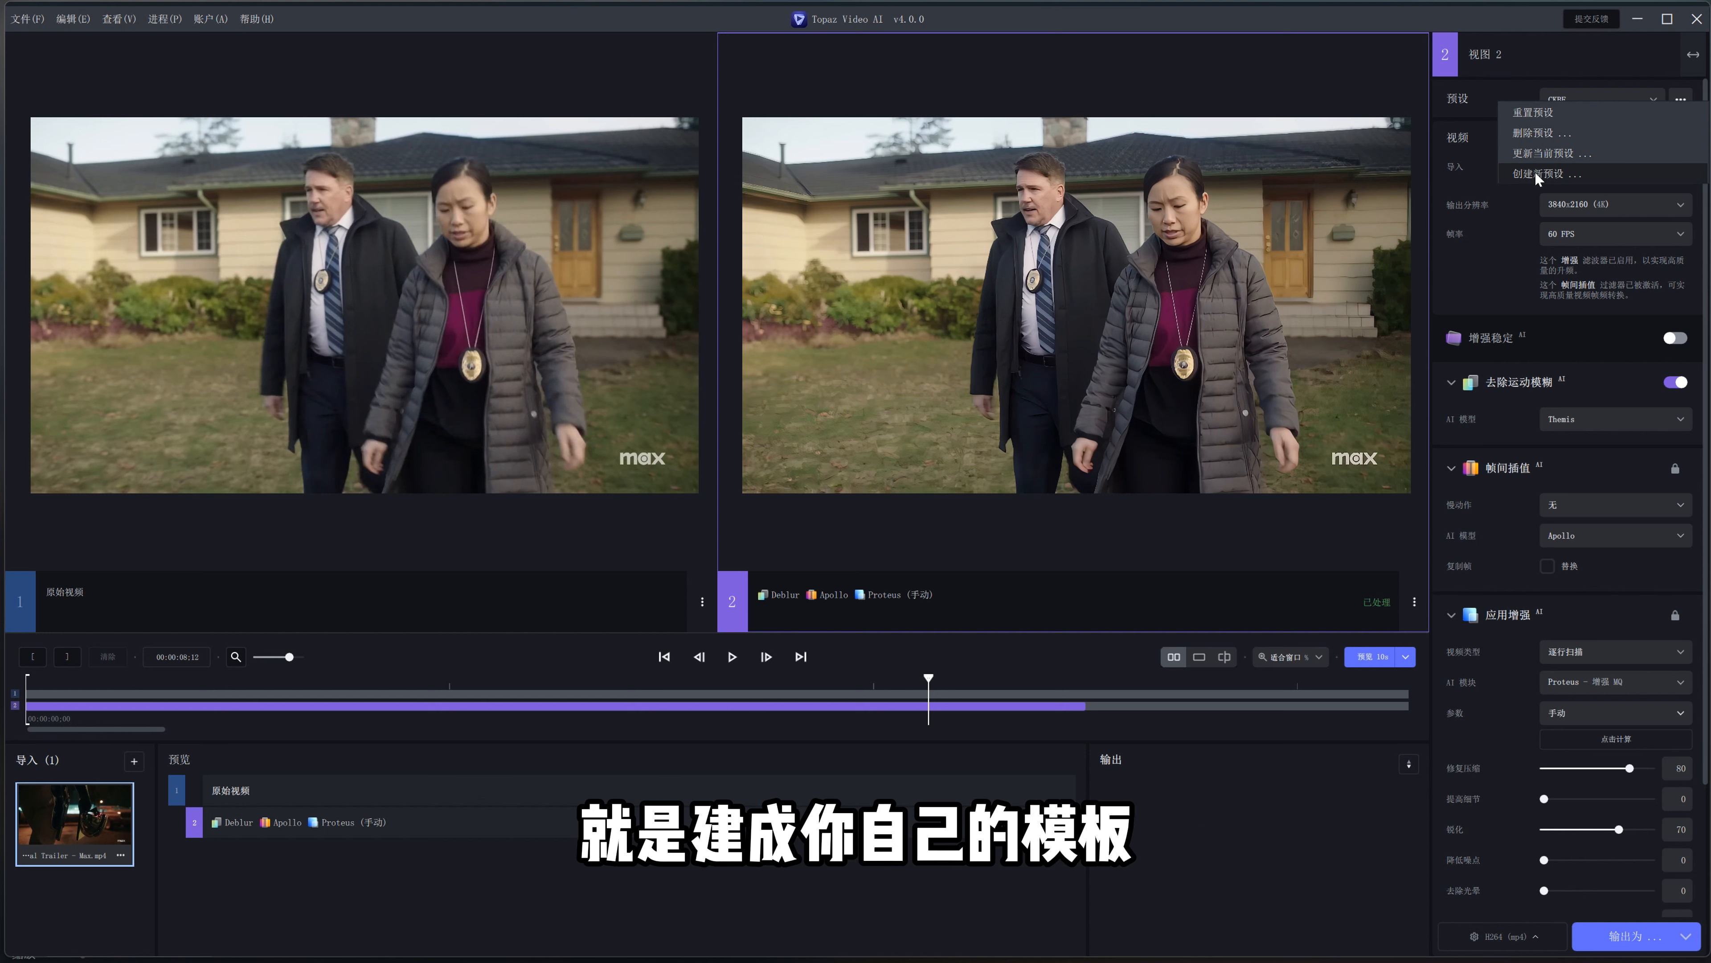
{"action": "left_click", "coordinate": [1601, 101]}
Step: Review the available presets and choose the saved CKBF preset for the enhanced video
{"action": "left_click", "coordinate": [1601, 101]}
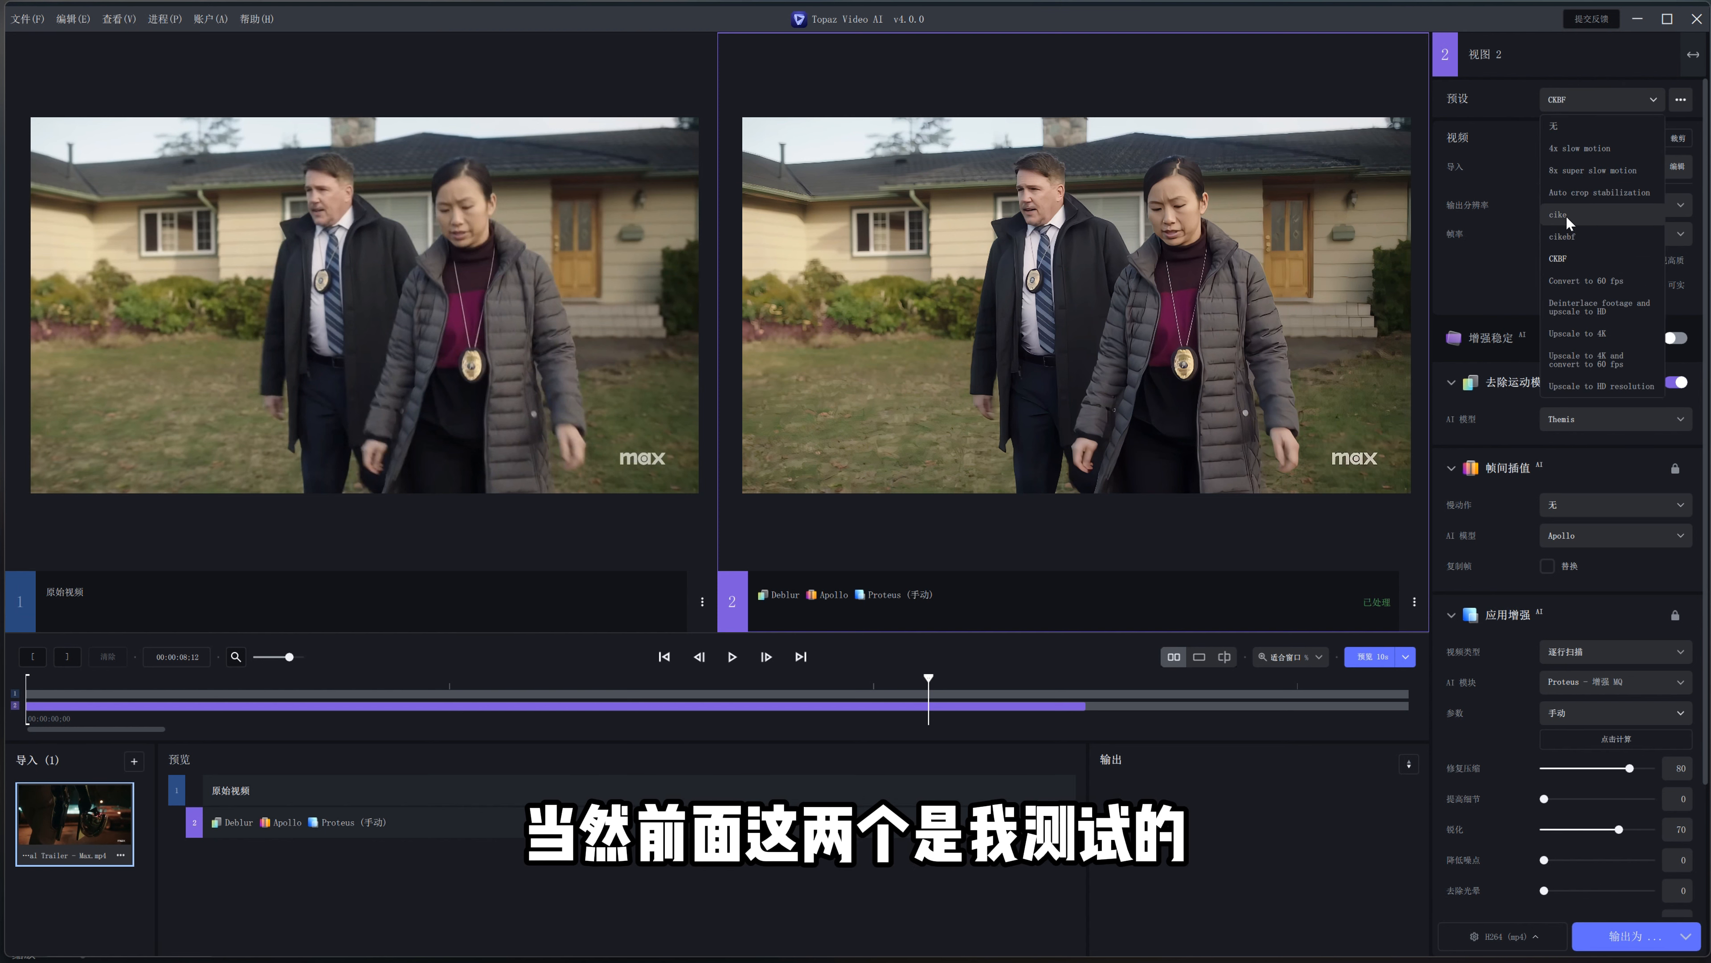
{"action": "left_click", "coordinate": [1575, 266]}
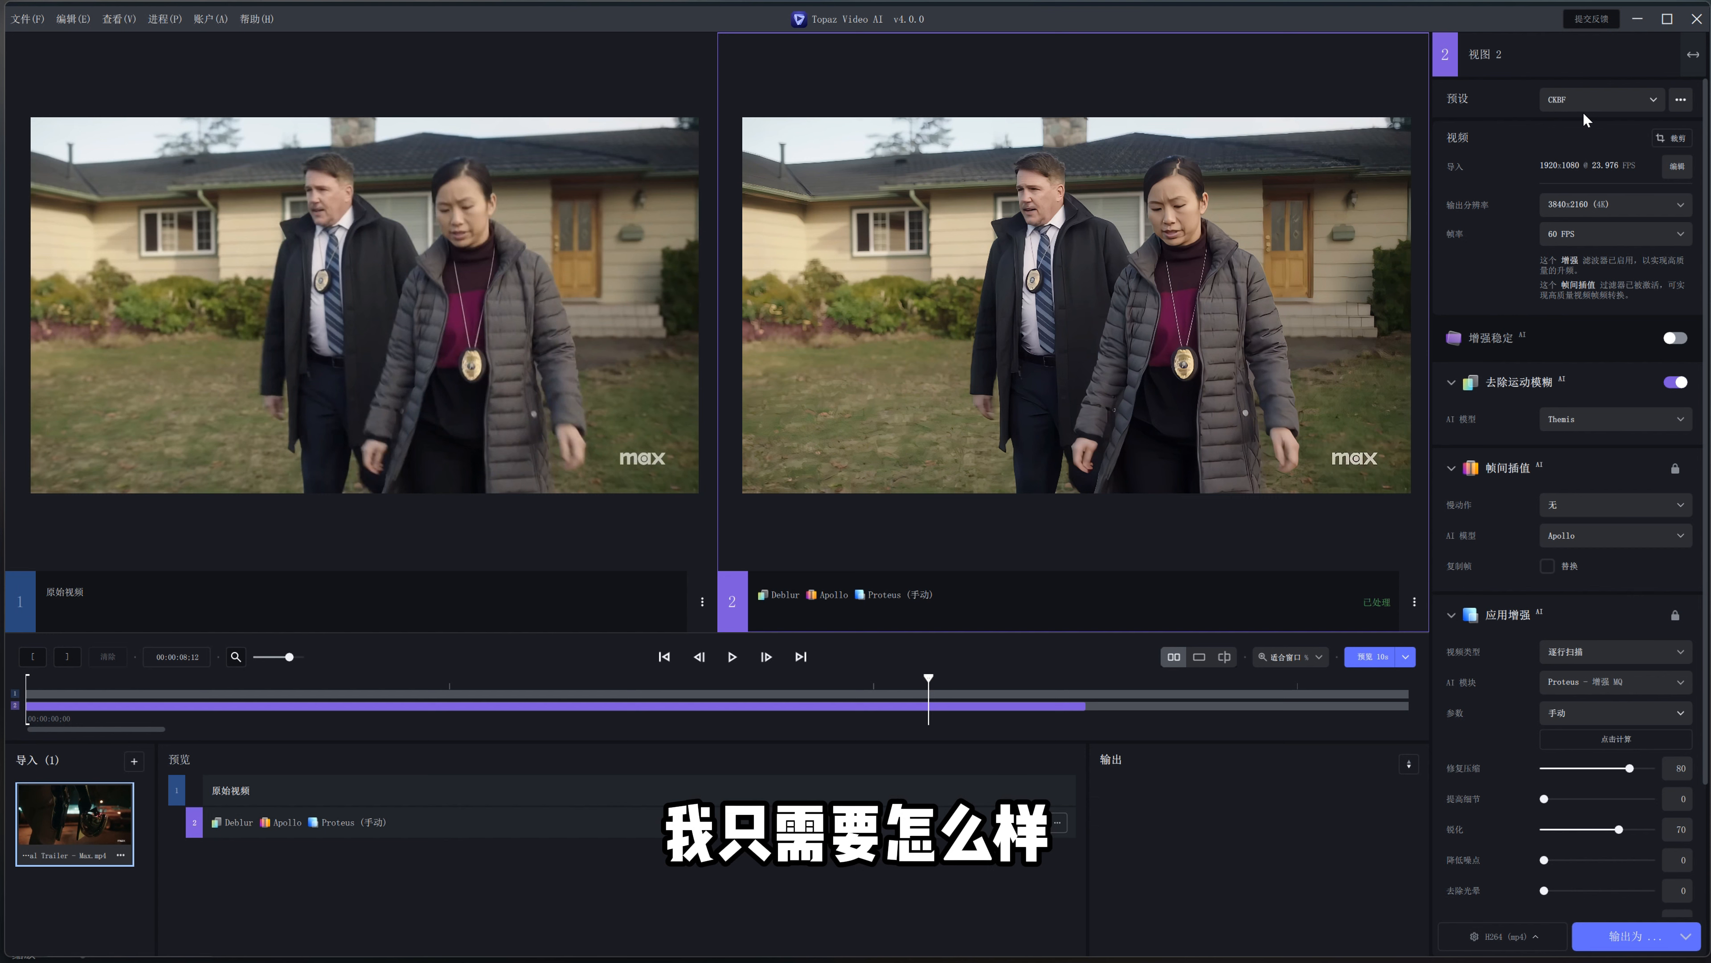
{"action": "left_click", "coordinate": [1602, 101]}
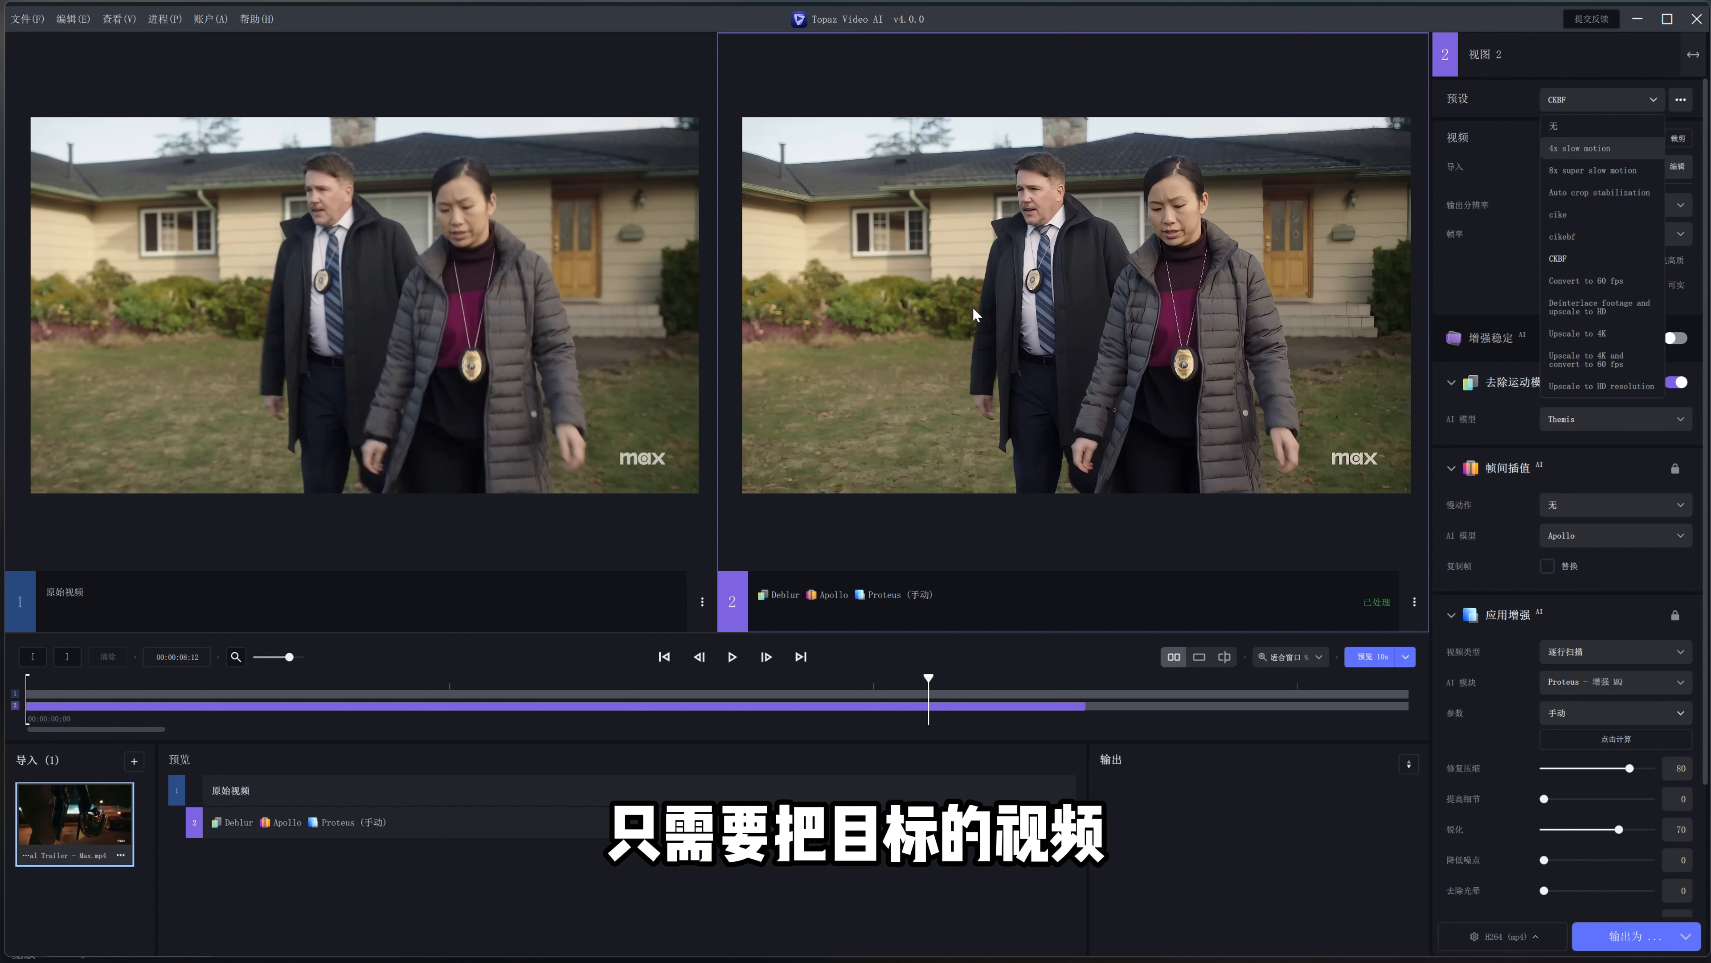
{"action": "left_click", "coordinate": [1561, 257]}
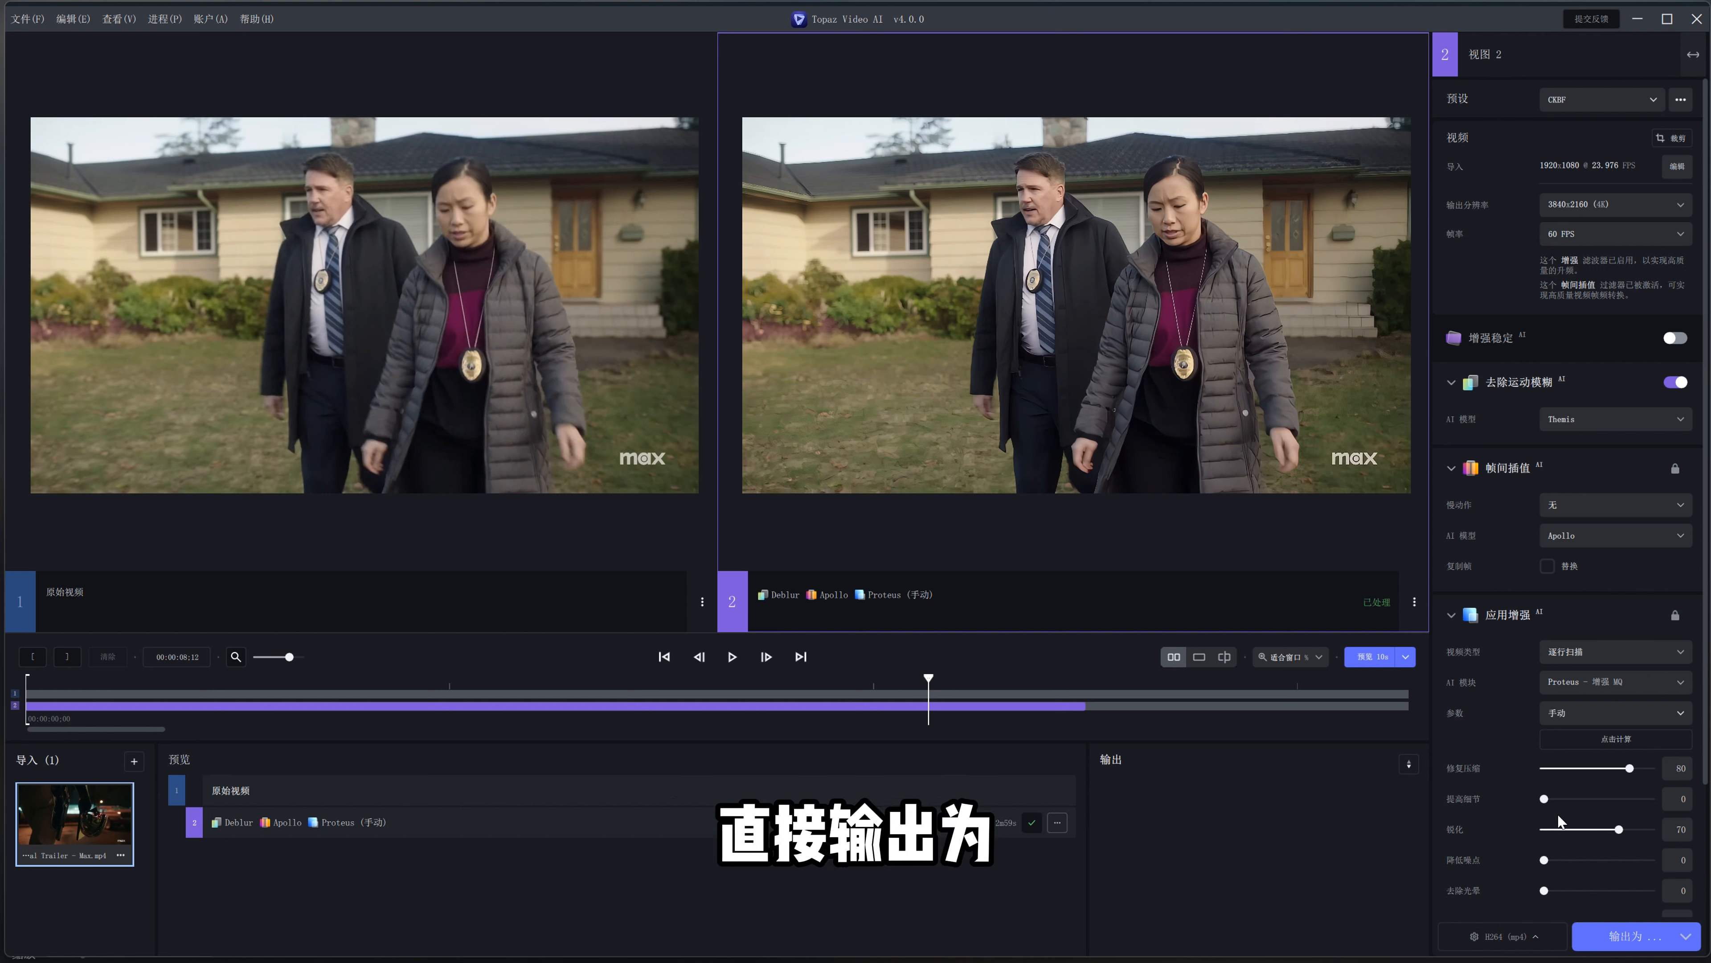